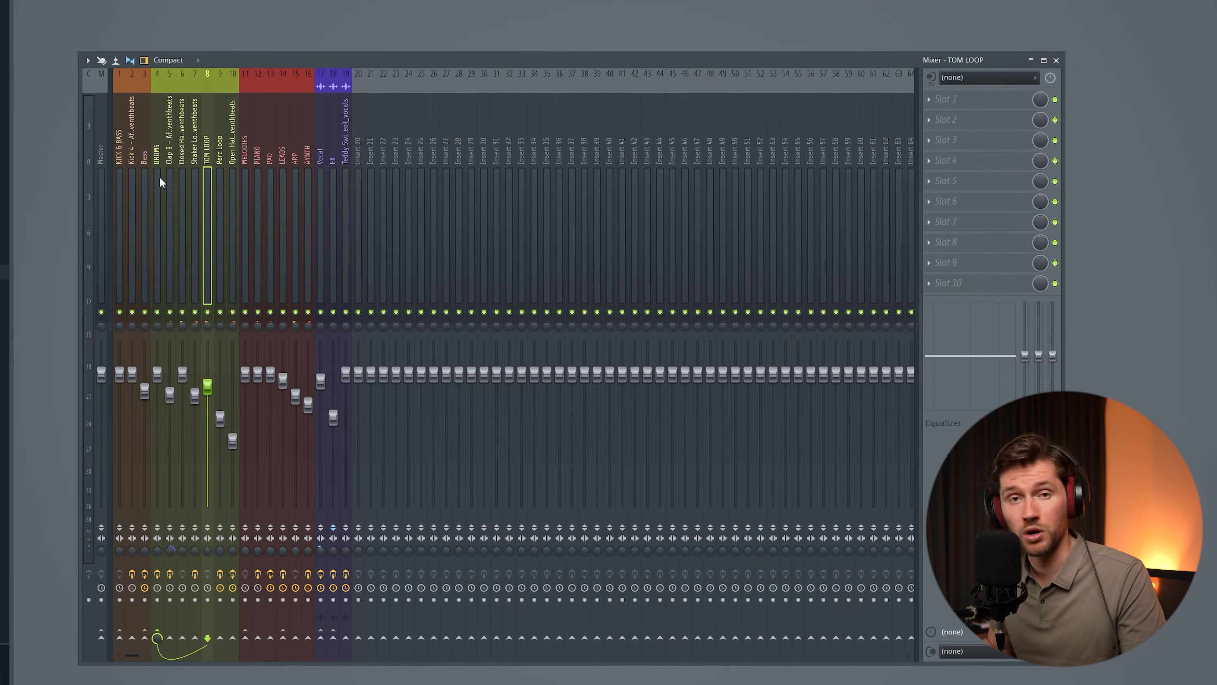
Select the KICK & BASS, Kick 4 and Bass mixer tracks together and apply the Sienna colour #955A32 to them
left_click_drag(223, 59, 217, 45)
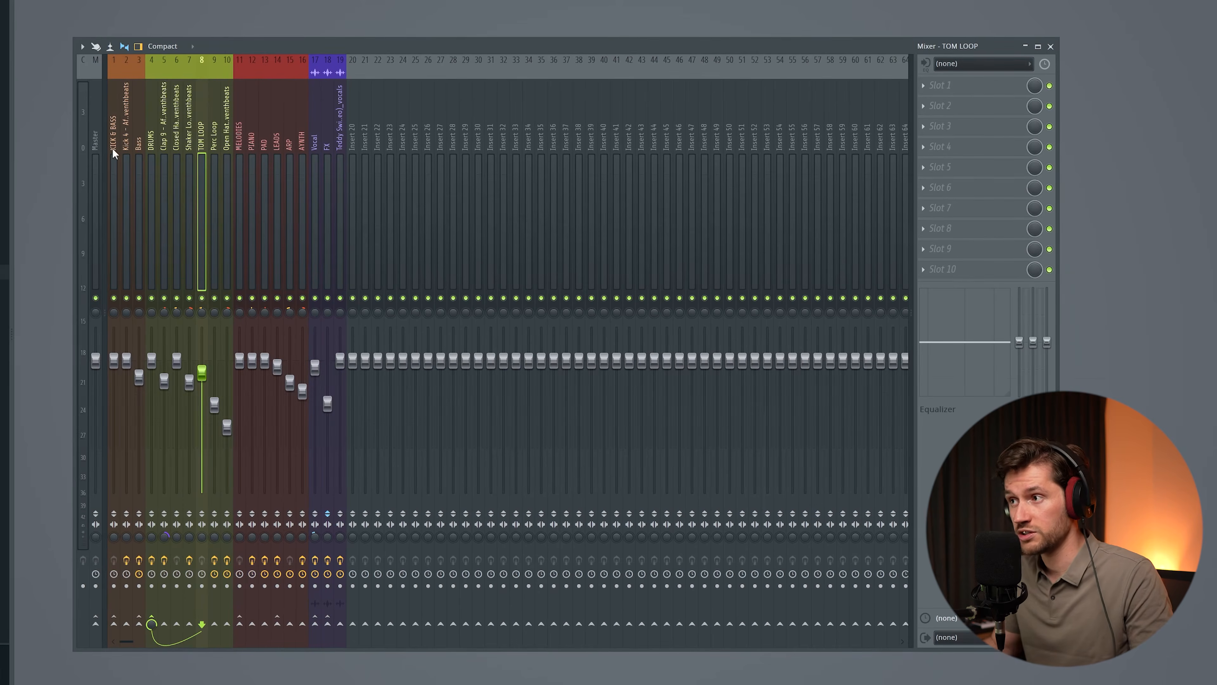
left_click_drag(112, 142, 135, 143)
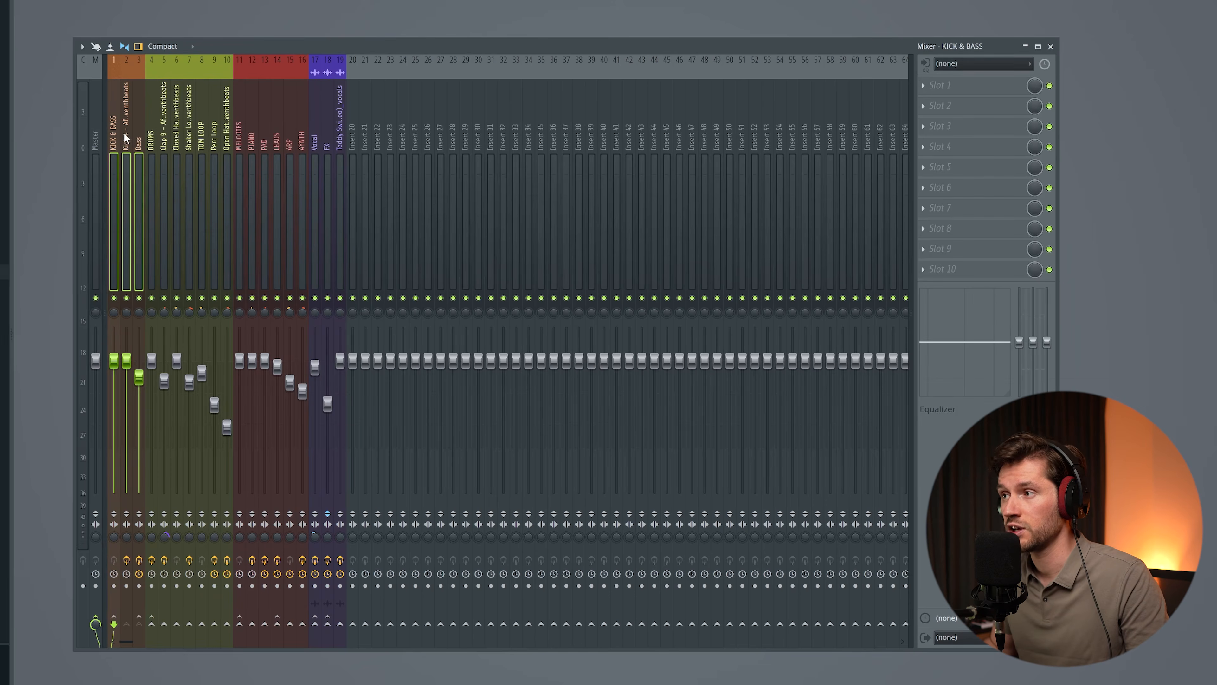
right_click(126, 134)
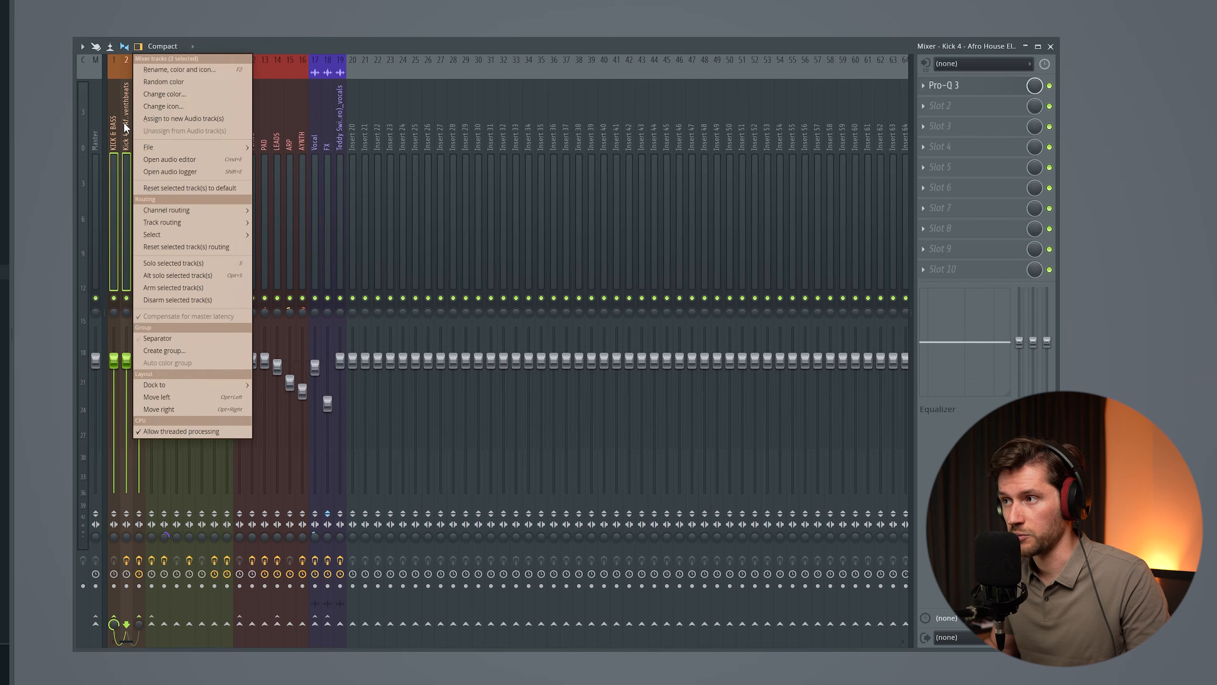
left_click(170, 74)
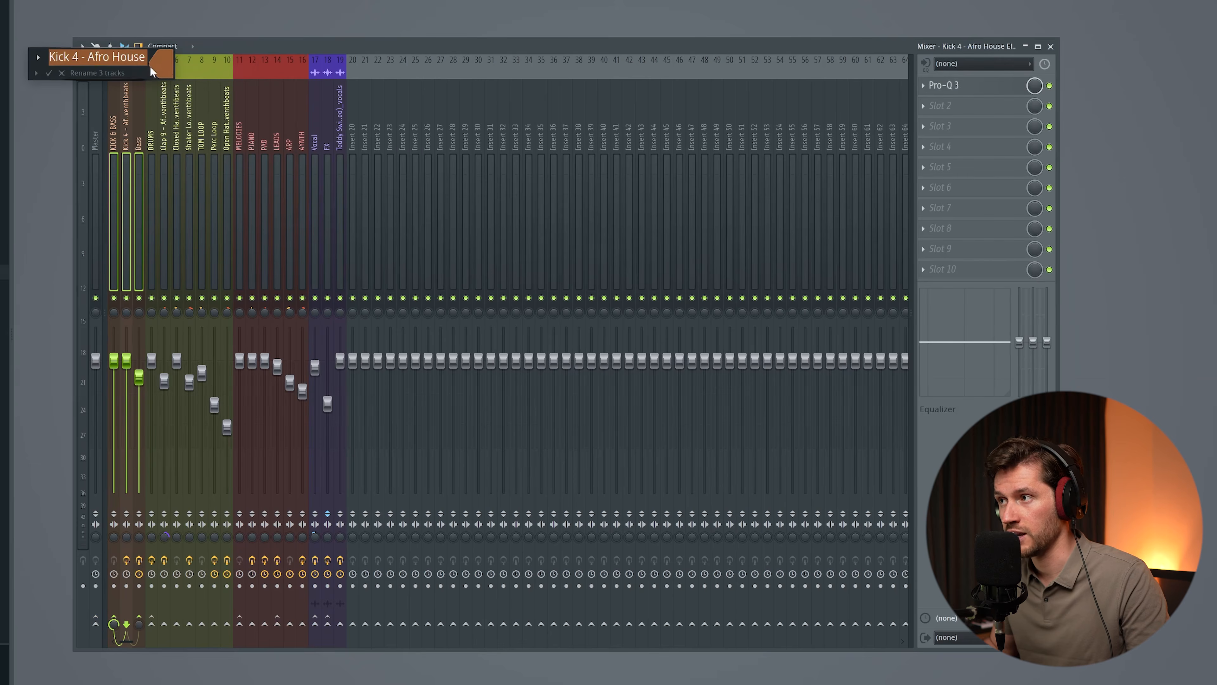
left_click(166, 67)
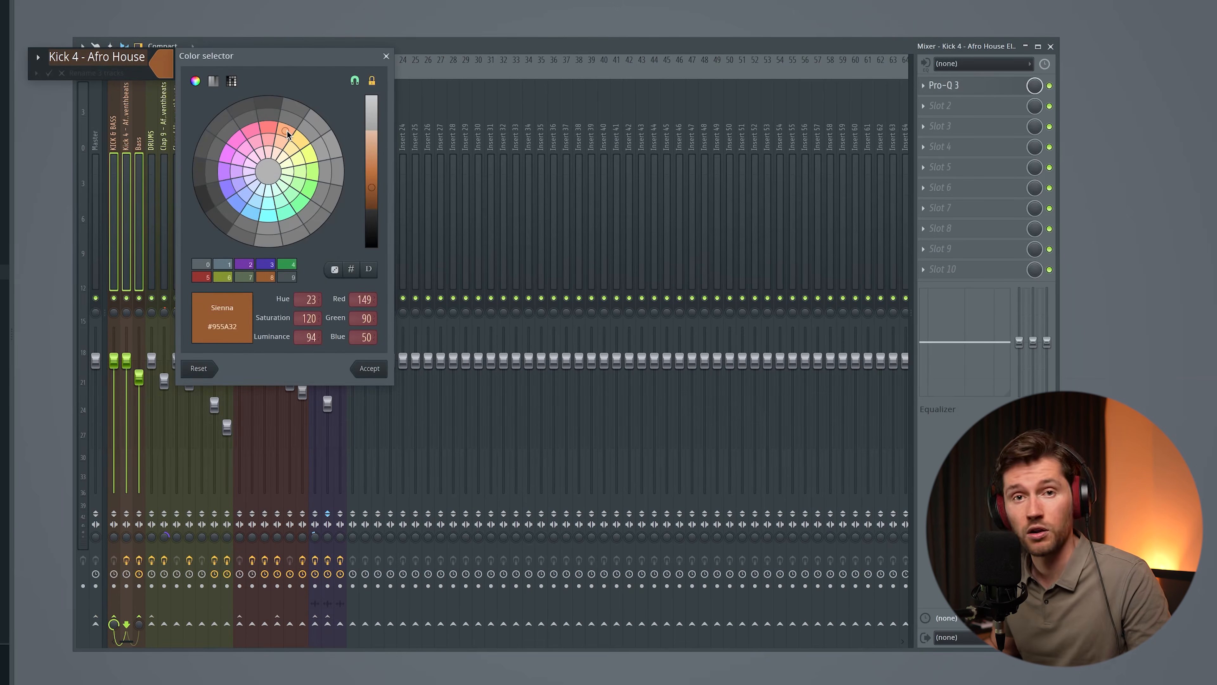
left_click(370, 370)
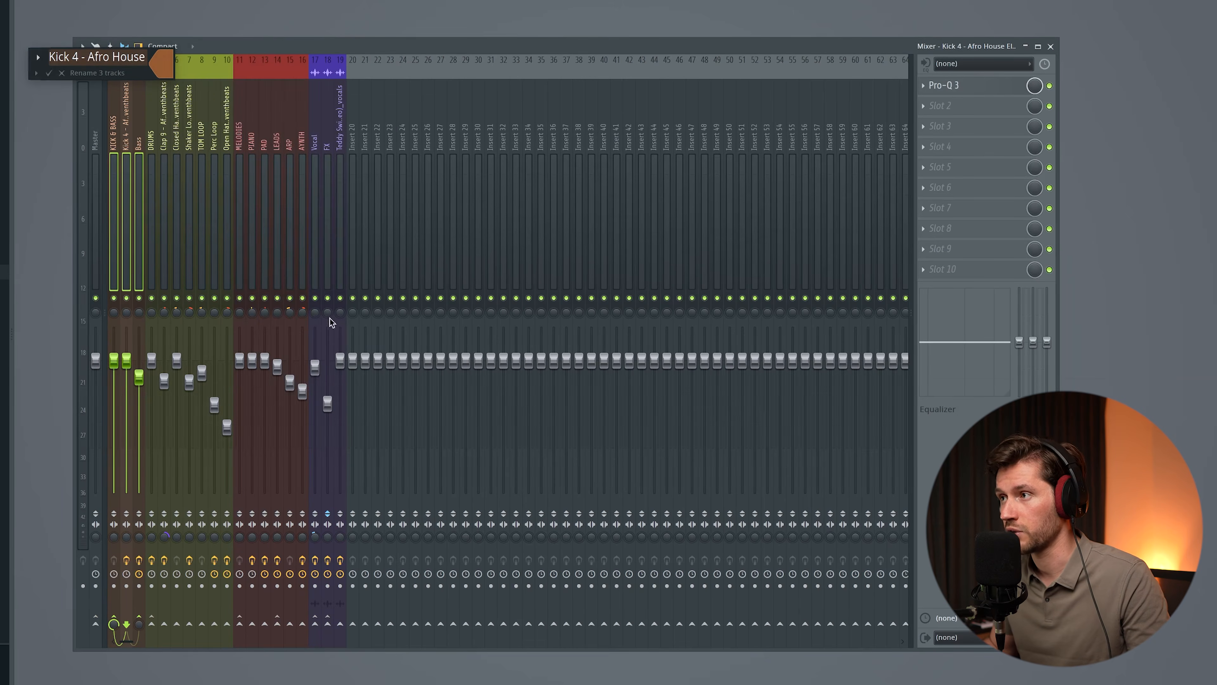
left_click(49, 73)
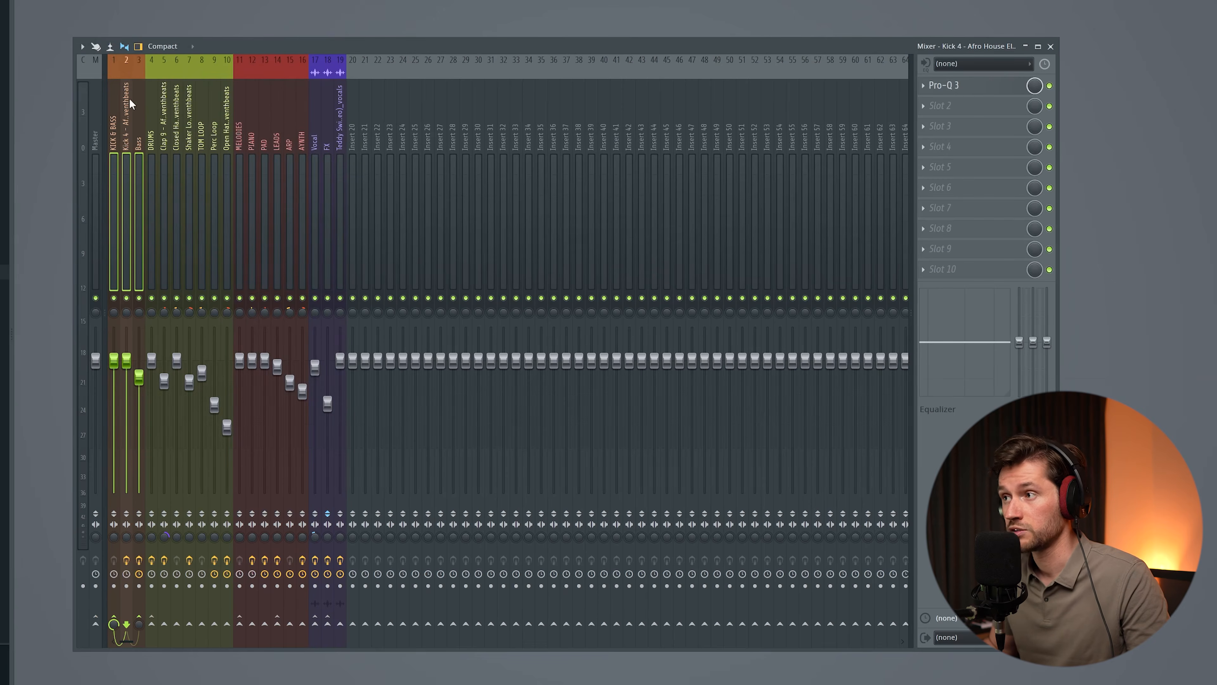
Select the Kick 4 and Bass tracks together and bring up the routing options for the KICK & BASS track
left_click(140, 137)
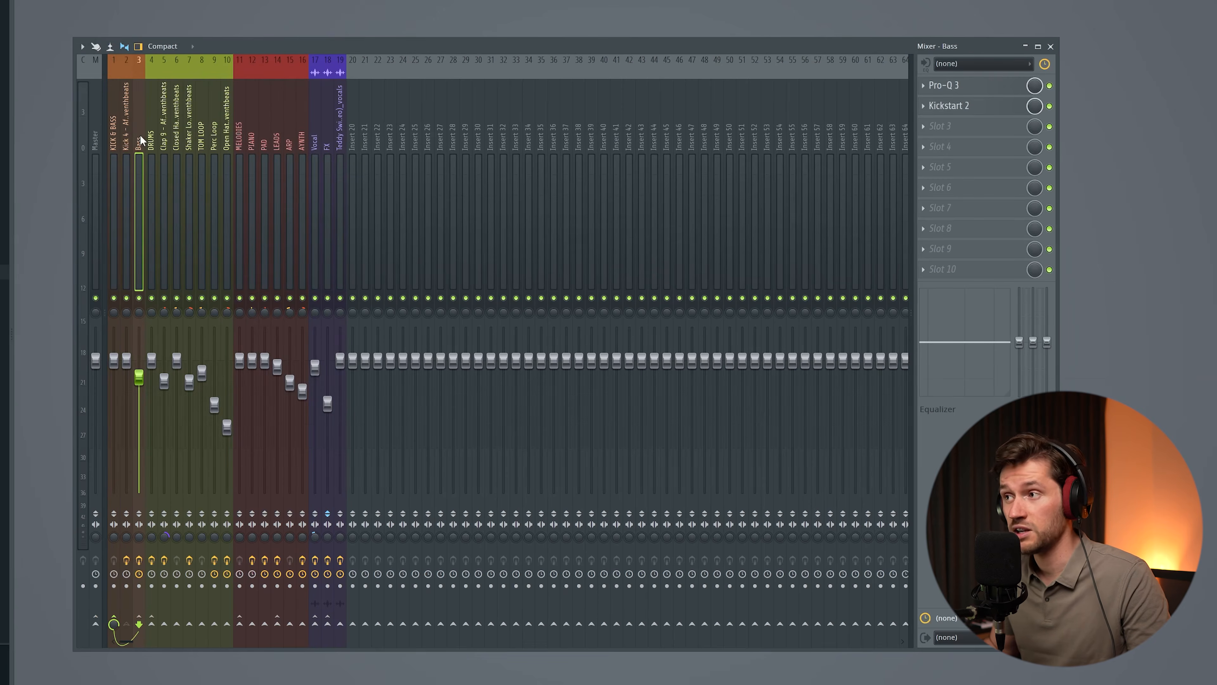
left_click(123, 142, "ctrl")
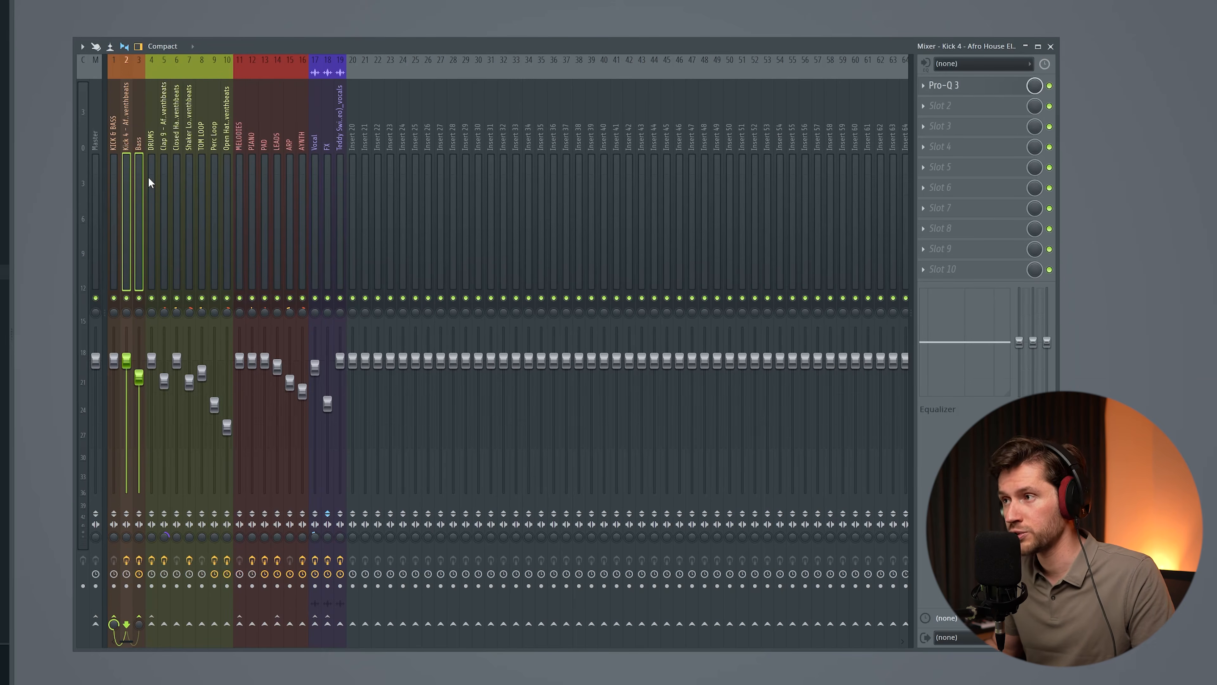
right_click(114, 614)
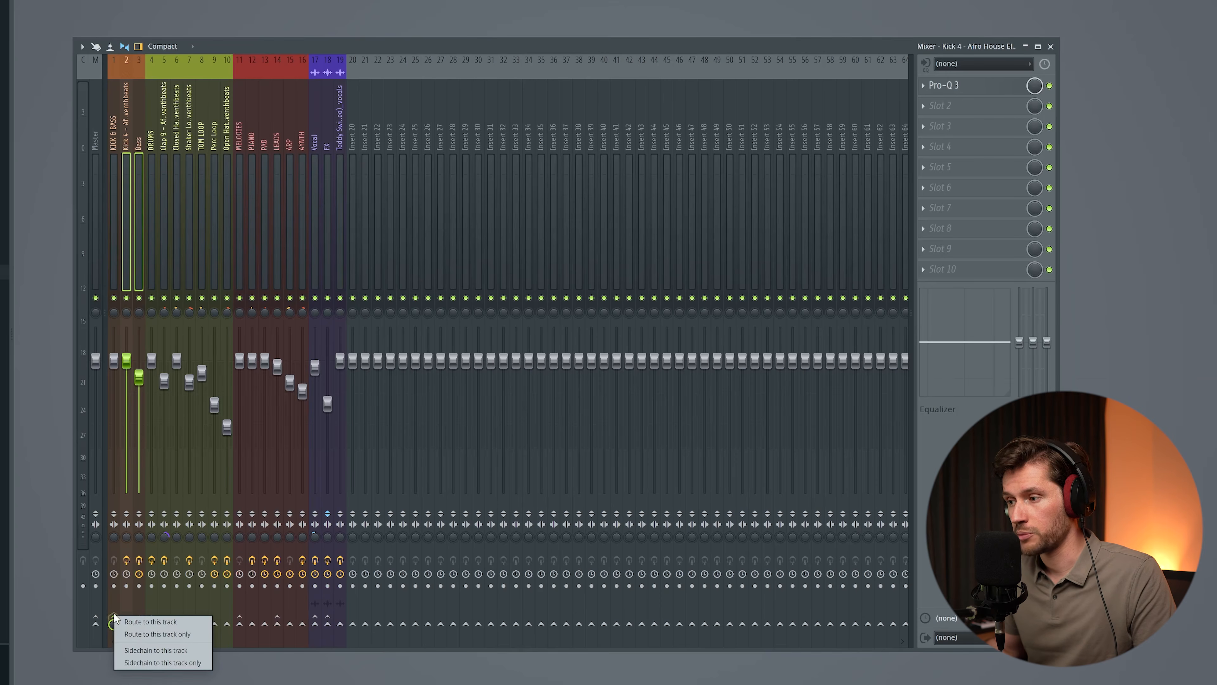
left_click(142, 636)
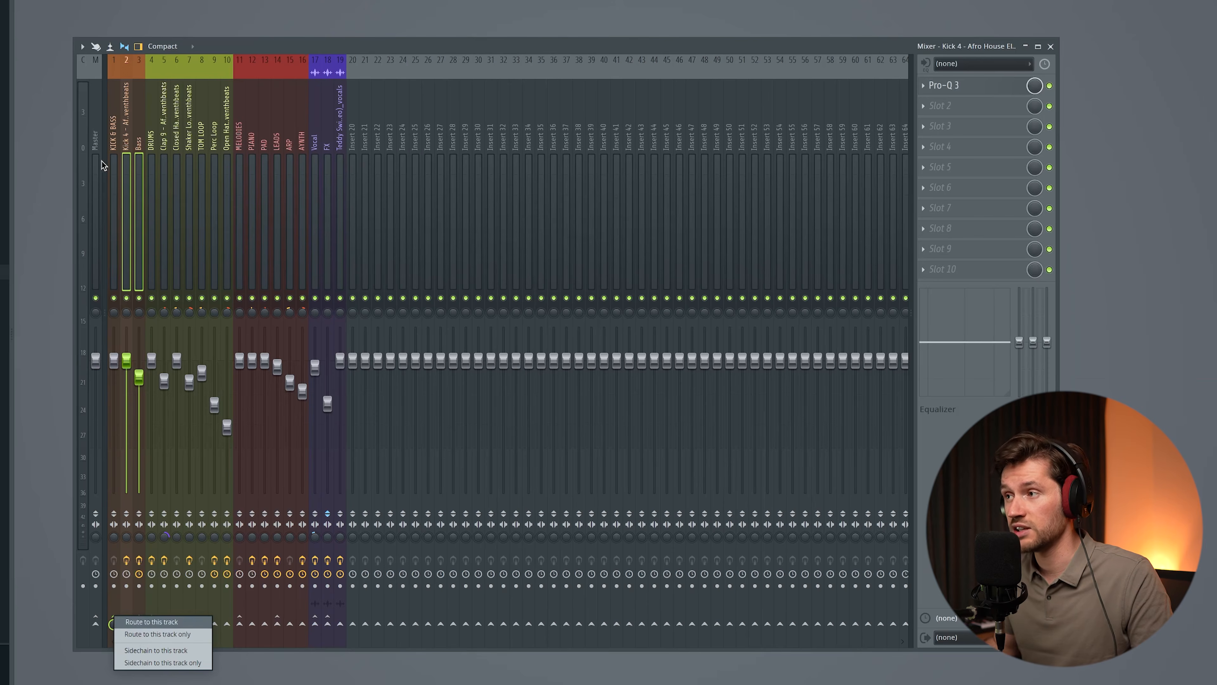
Review the mixer grouping by selecting the KICK & BASS bus, the melody tracks with their MELODIES bus, and the vocal tracks in turn
left_click(114, 138)
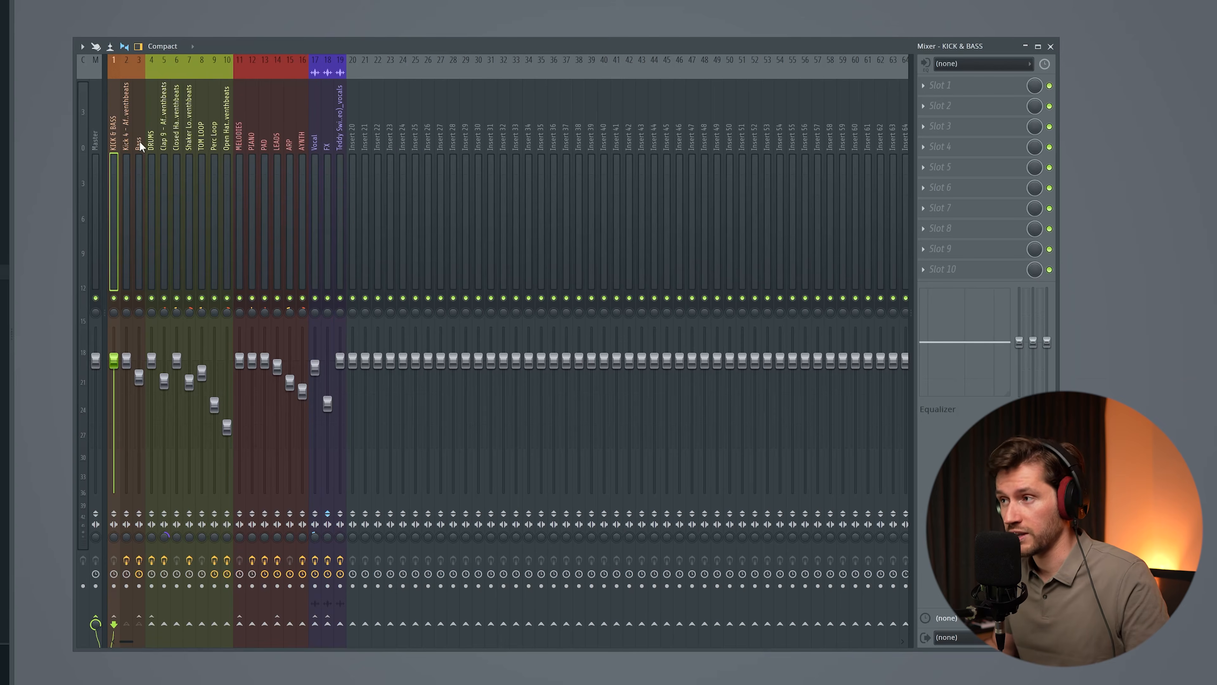
left_click_drag(149, 147, 300, 148)
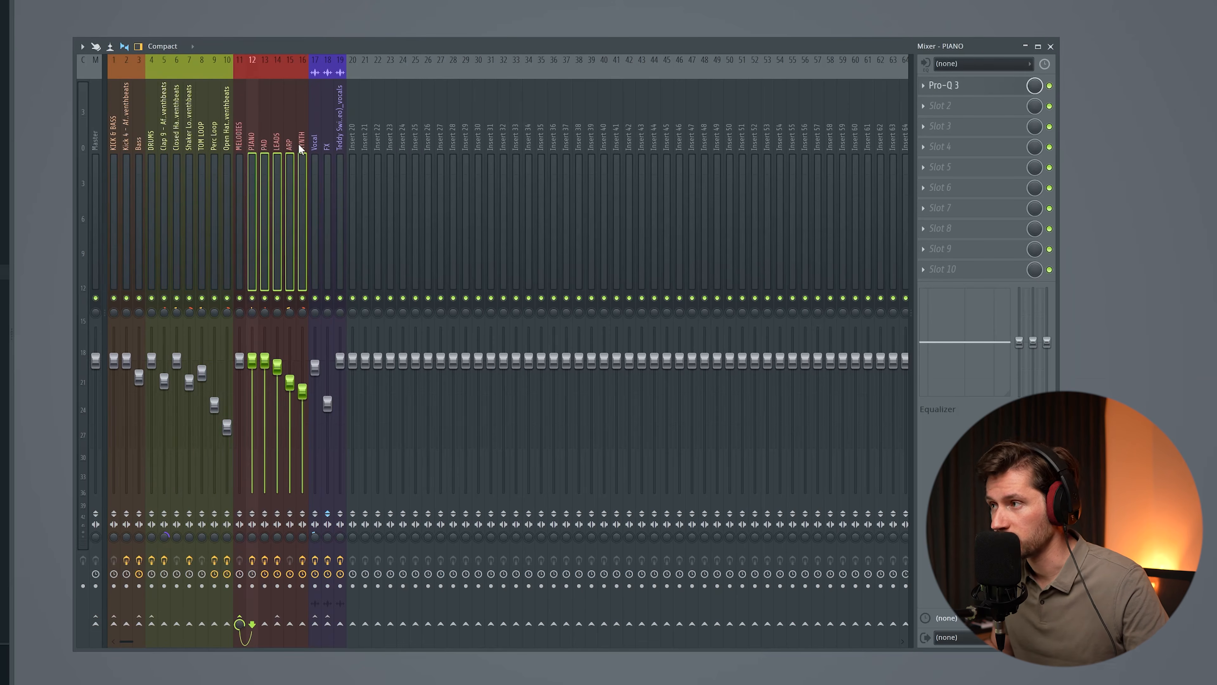
left_click(240, 139)
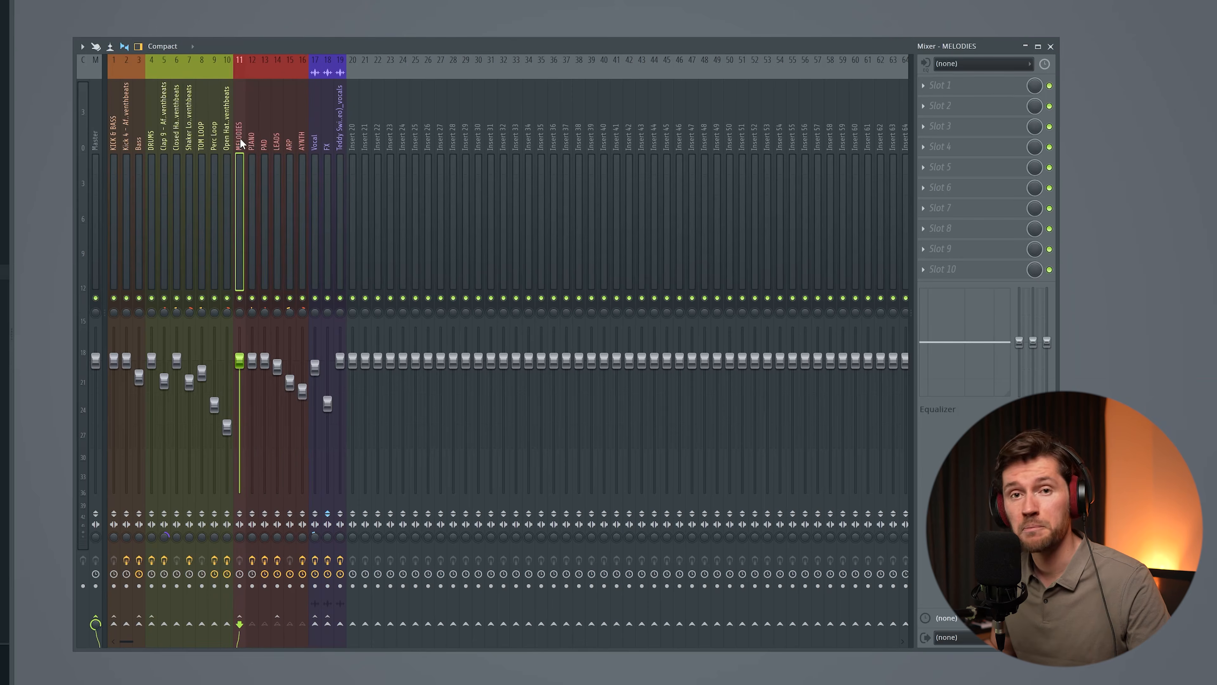
left_click_drag(334, 137, 316, 138)
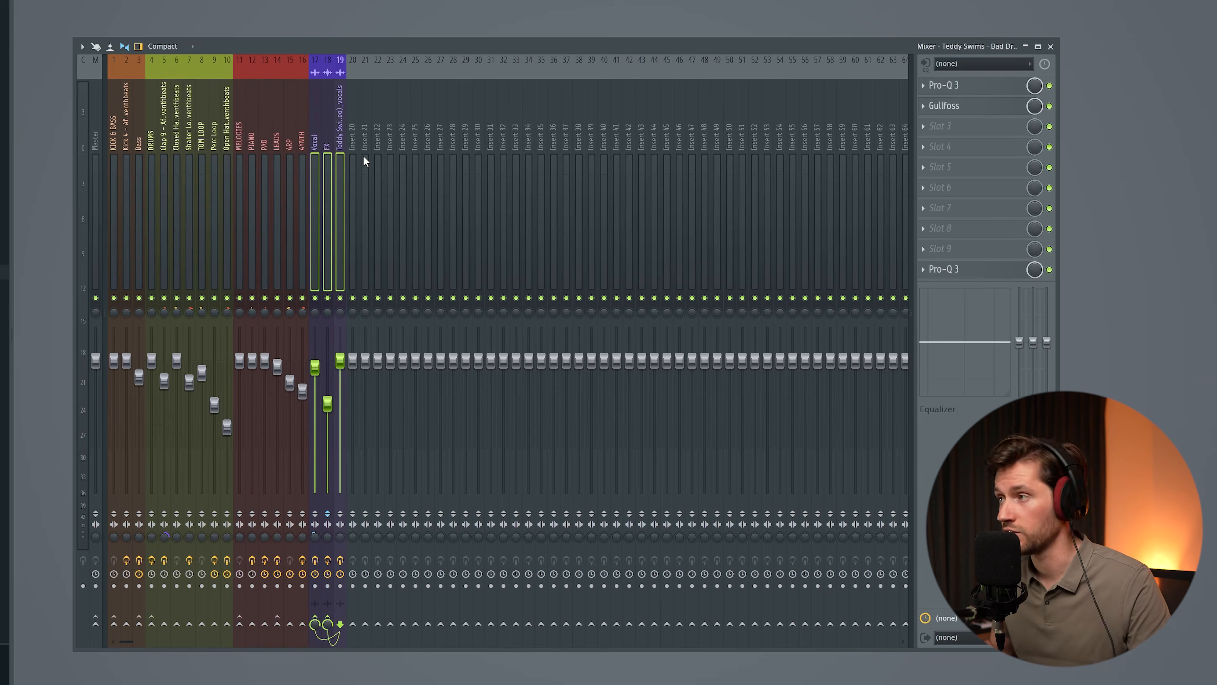
left_click(342, 136)
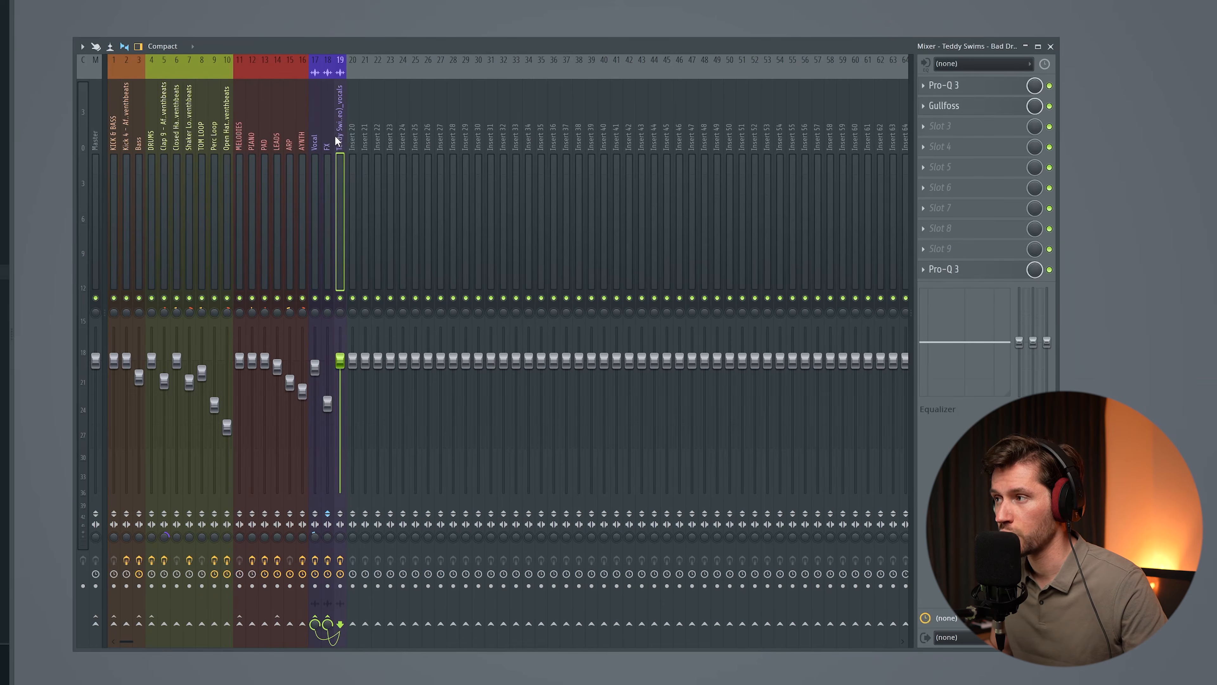
left_click(329, 140)
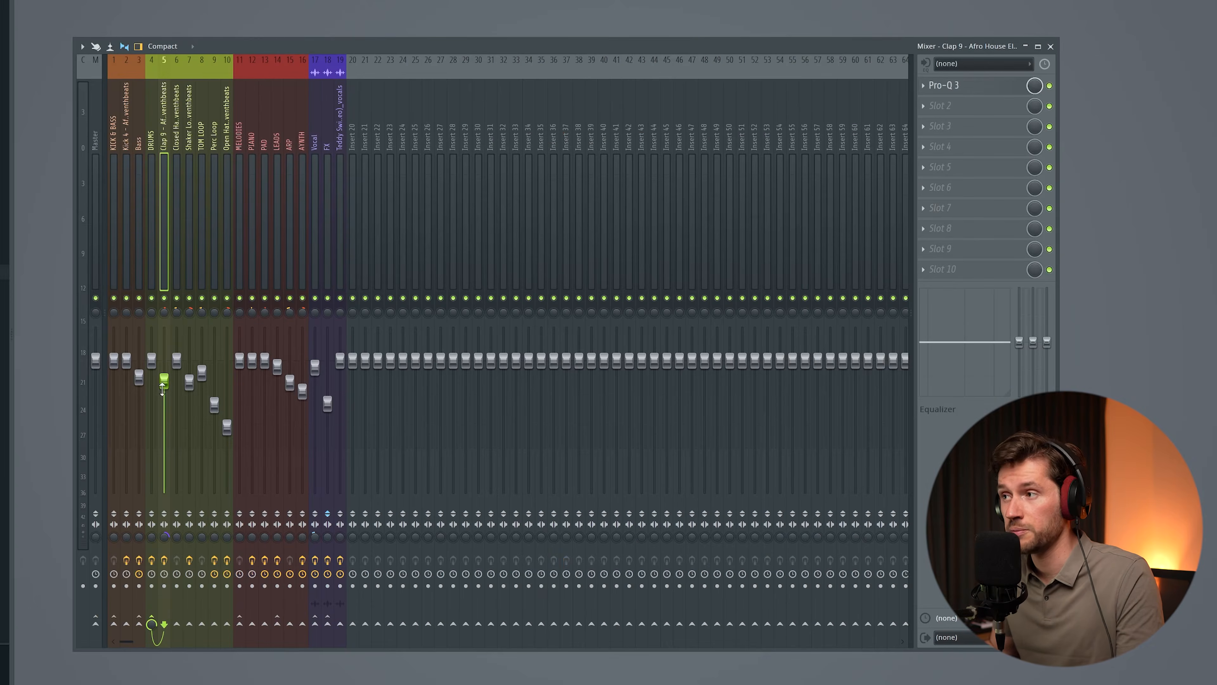
Inspect the Pro-Q 3 equalizer curves on the Clap 9 track and on the PIANO track
left_click_drag(165, 379, 164, 380)
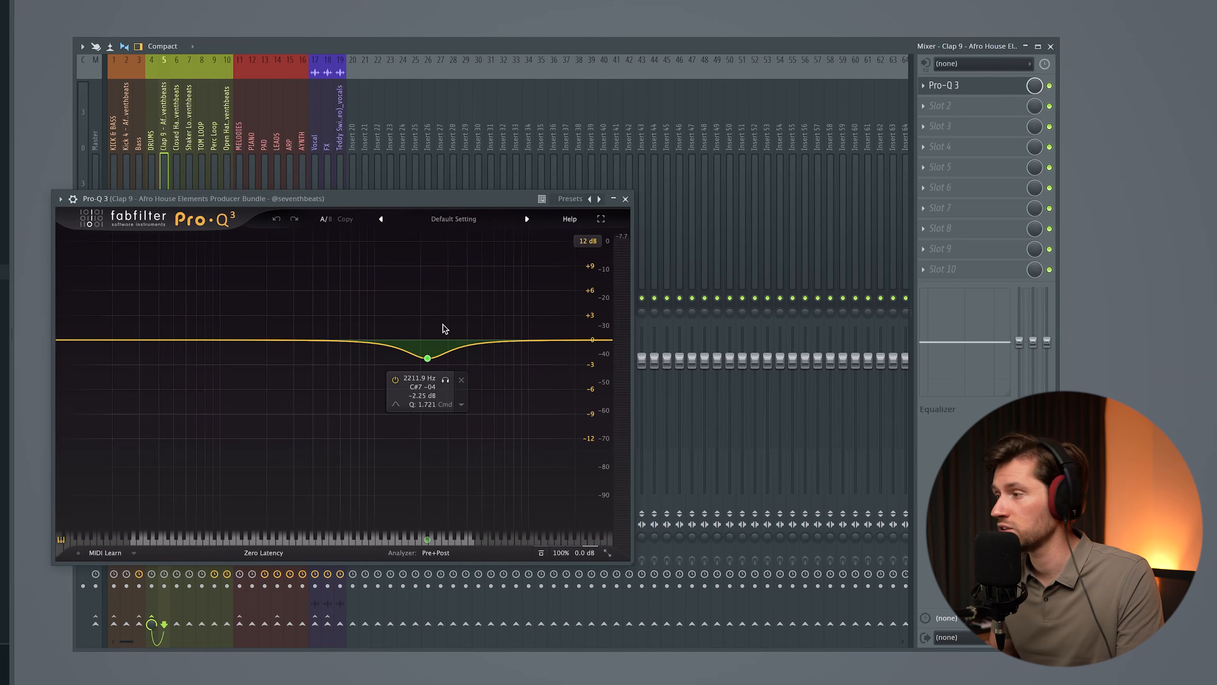
left_click(625, 199)
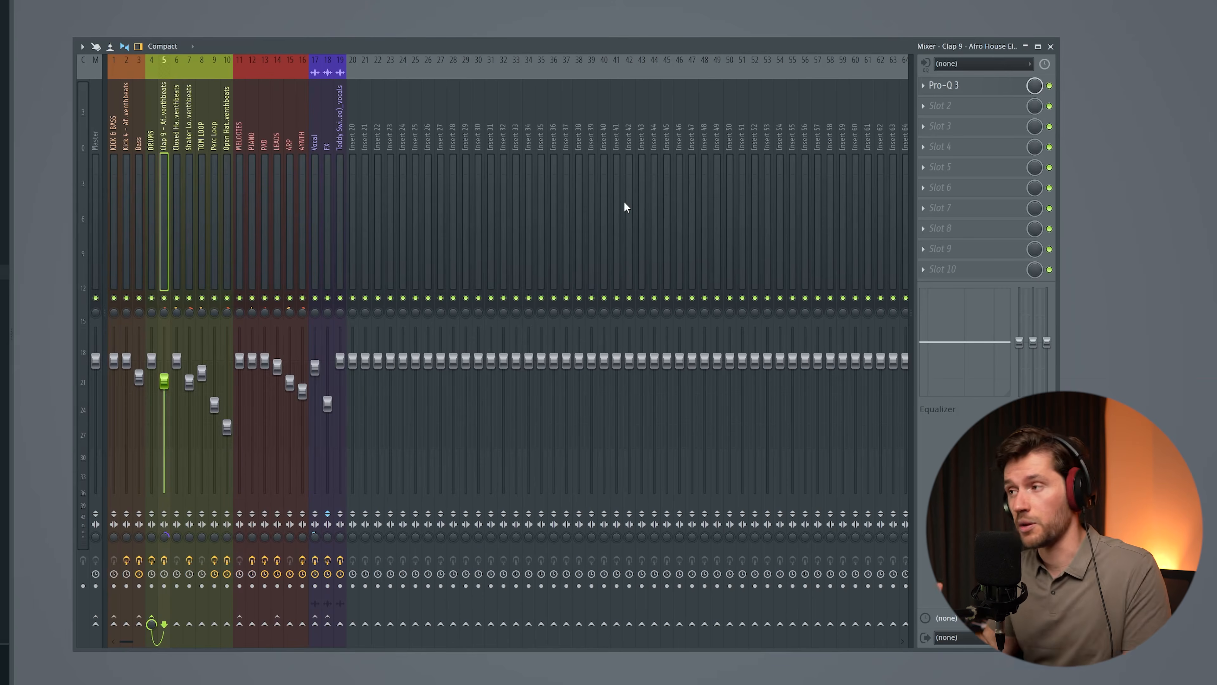
left_click(251, 144)
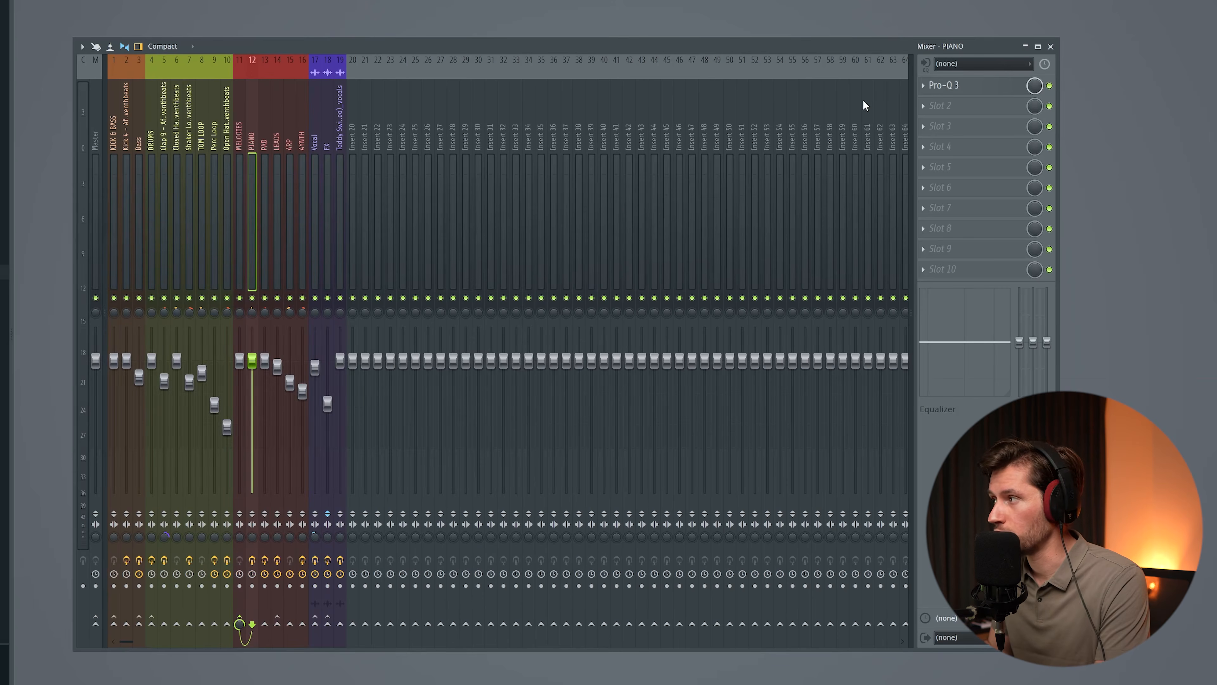
left_click(958, 85)
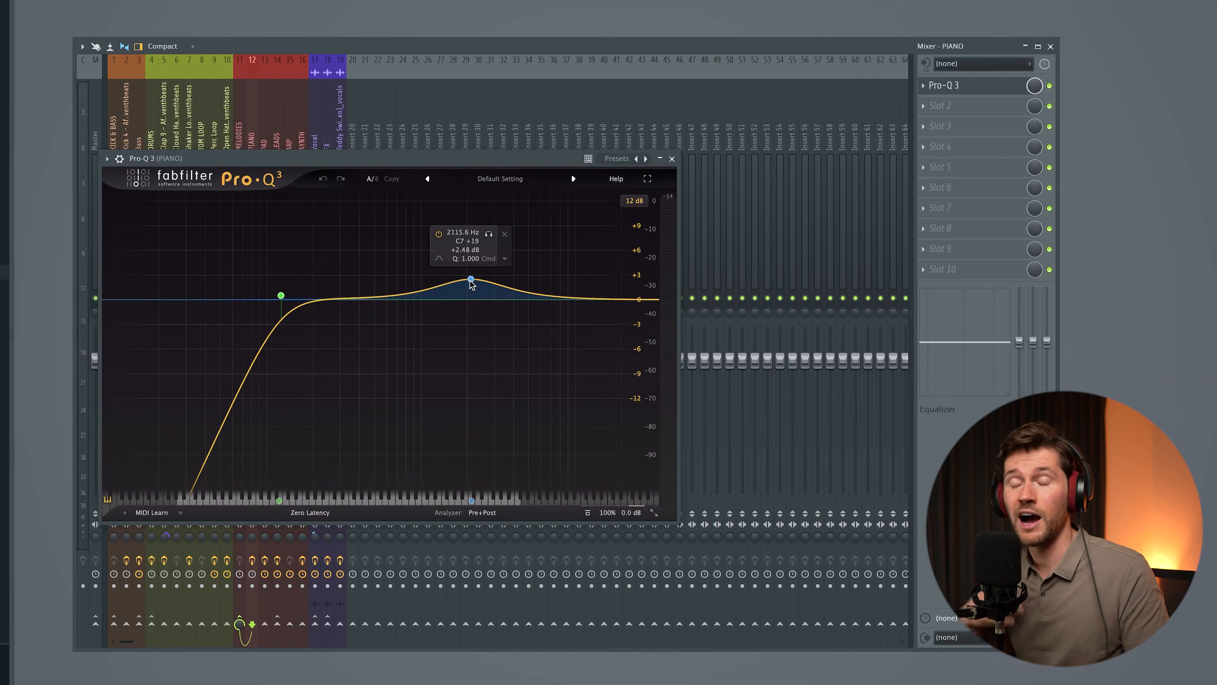
key("Escape")
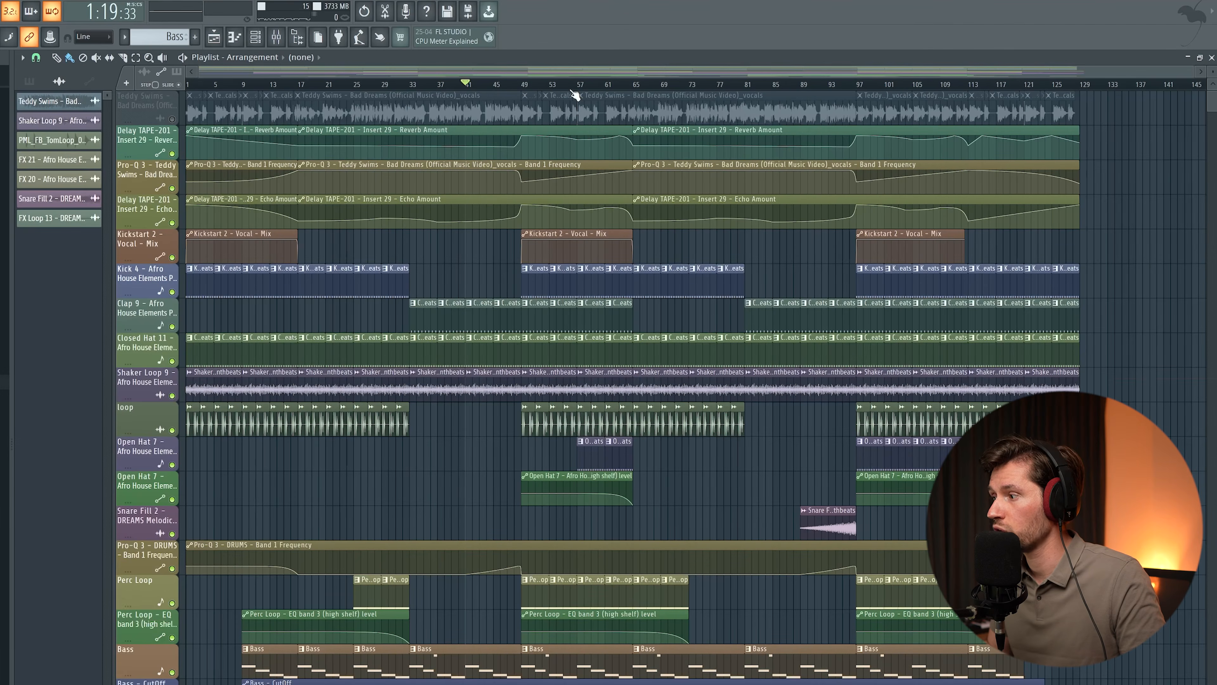
Select bars 57 to 65 in the playlist and play that section while watching the mixer levels
left_click_drag(577, 86, 633, 85)
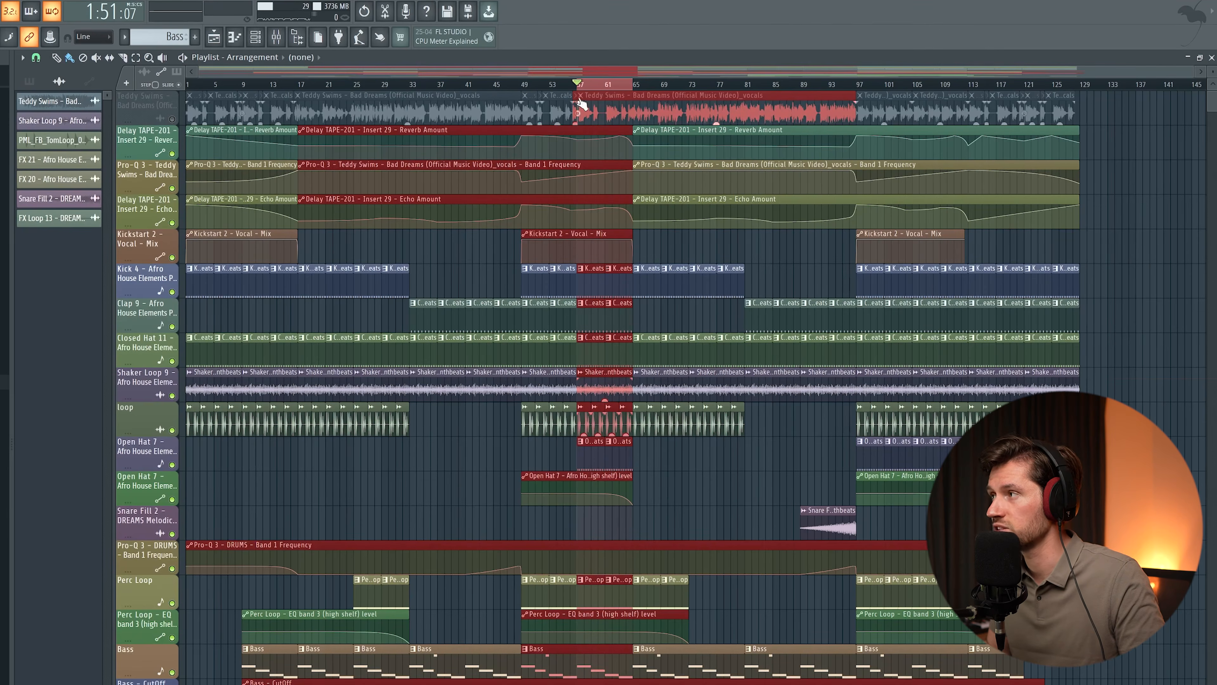
left_click(717, 239)
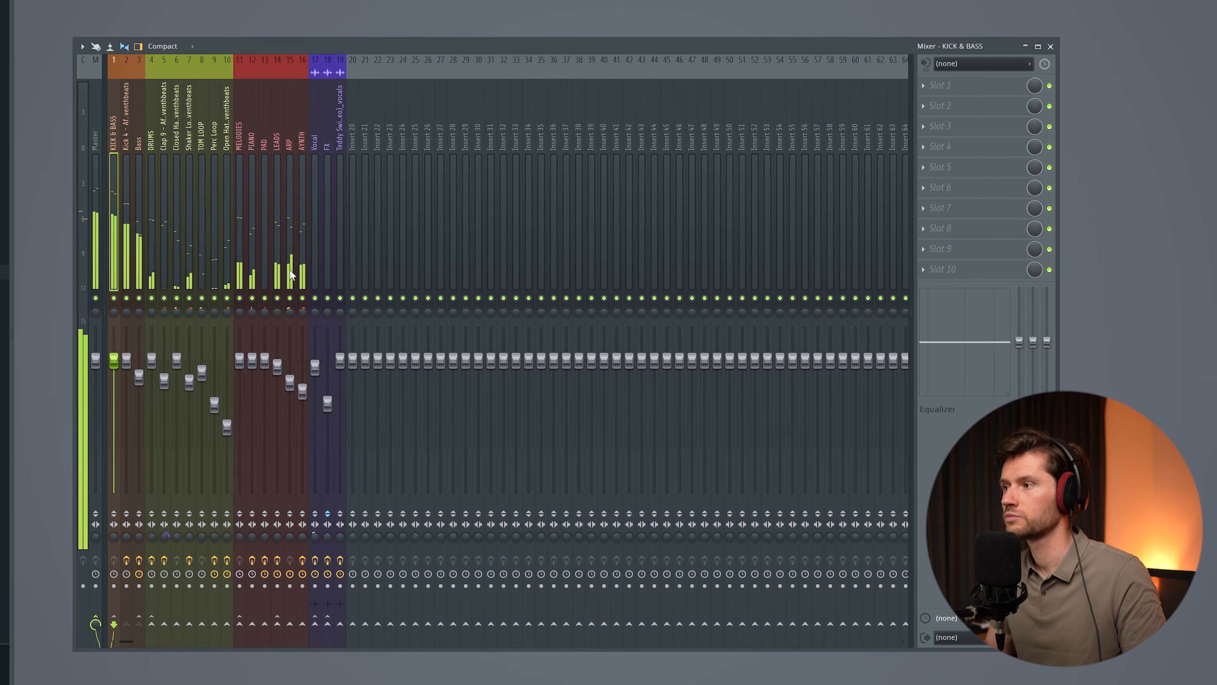
key("space")
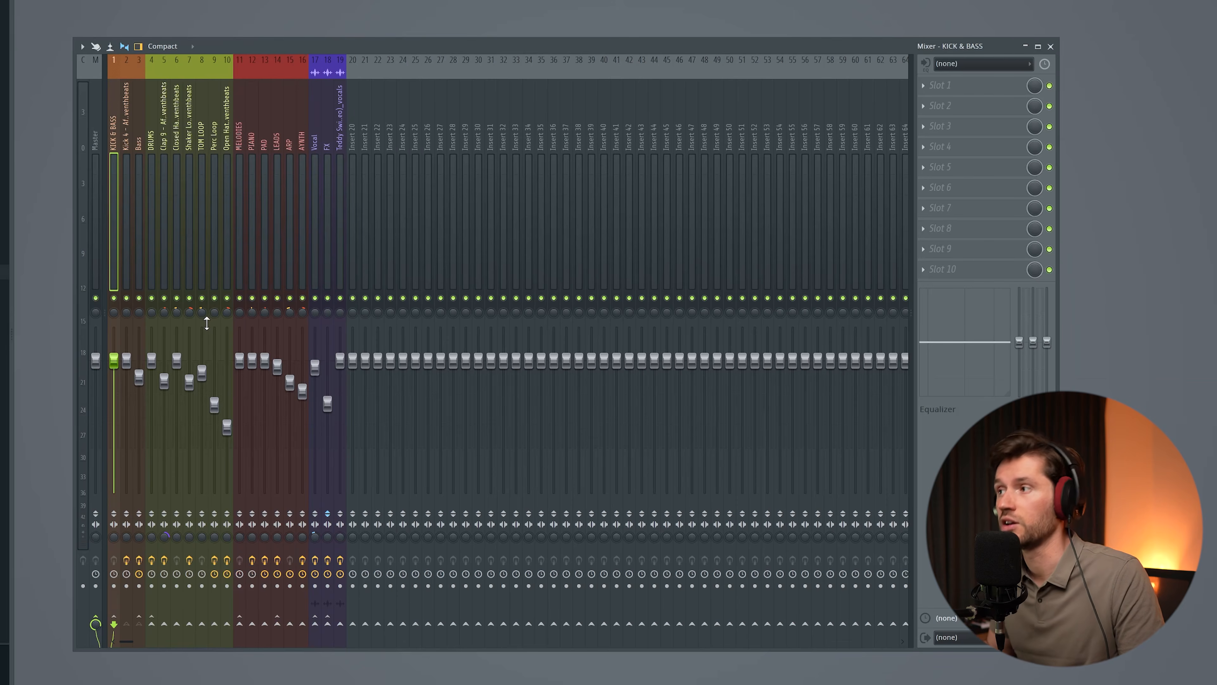
Mute the DRUMS, MELODIES and Vocal buses and play back only the kick and bass
left_click(151, 297)
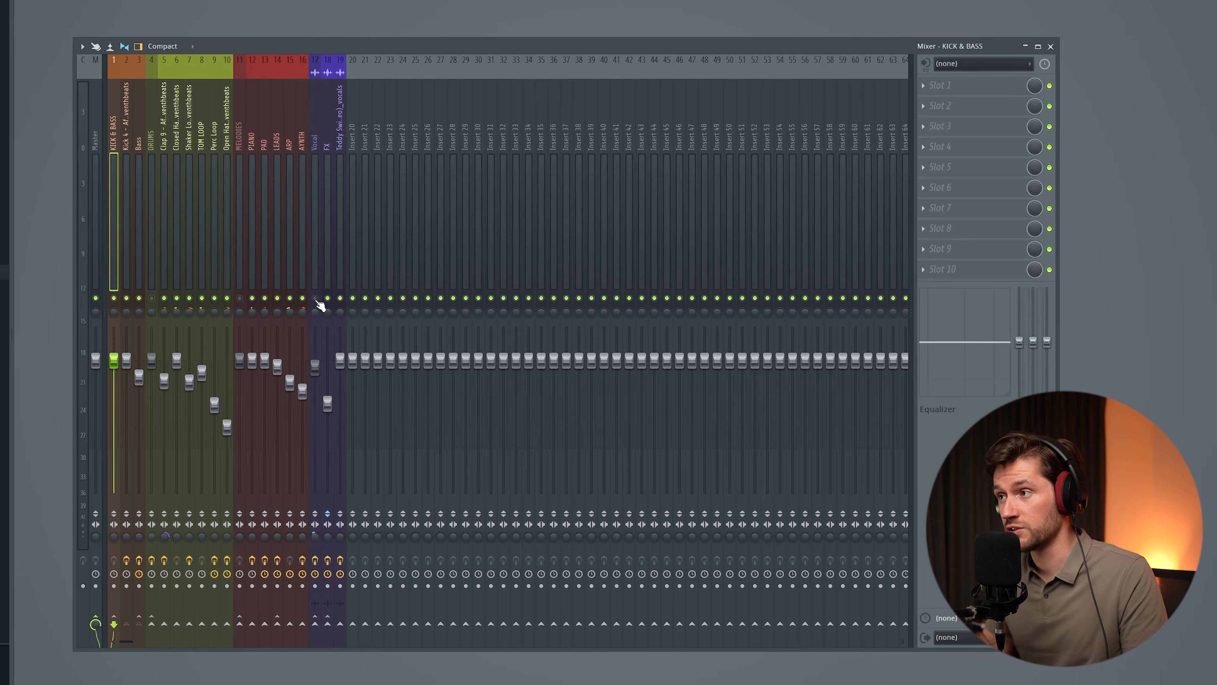
key("space")
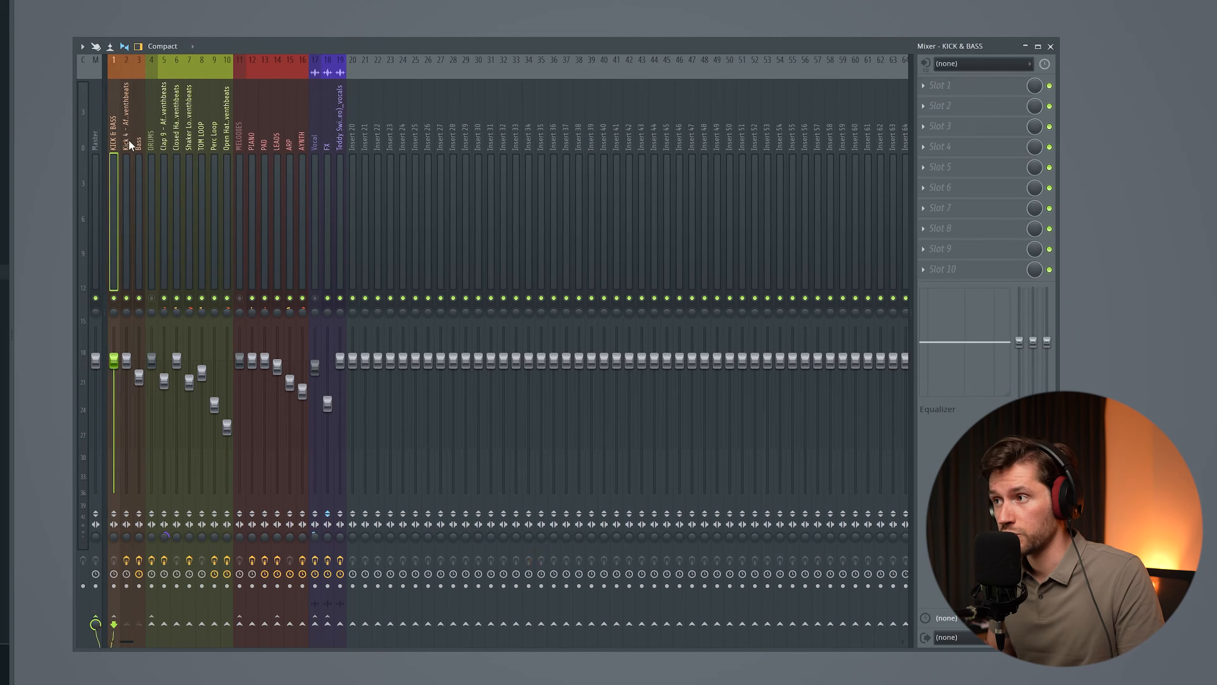
Sidechain the Kick 4 track to the Bass track
left_click(123, 274)
right_click(140, 625)
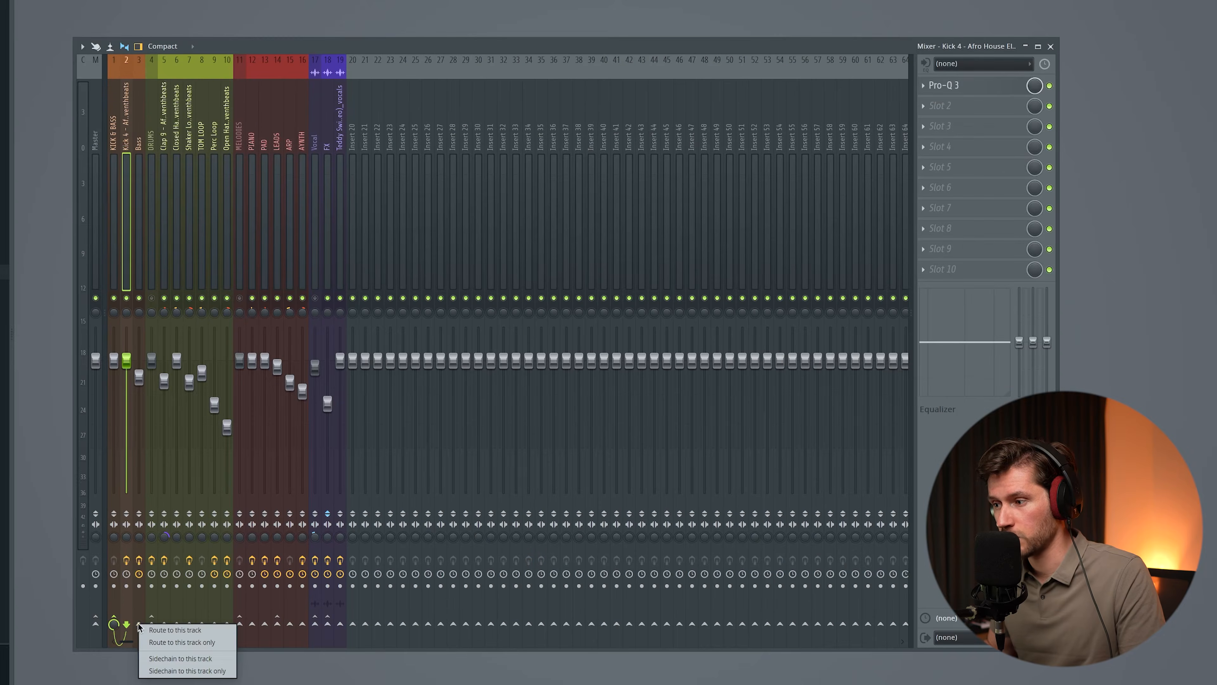
left_click(181, 658)
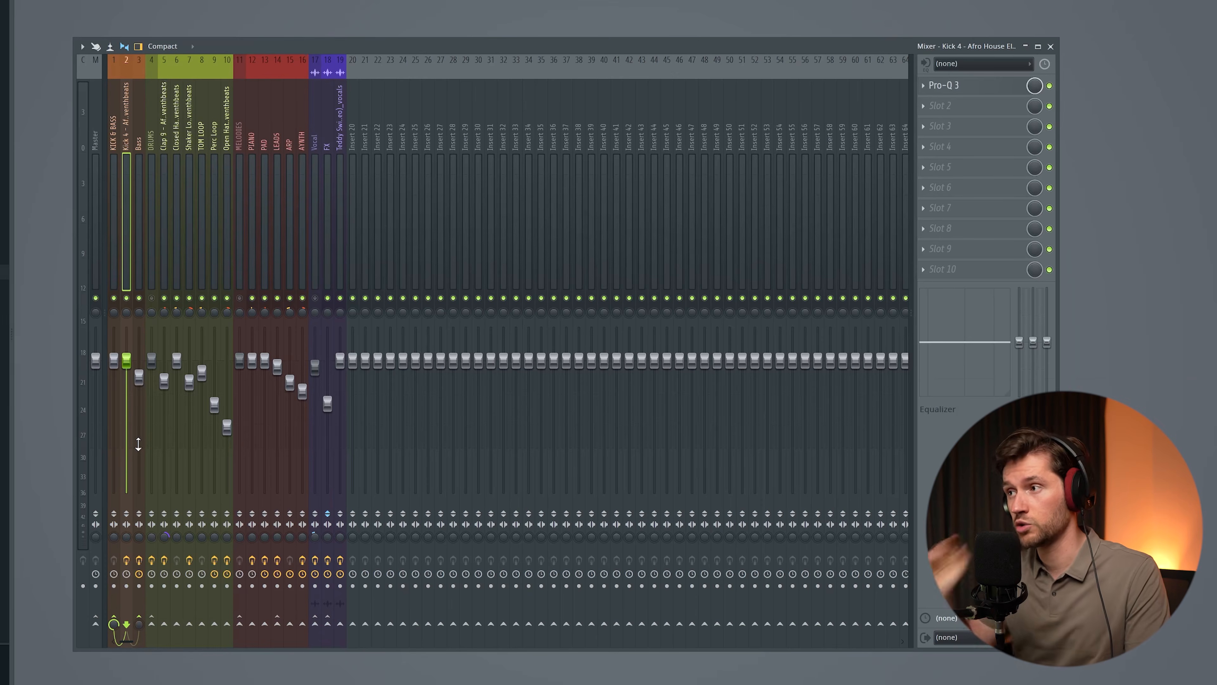
Examine the Bass track's Pro-Q 3 curve and compare the sound with the equalizer bypassed and enabled
left_click(139, 151)
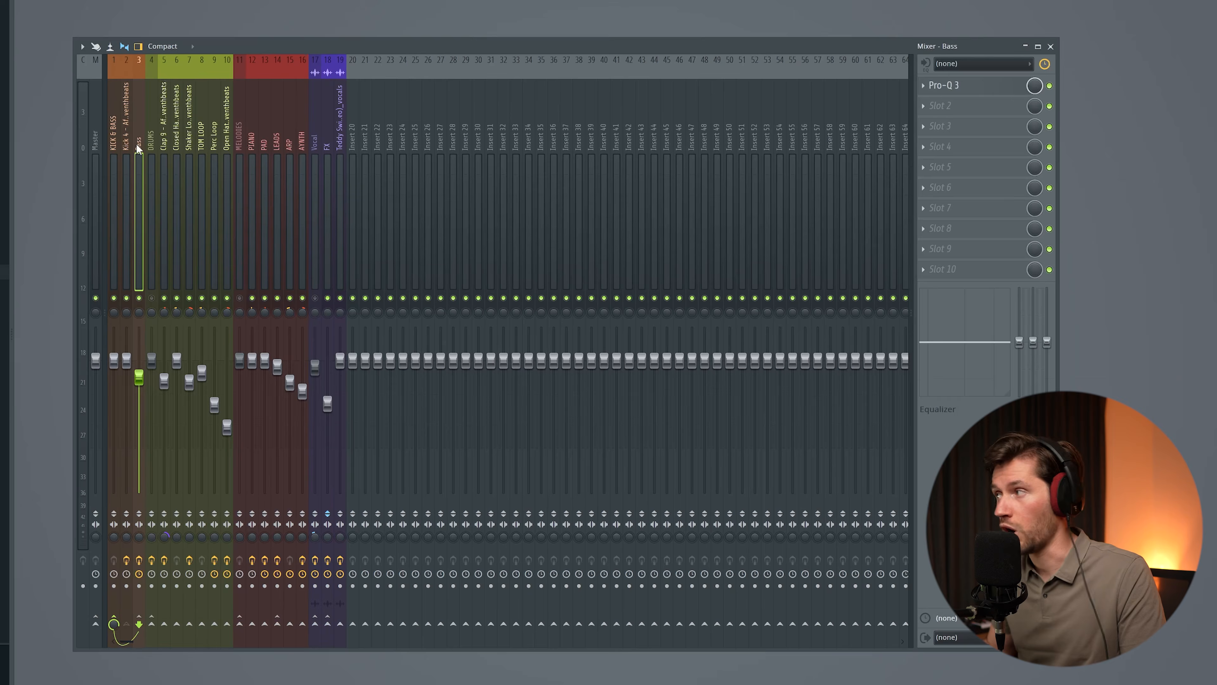
left_click(946, 86)
left_click_drag(33, 33, 413, 147)
mouse_move(416, 315)
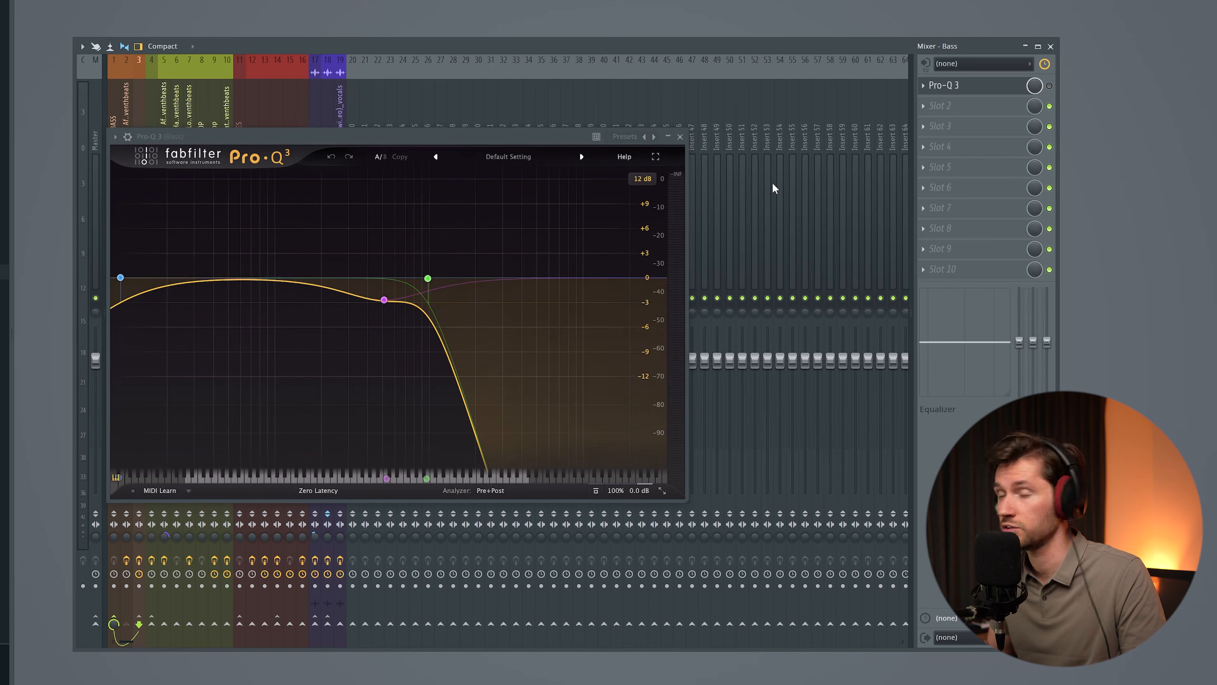
key("space")
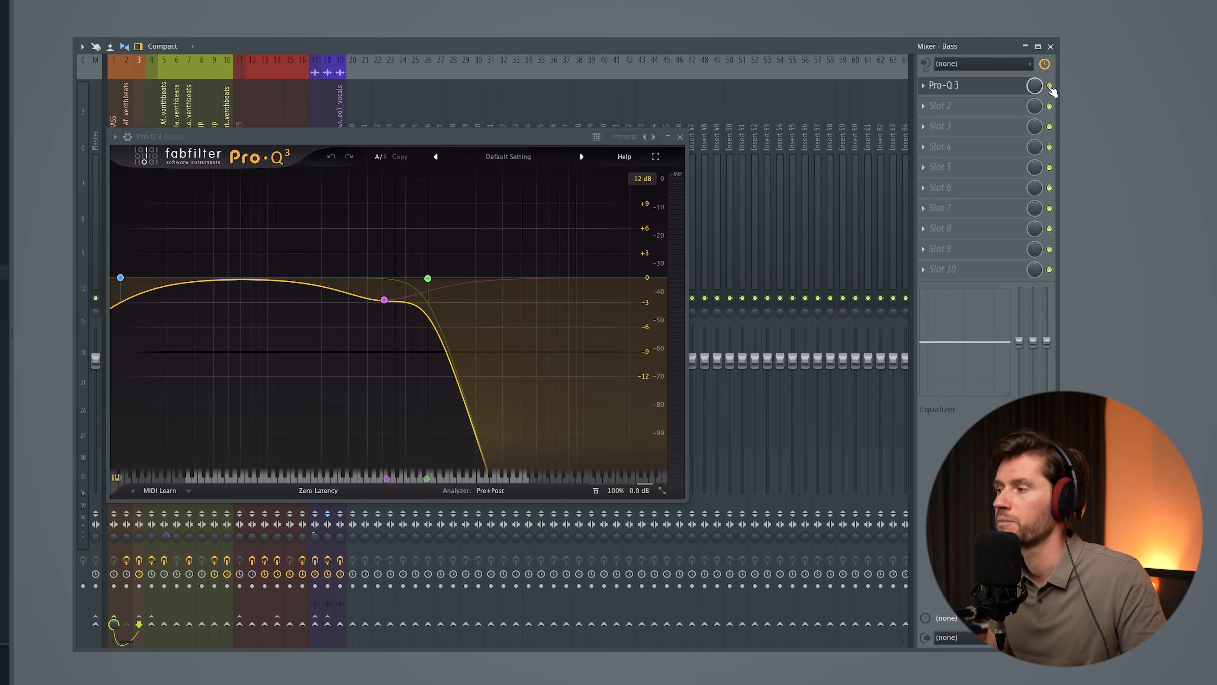
left_click(680, 138)
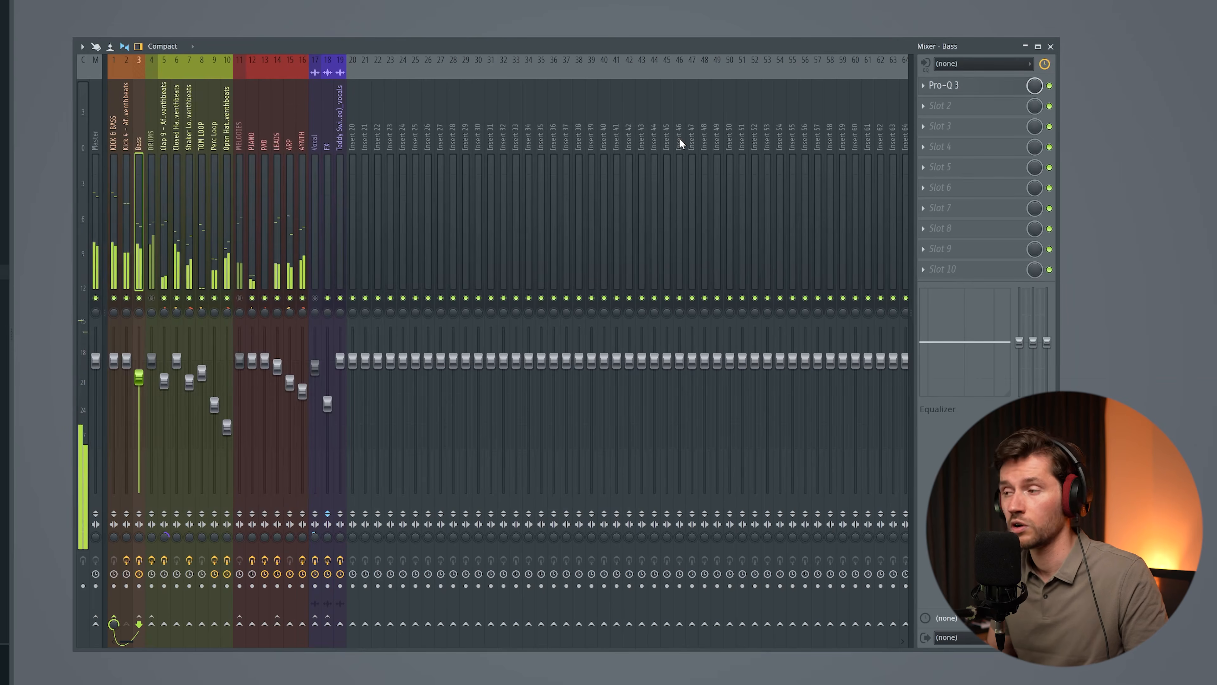
key("space")
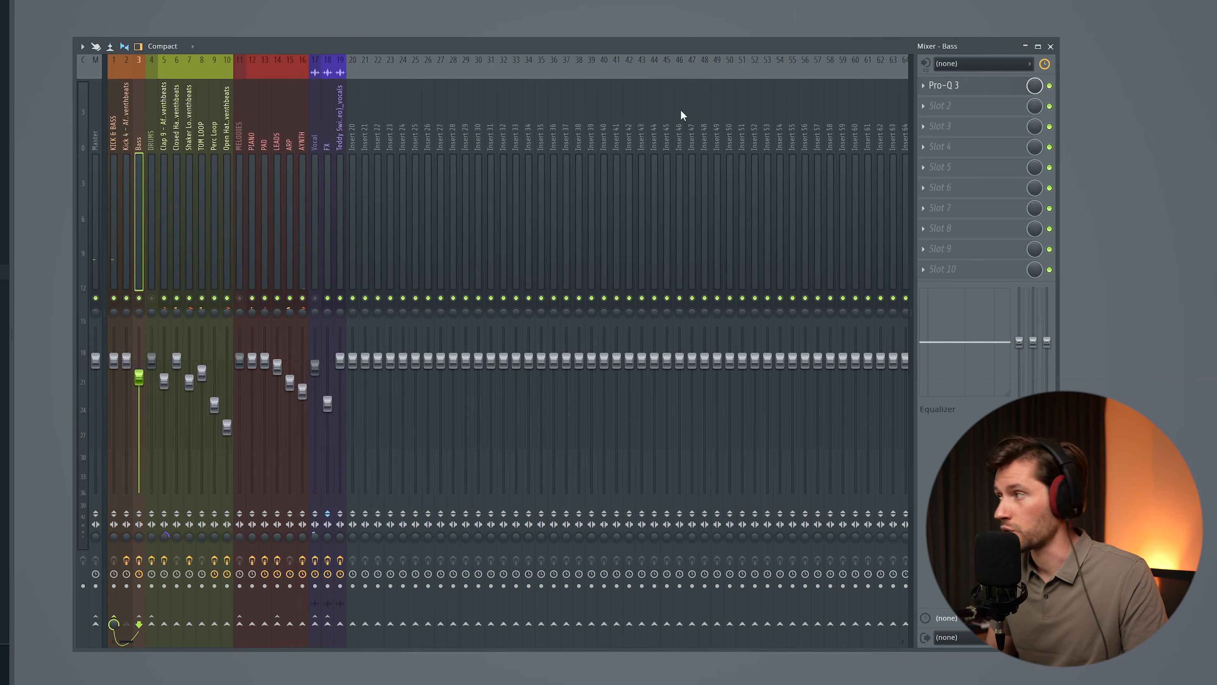
Load Kickstart 2 in the Bass track's second effect slot, after Pro-Q 3
left_click(939, 109)
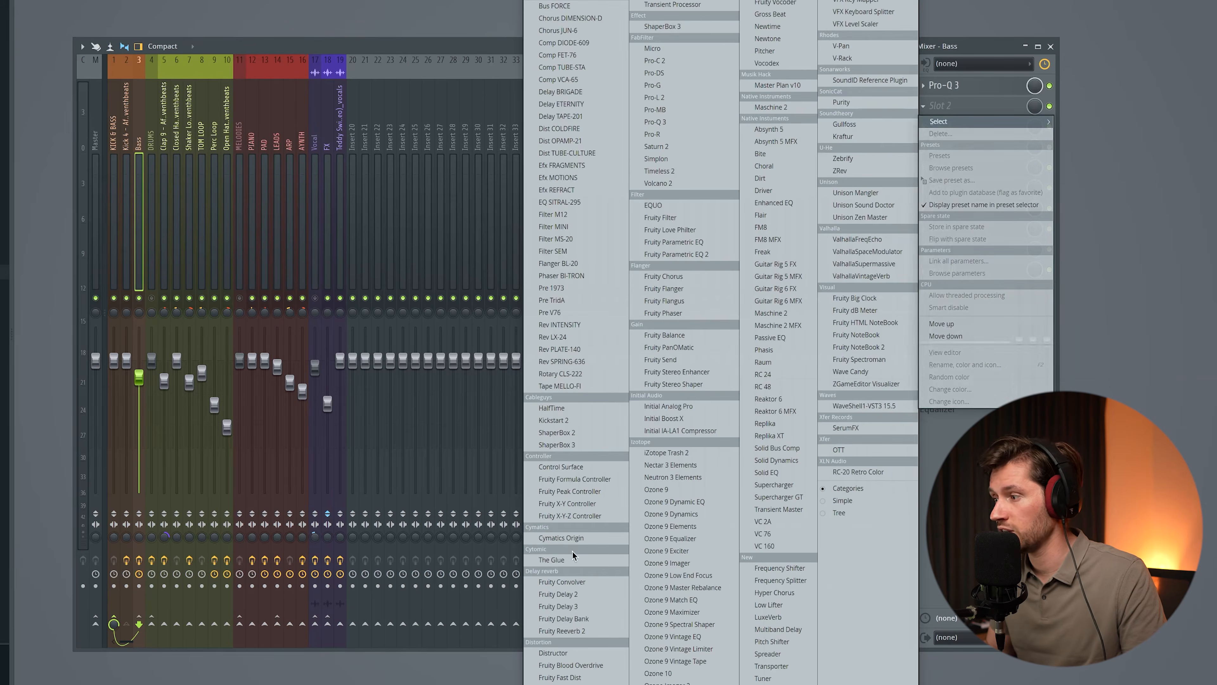
left_click(553, 420)
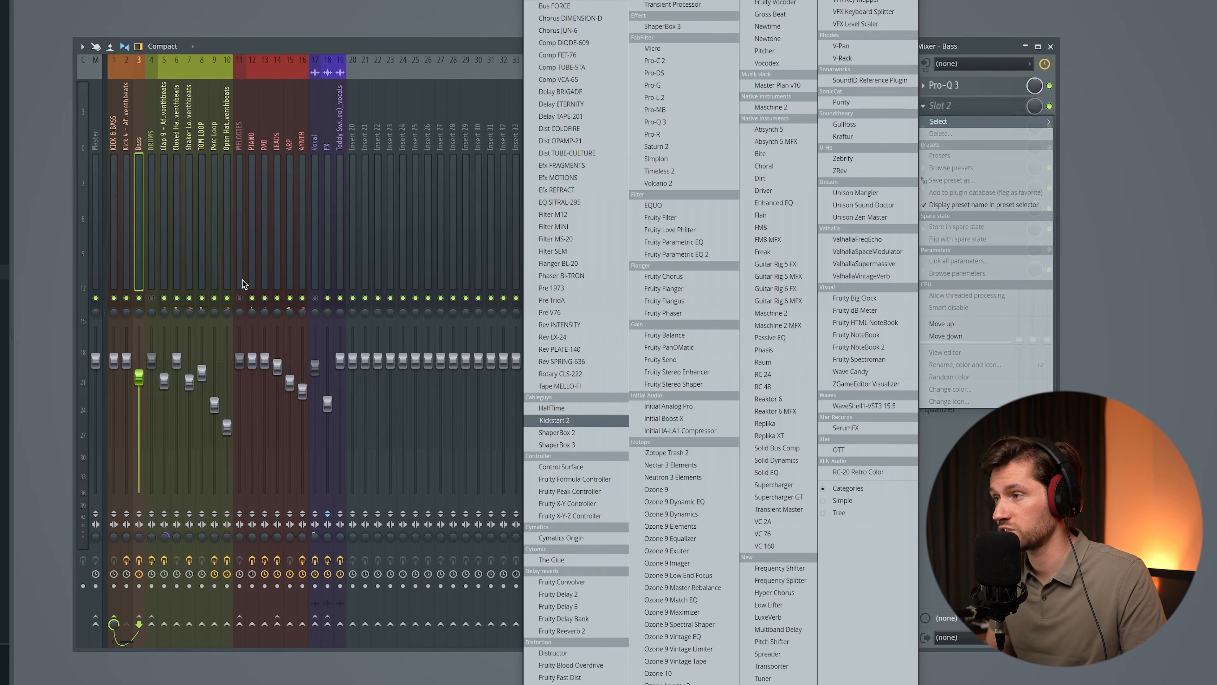
left_click_drag(349, 209, 315, 216)
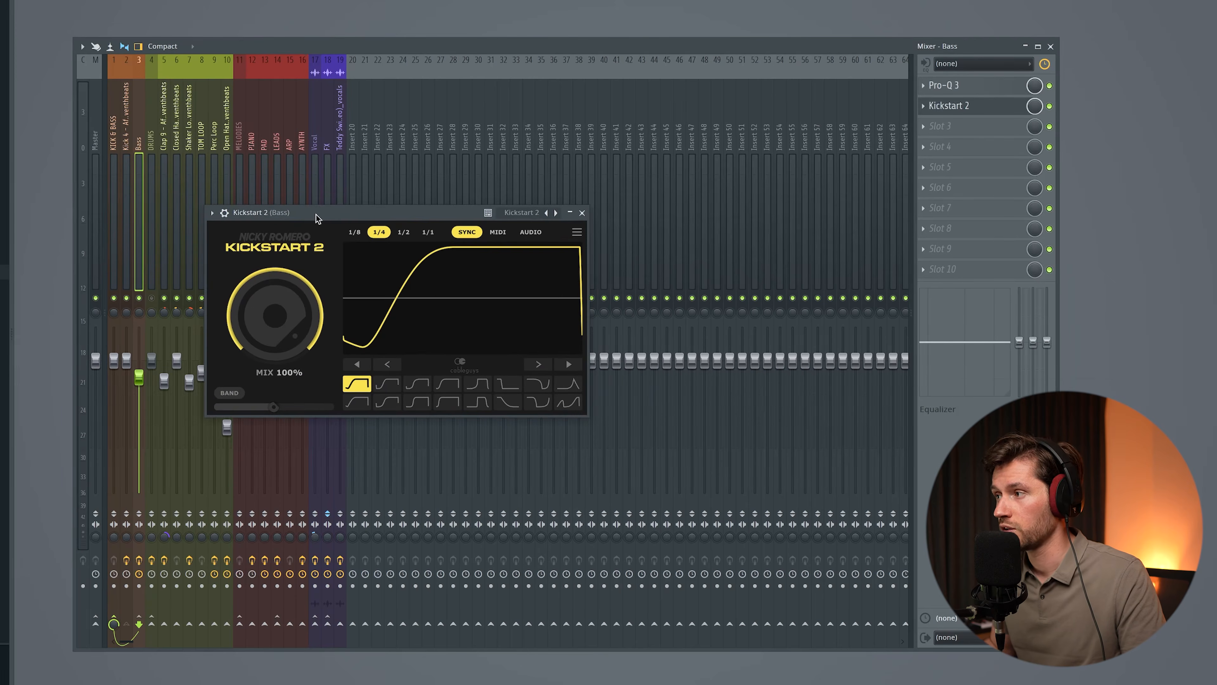
Map Kickstart 2's sidechain input to the Kick 4 track and set its trigger mode to Audio
left_click(224, 213)
left_click(245, 236)
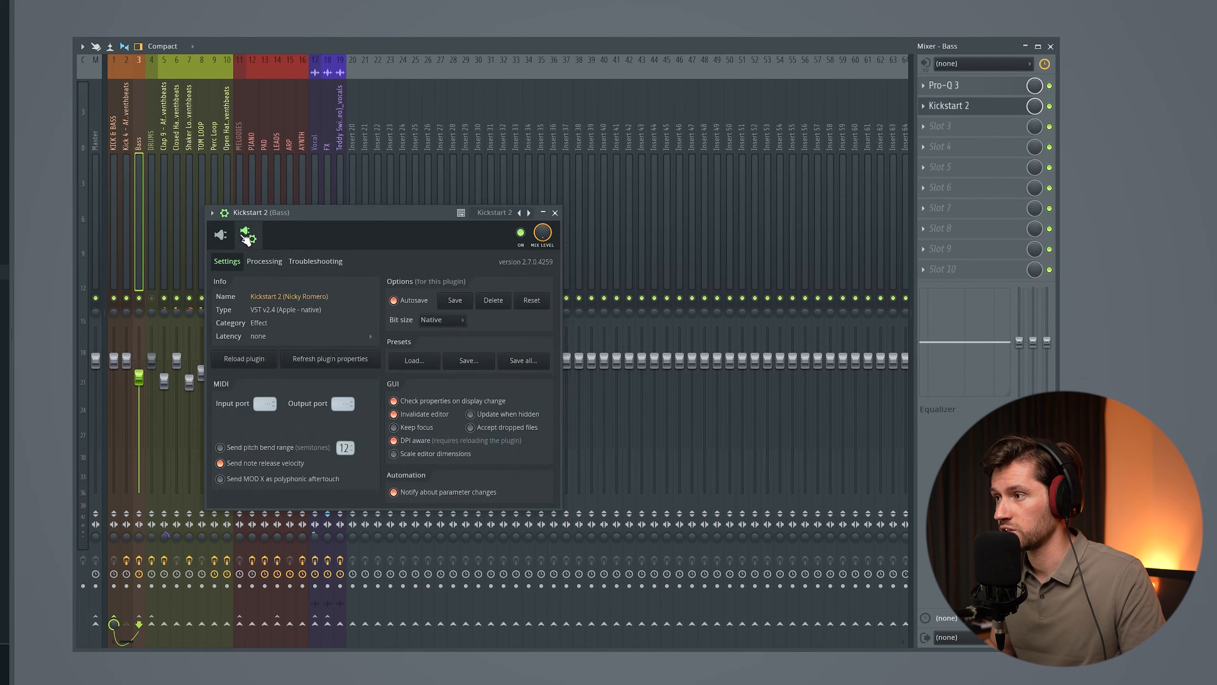
left_click(275, 264)
left_click(235, 412)
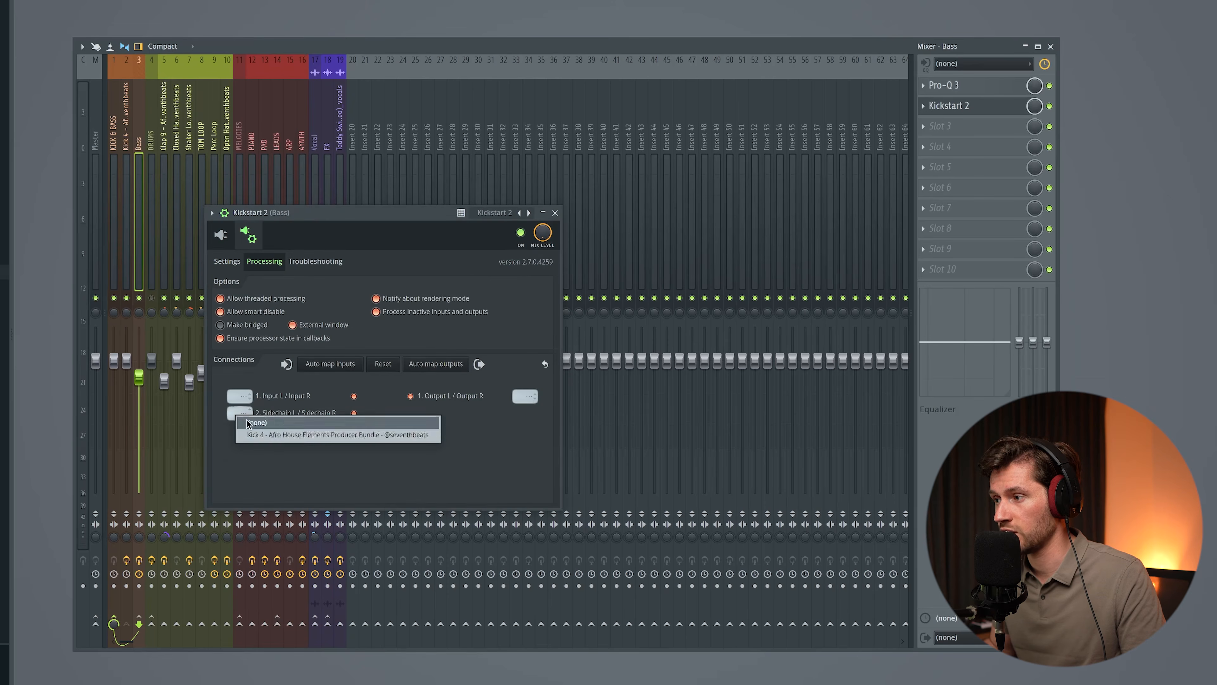
left_click(269, 434)
left_click(219, 235)
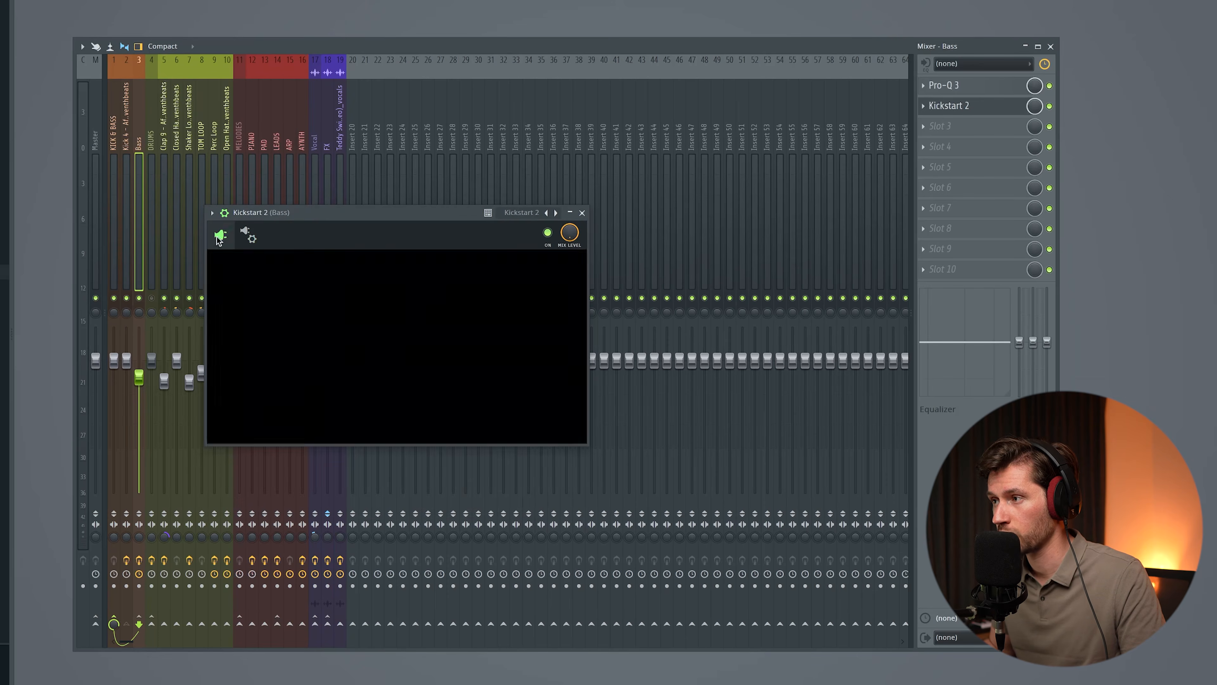
left_click_drag(321, 208, 293, 195)
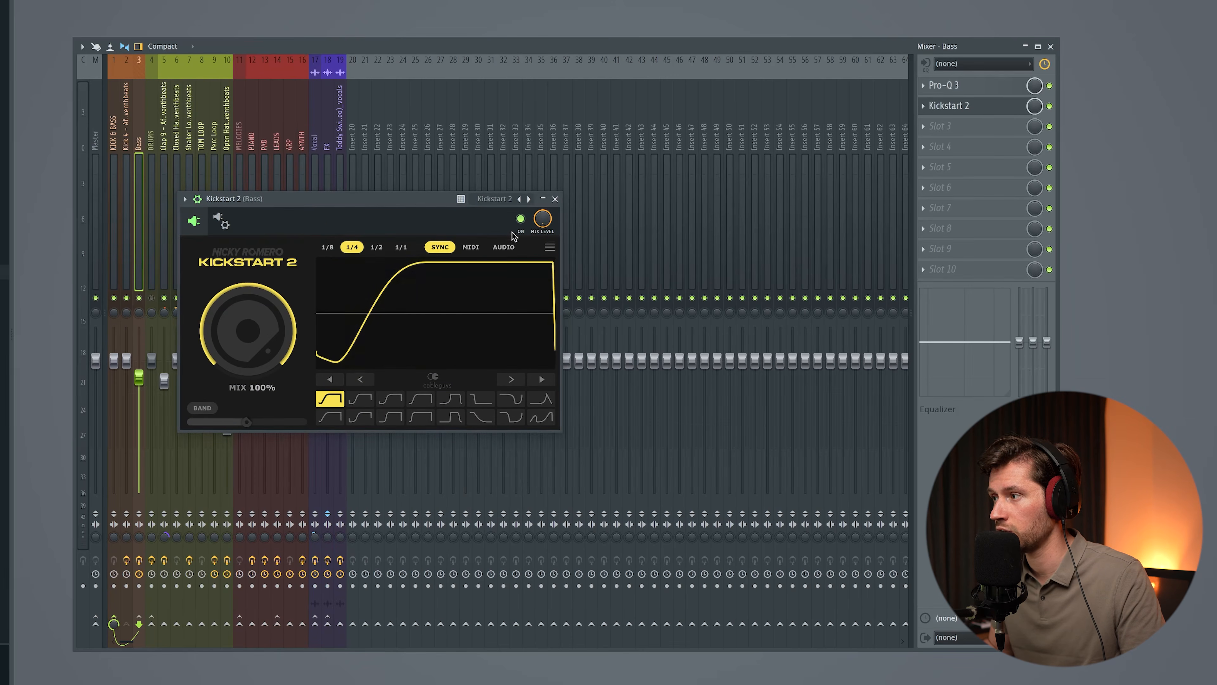
left_click(504, 247)
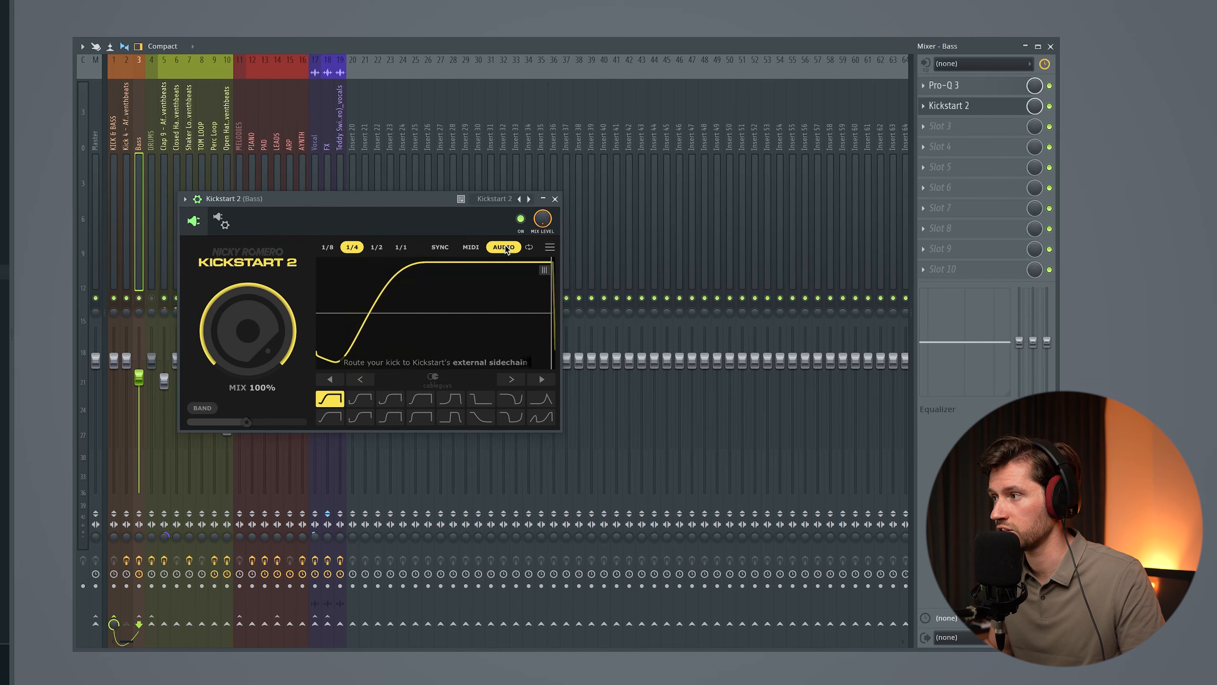
Enable band ducking in Kickstart 2 and lengthen the ducking using the second curve shape while the section plays
left_click(202, 408)
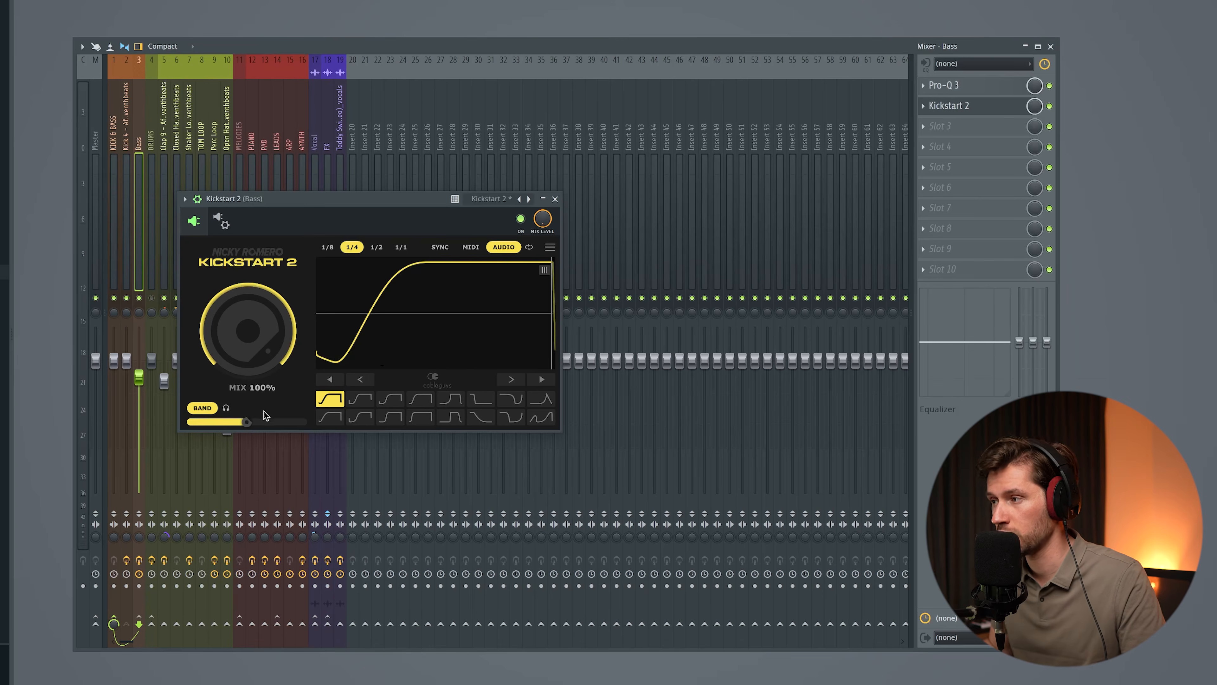
key("space")
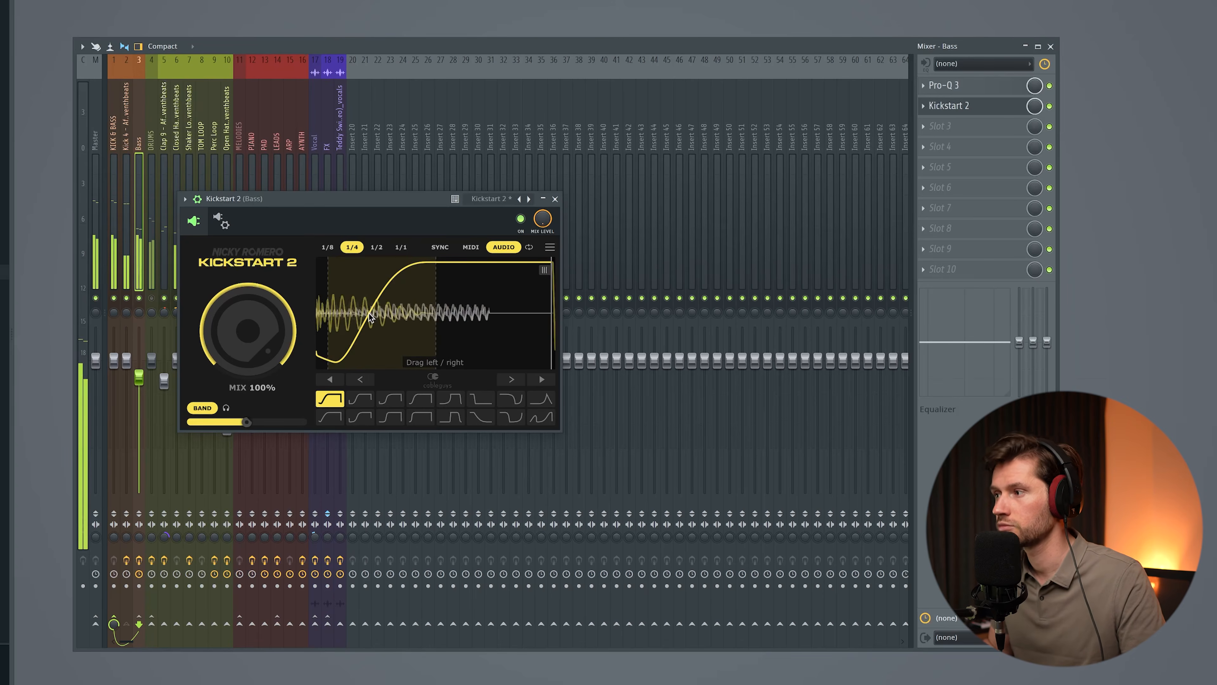
left_click_drag(370, 316, 395, 342)
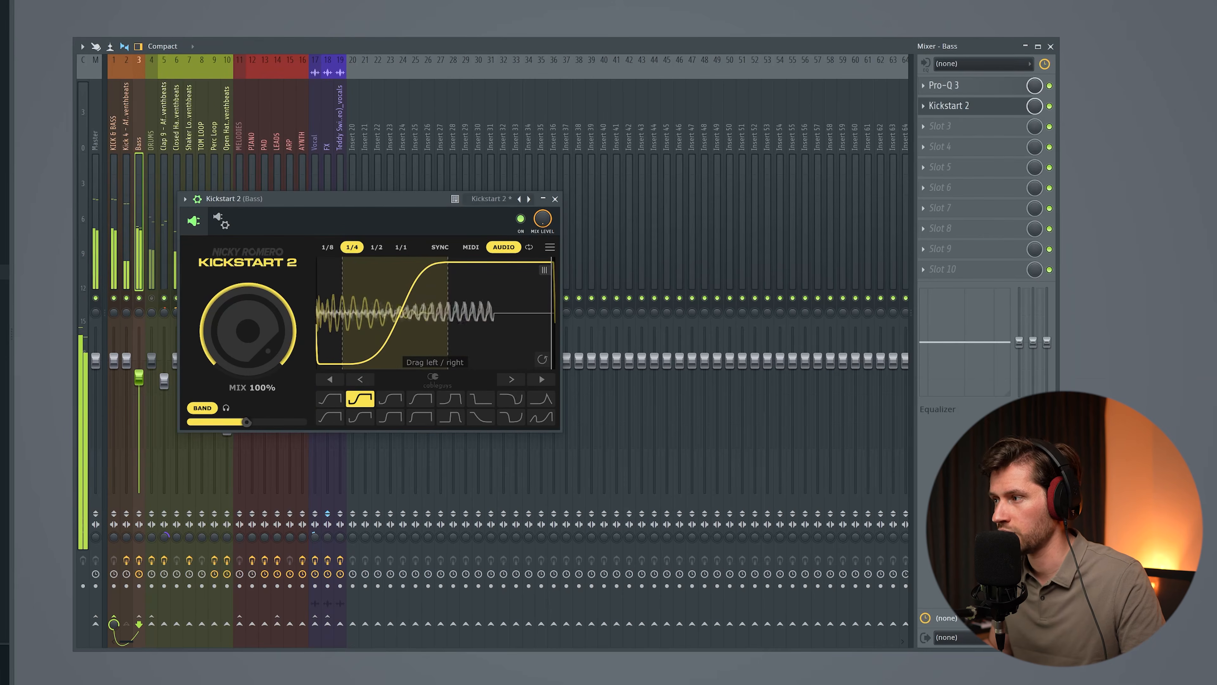
Compare ducking below 5.12 kHz and 605 Hz, return the band limit to mid-range and close Kickstart 2
left_click_drag(246, 422, 304, 422)
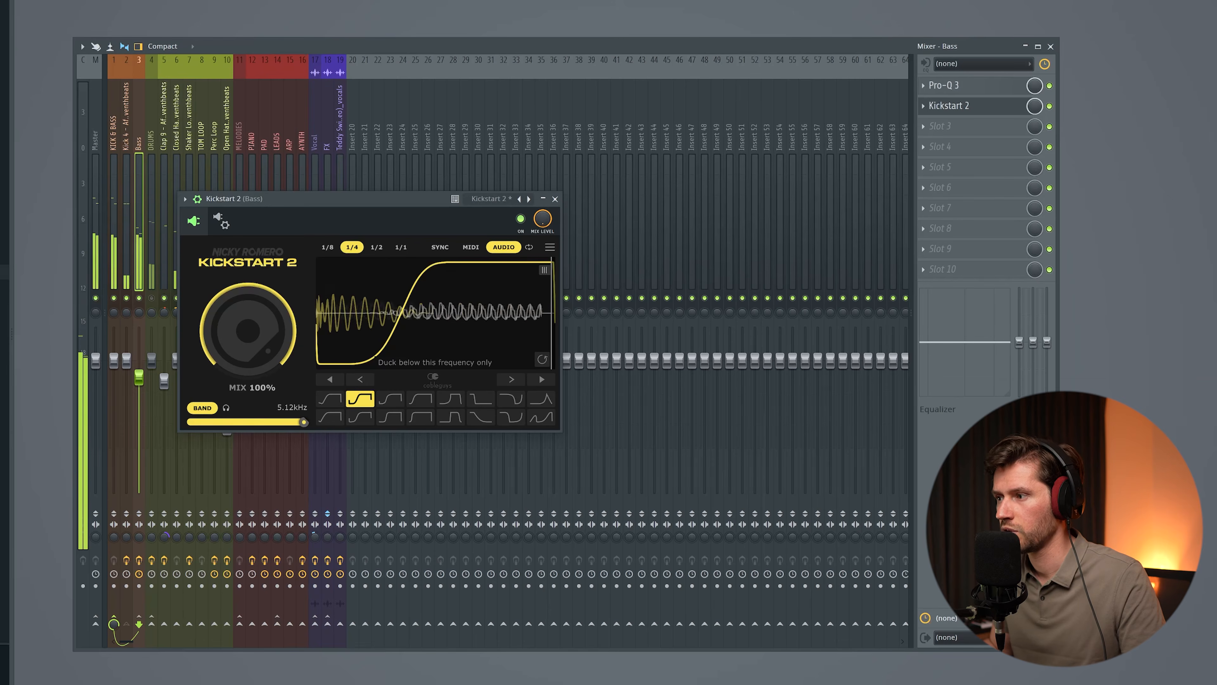
left_click_drag(304, 421, 262, 422)
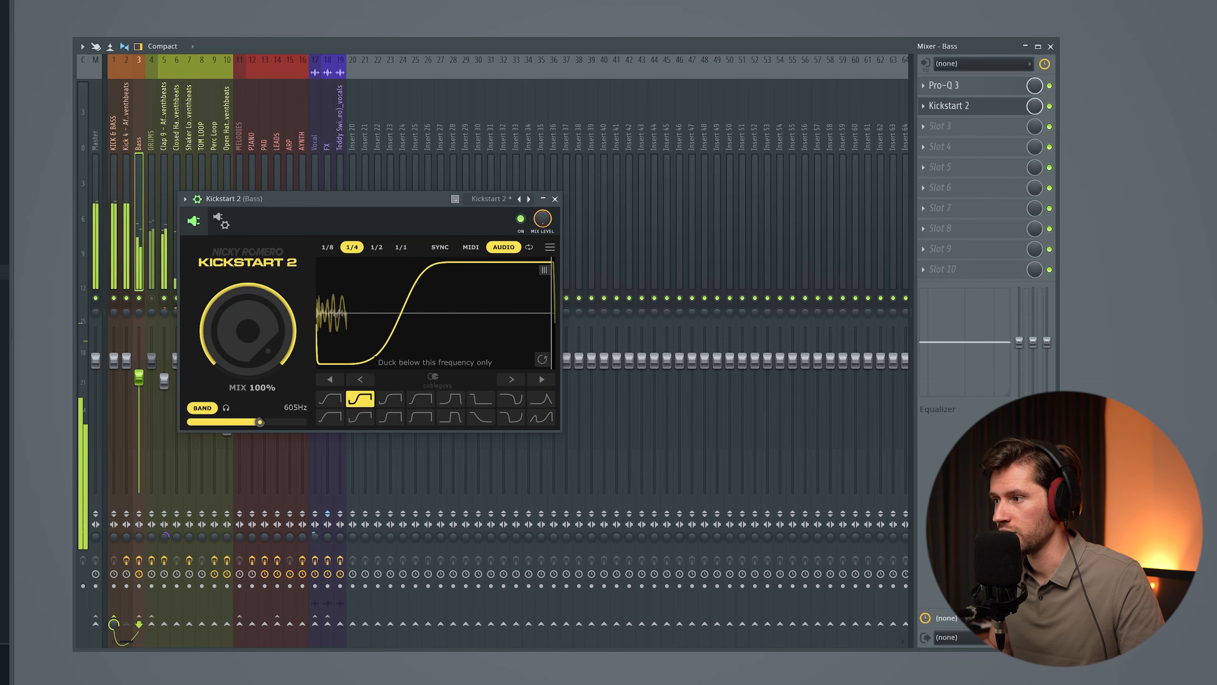
left_click_drag(252, 422, 246, 422)
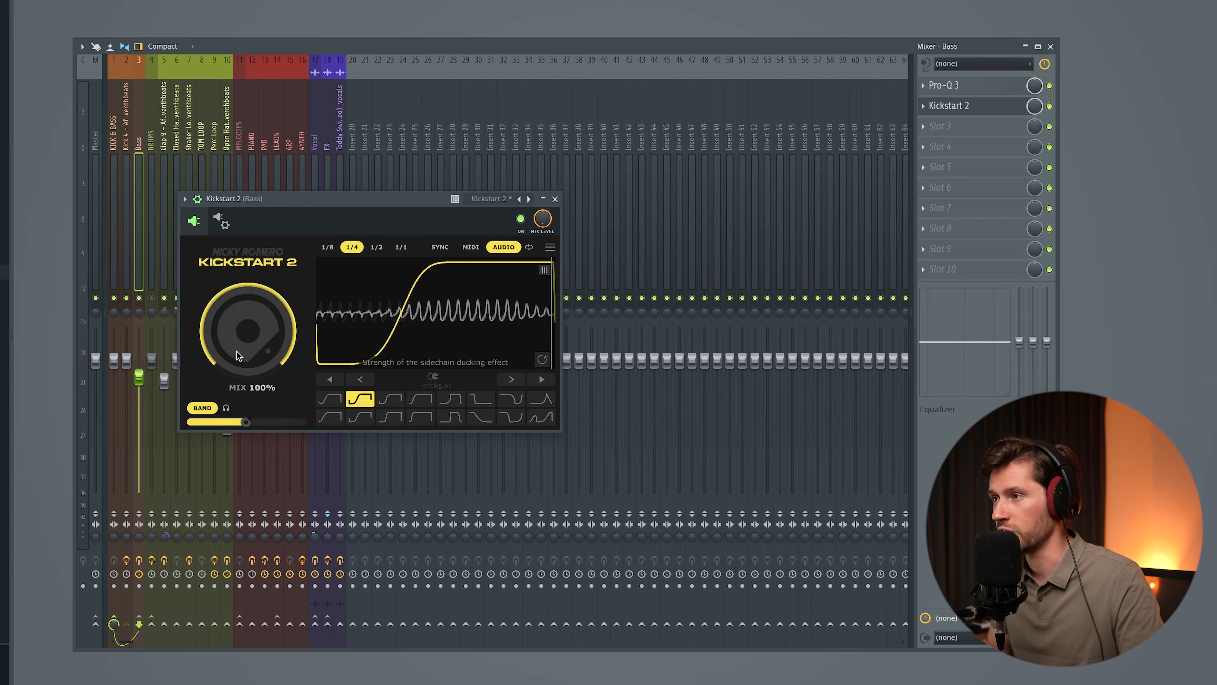
left_click(555, 198)
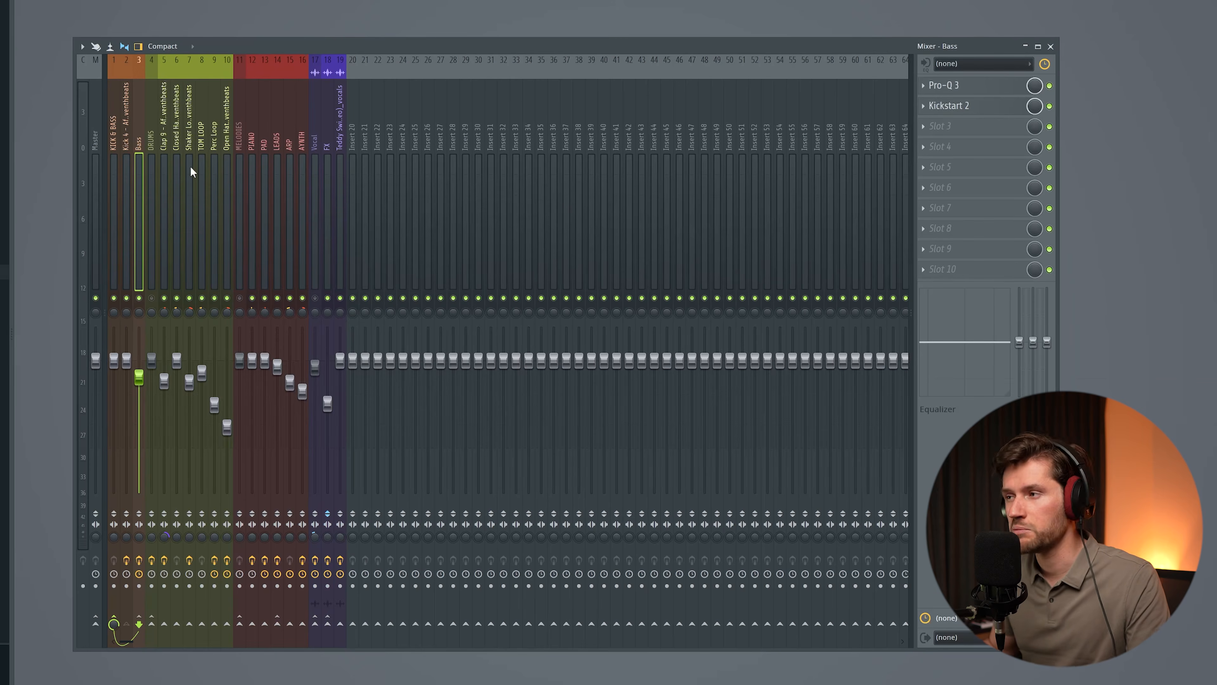
Load ShaperBox 3 on the KICK & BASS bus and play the section to view the combined waveform in its scope
left_click(117, 149)
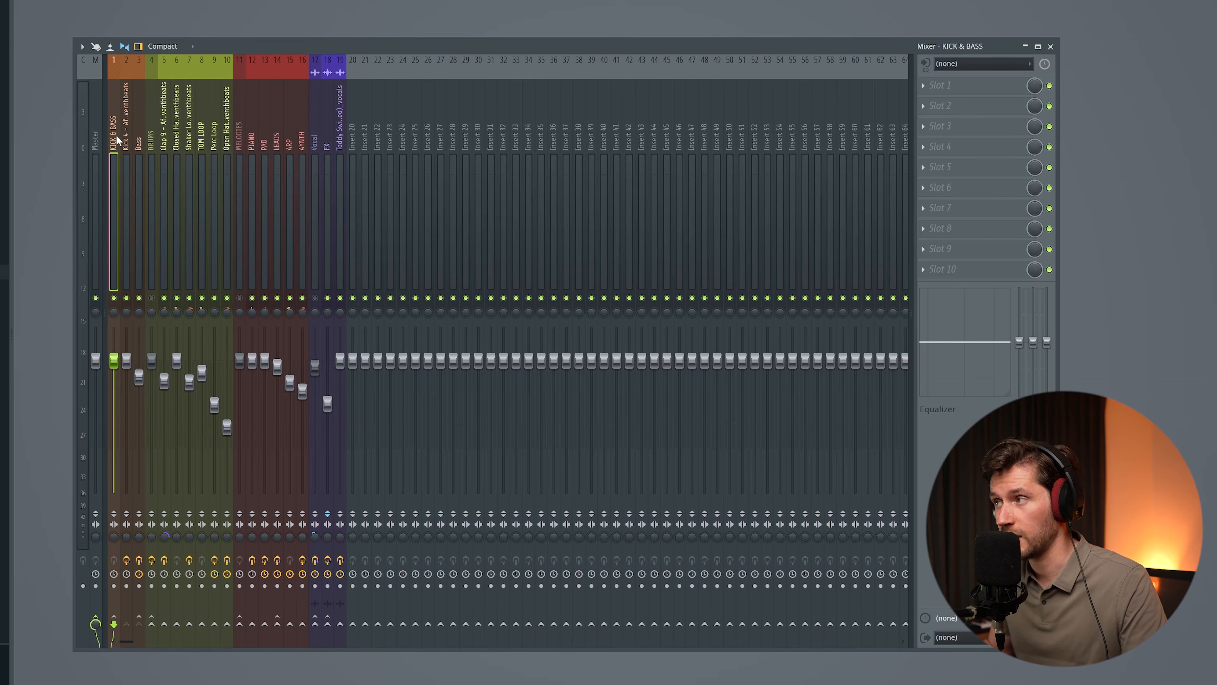
left_click(937, 88)
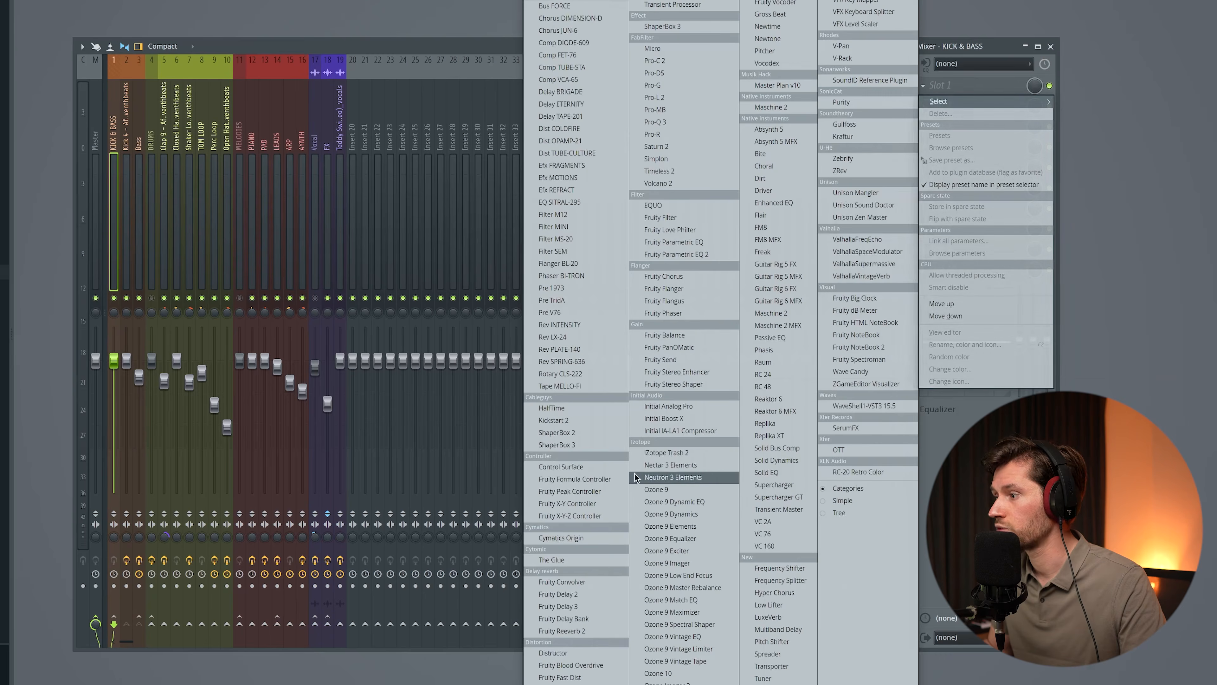
left_click(571, 444)
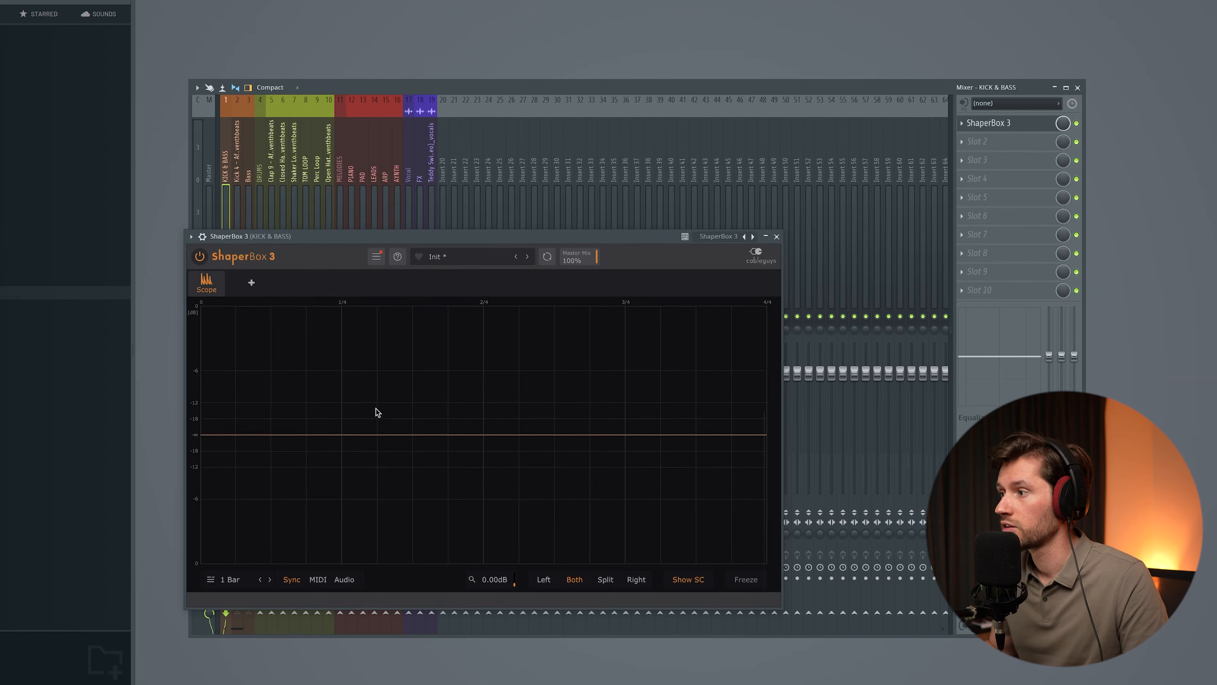
key("space")
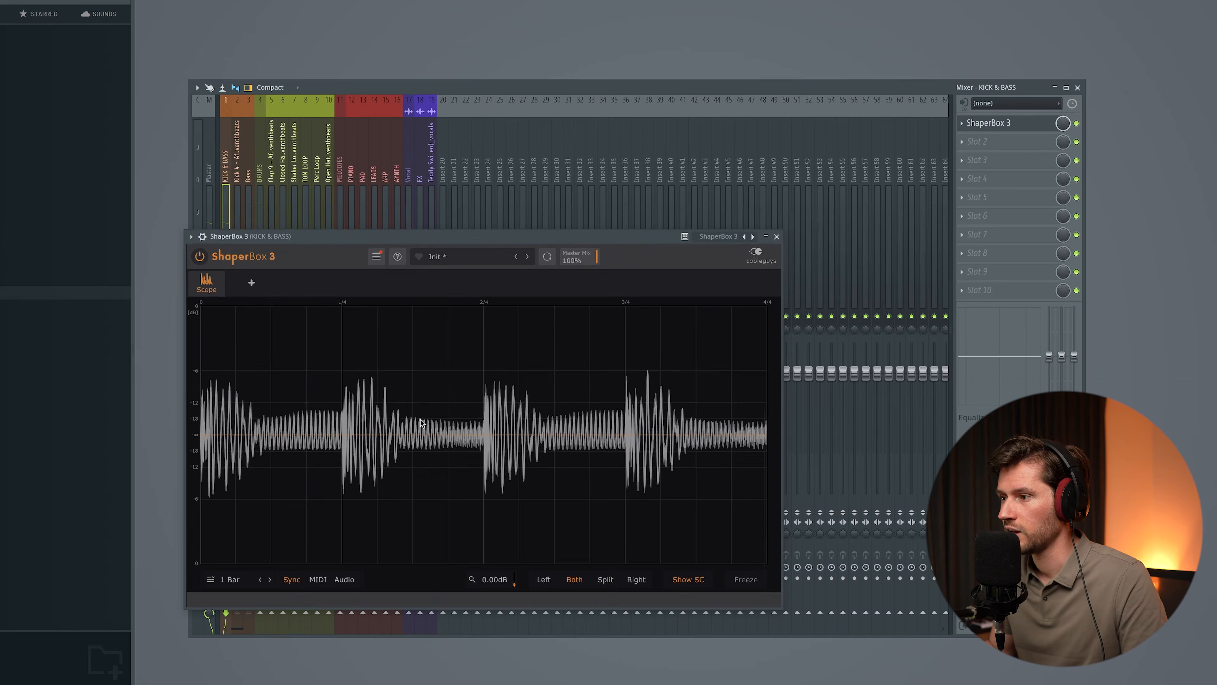
key("space")
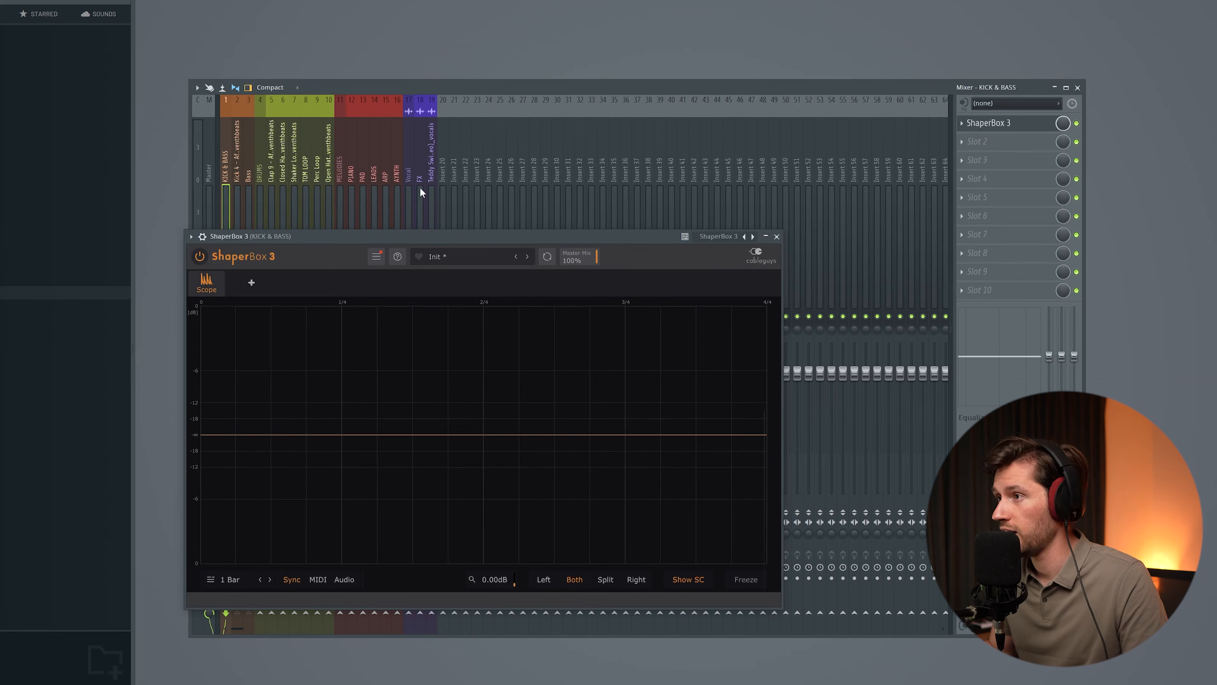
Compare the ShaperBox 3 waveform during playback with the Bass track muted and unmuted
left_click(250, 173)
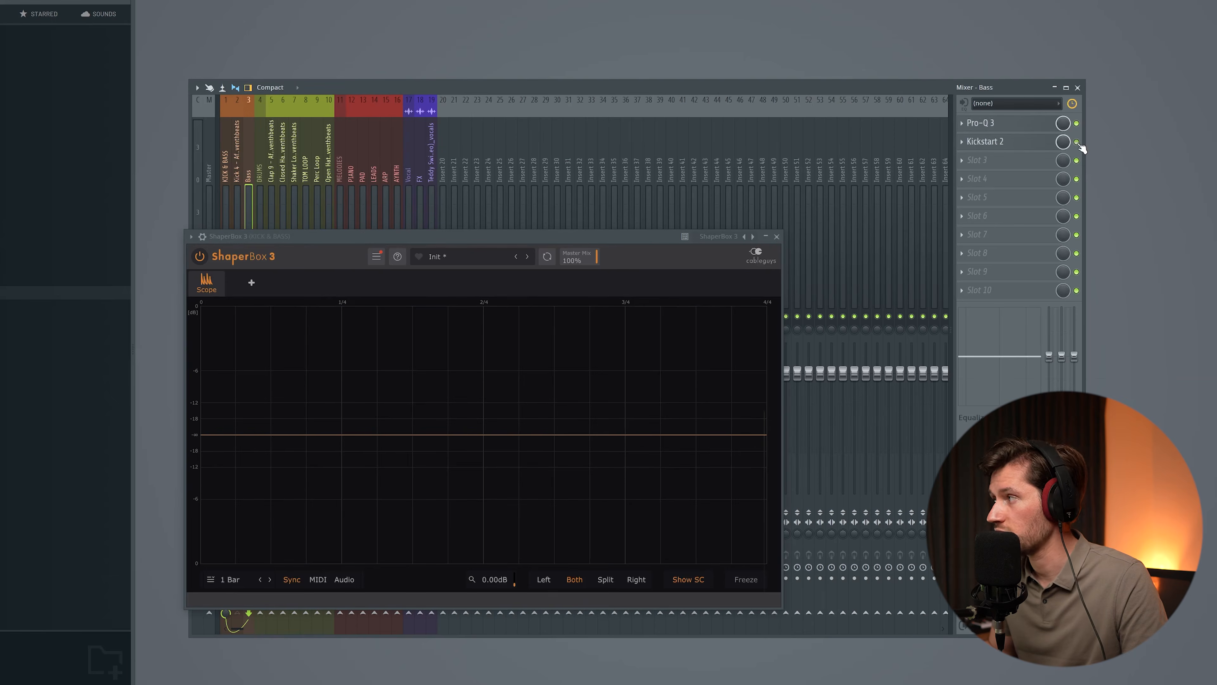
key("space")
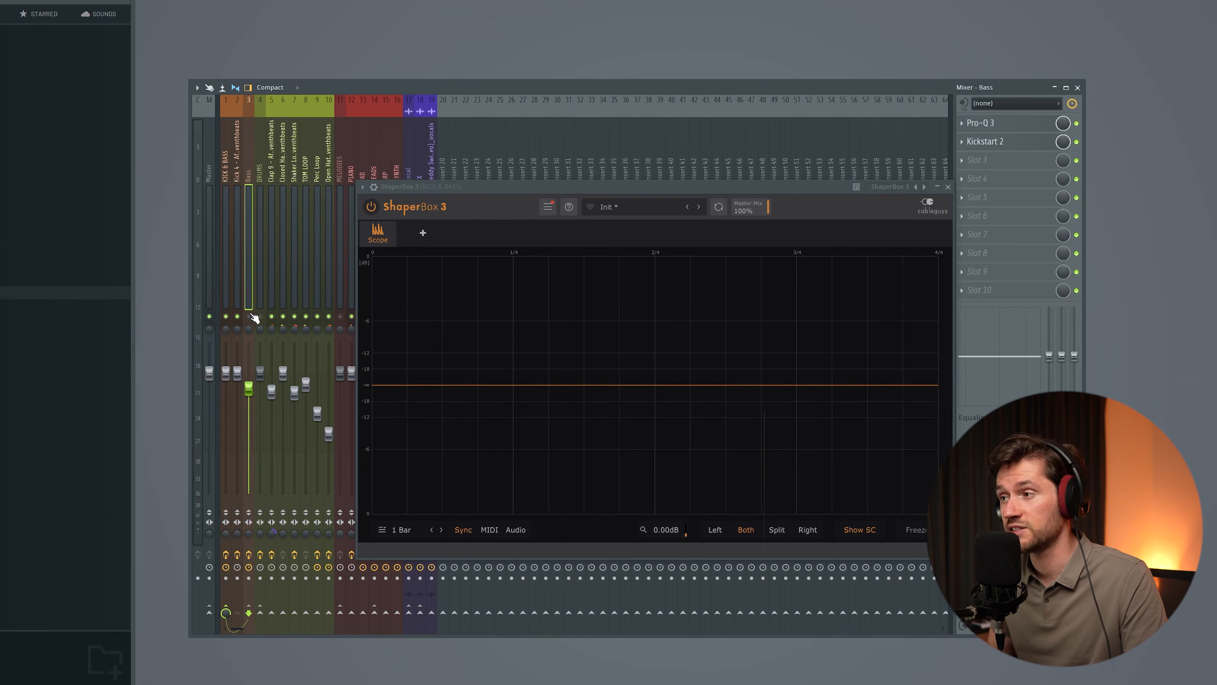
key("space")
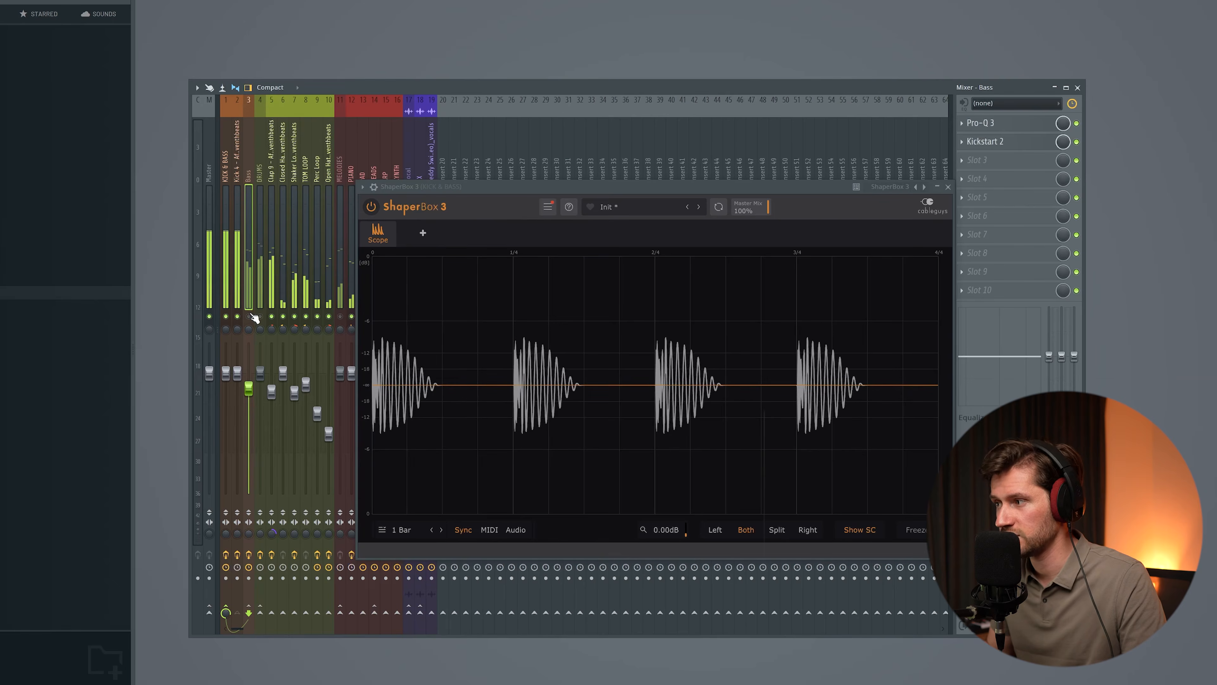
left_click(251, 316)
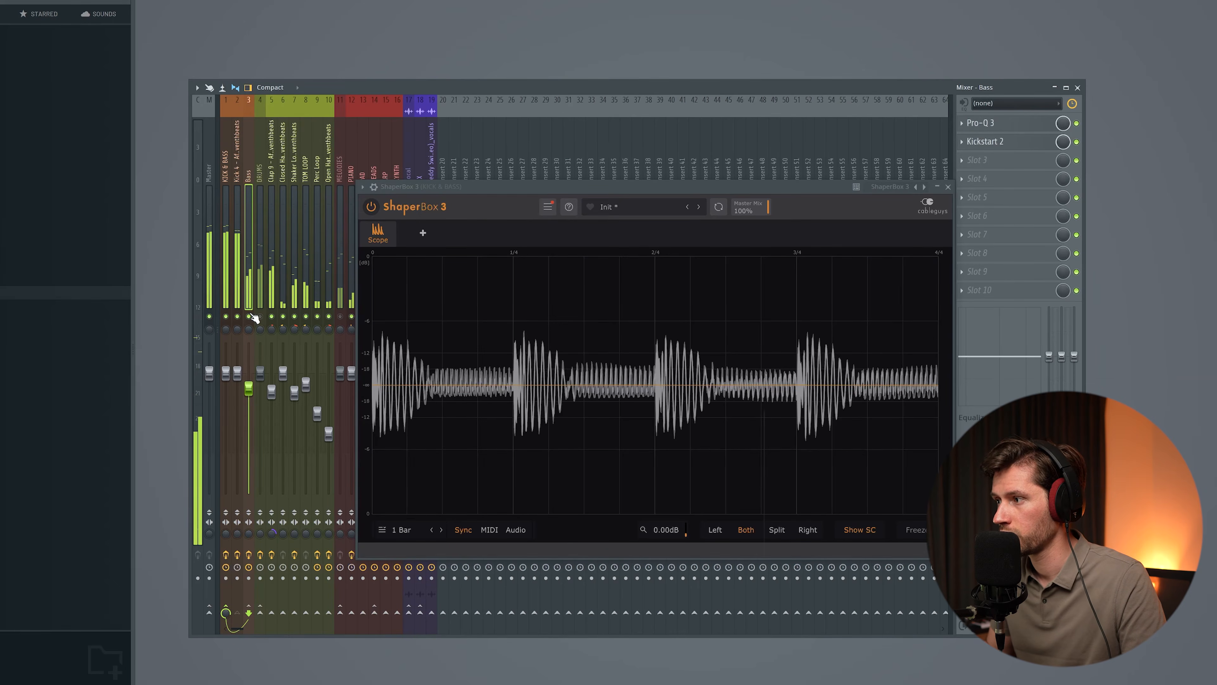
key("space")
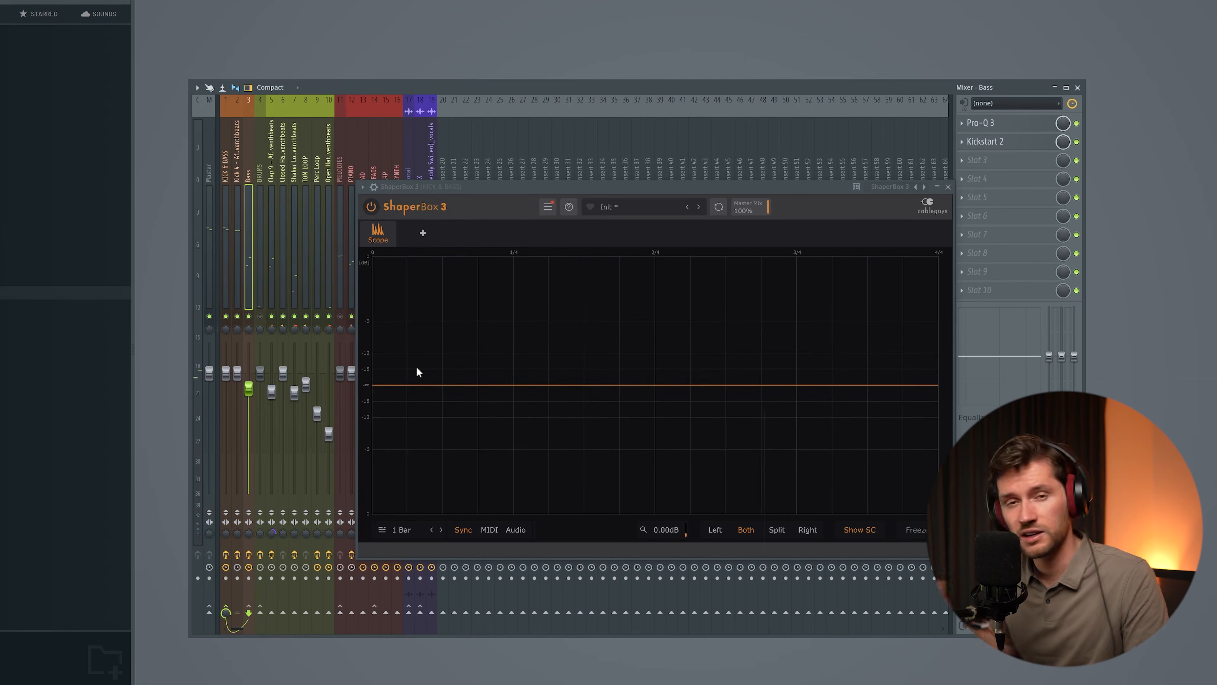
Fine-tune the band limit in the Bass track's Kickstart 2 while watching the combined waveform in ShaperBox 3
left_click(1003, 143)
left_click_drag(443, 222, 177, 288)
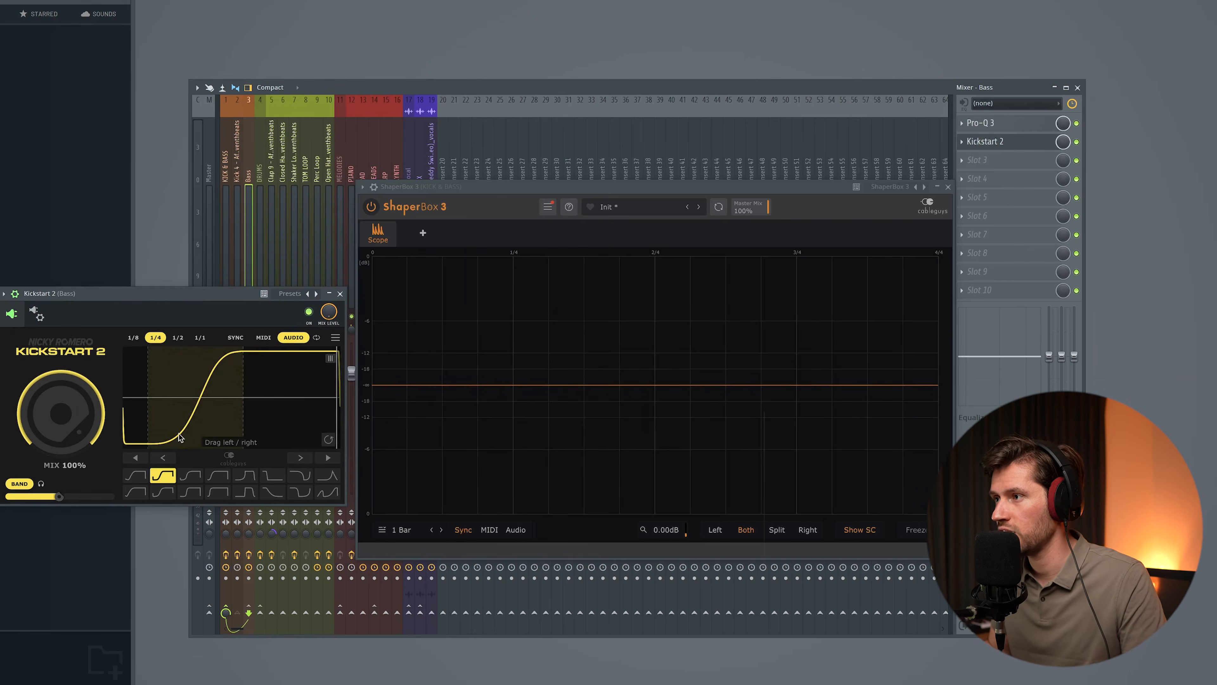
key("space")
left_click_drag(59, 497, 62, 496)
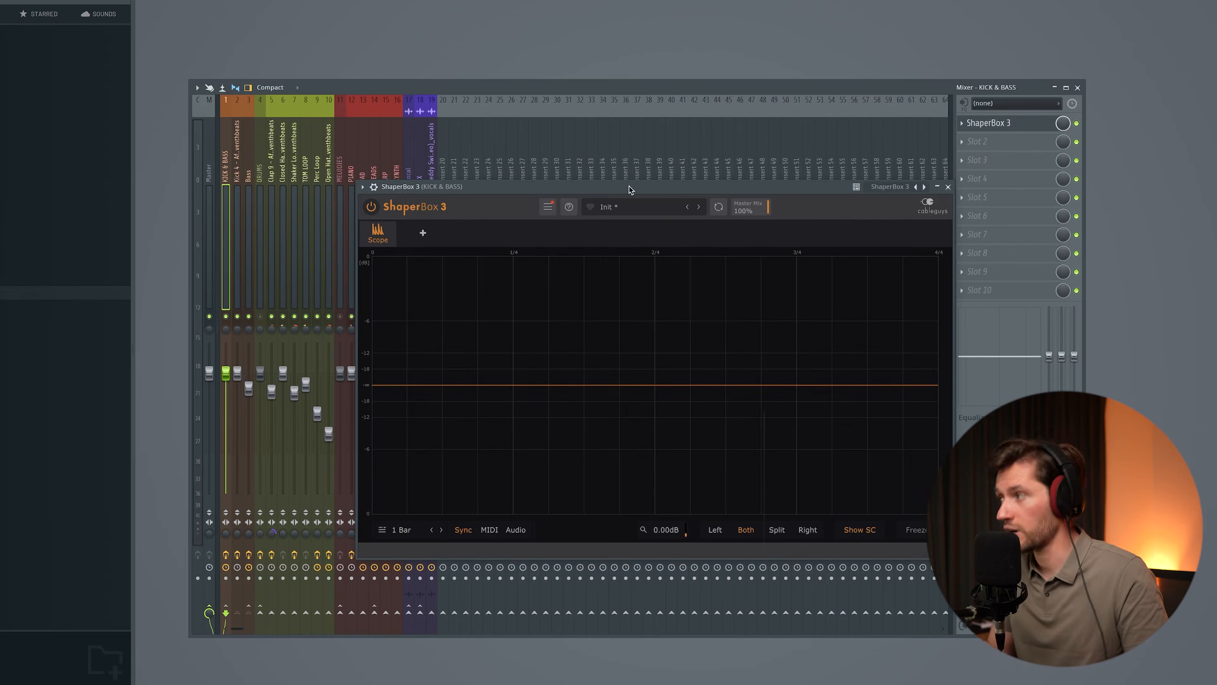
Load Kraftur ahead of ShaperBox 3 on the KICK & BASS bus and set its blend to 100% Multi
left_click(947, 186)
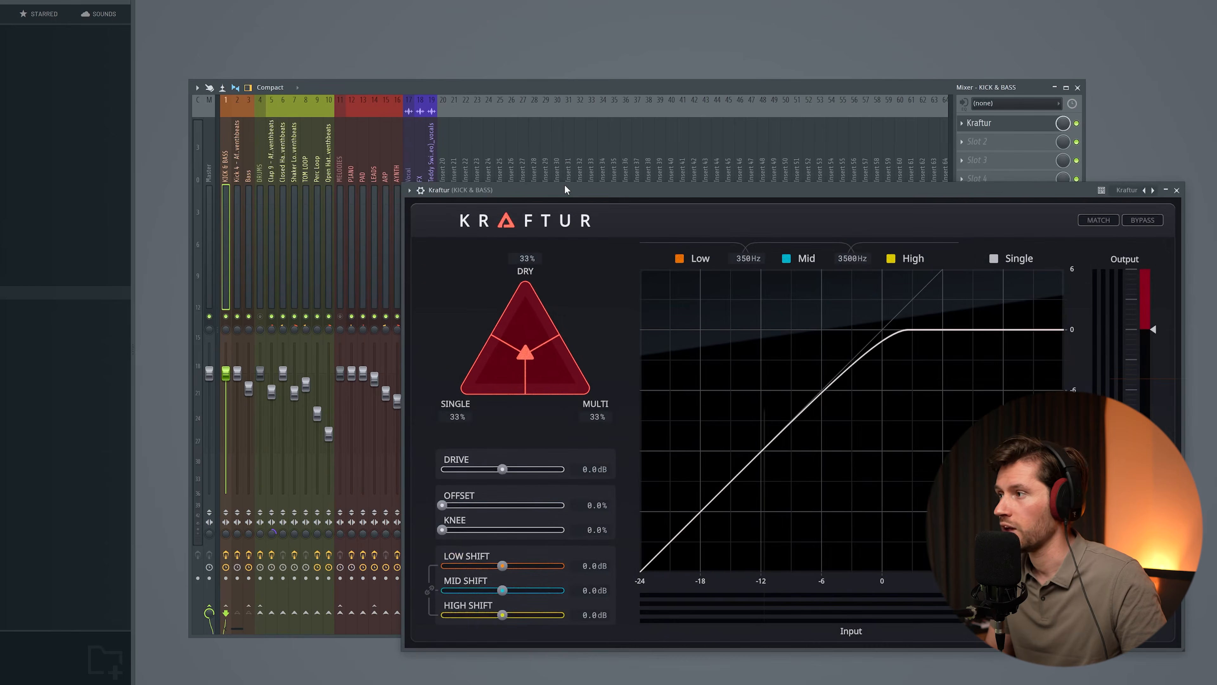
left_click_drag(564, 189, 322, 130)
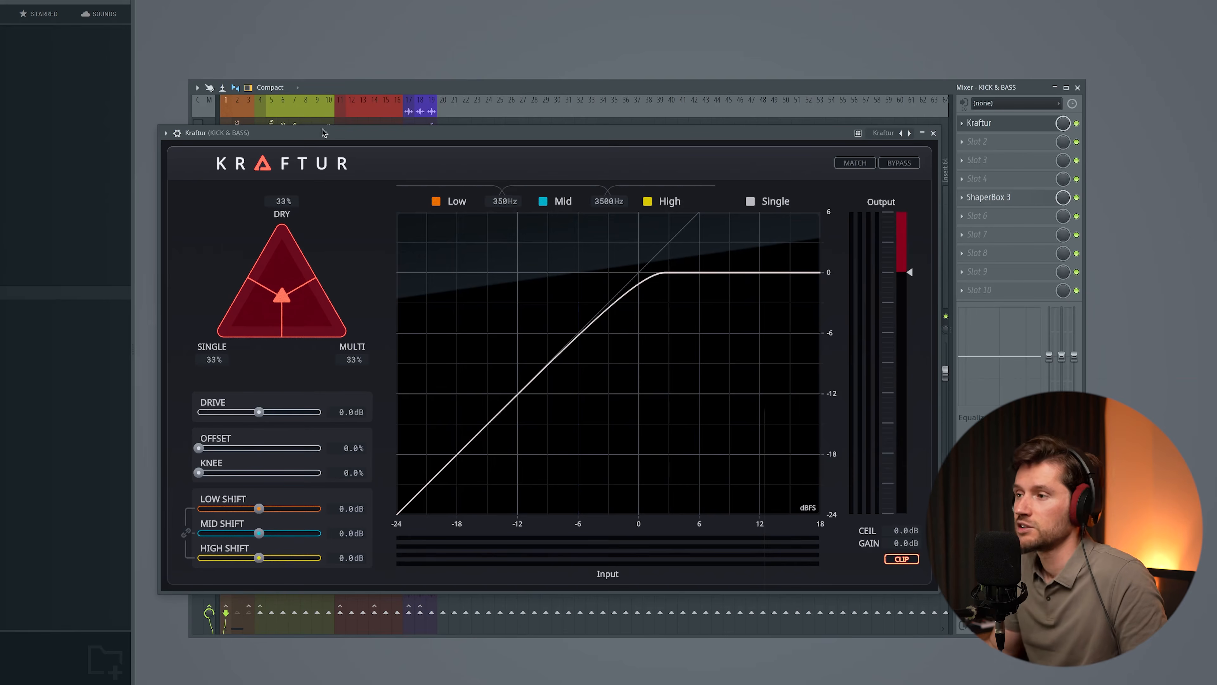
left_click_drag(283, 298, 333, 364)
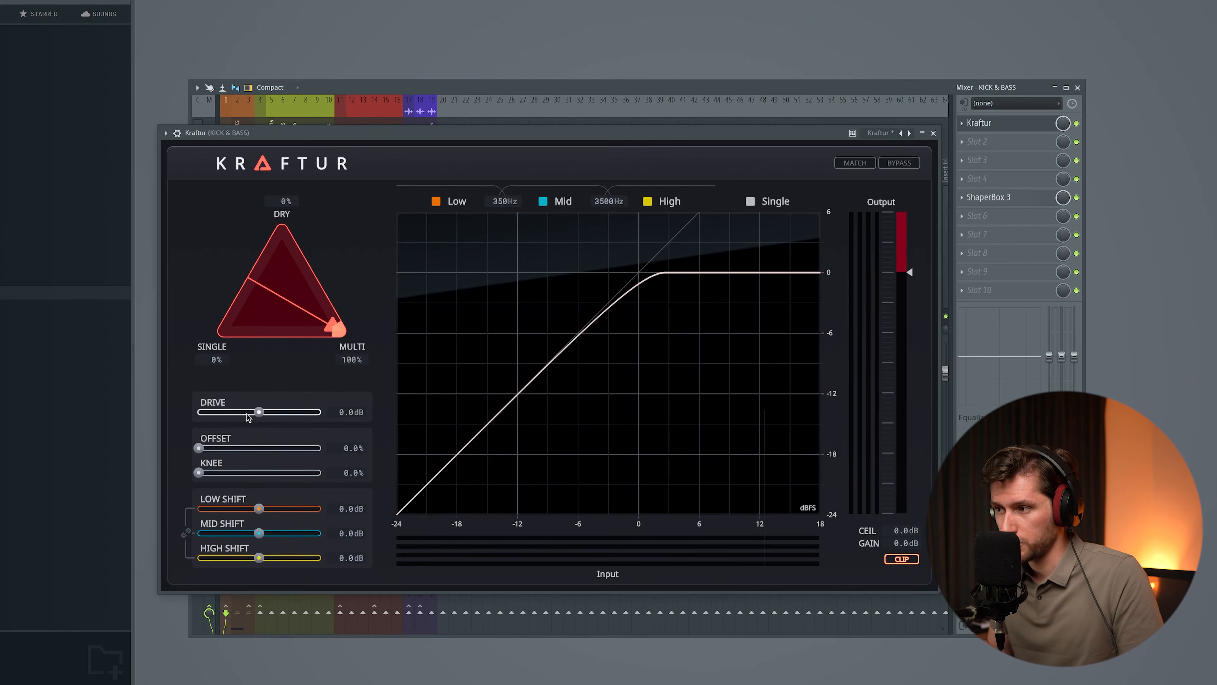
Try a 50.6% offset in Kraftur and reset the offset to 0%
double_click(281, 412)
left_click_drag(198, 448, 258, 451)
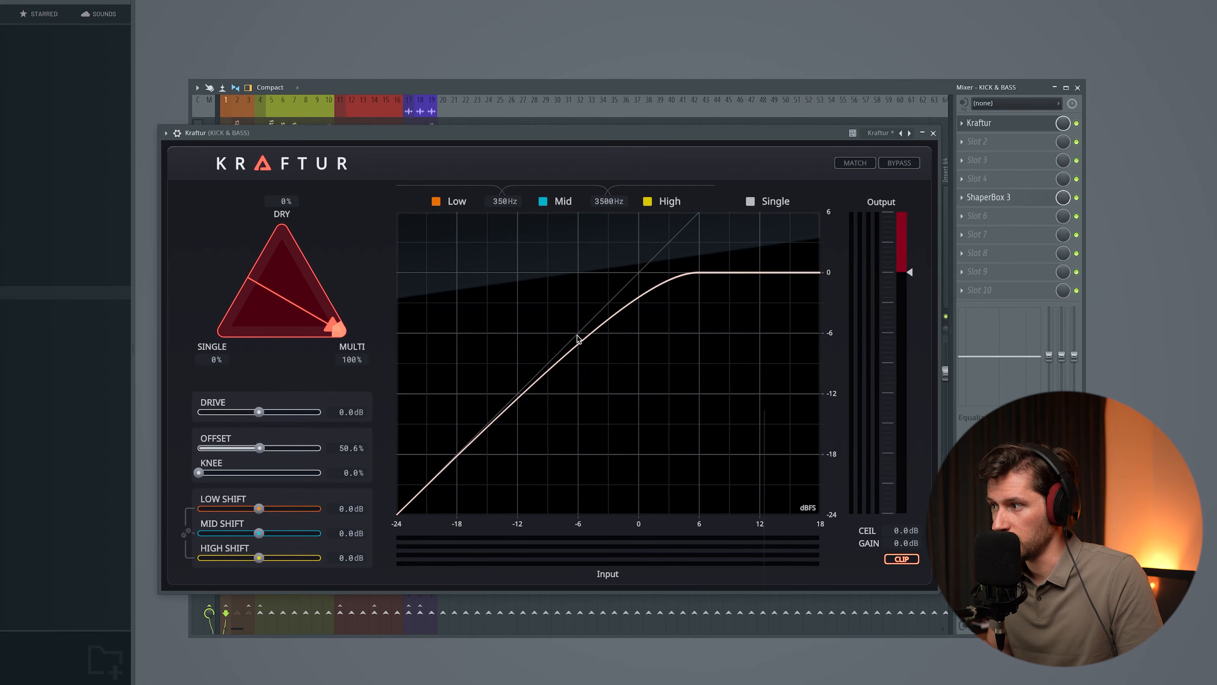
double_click(261, 452)
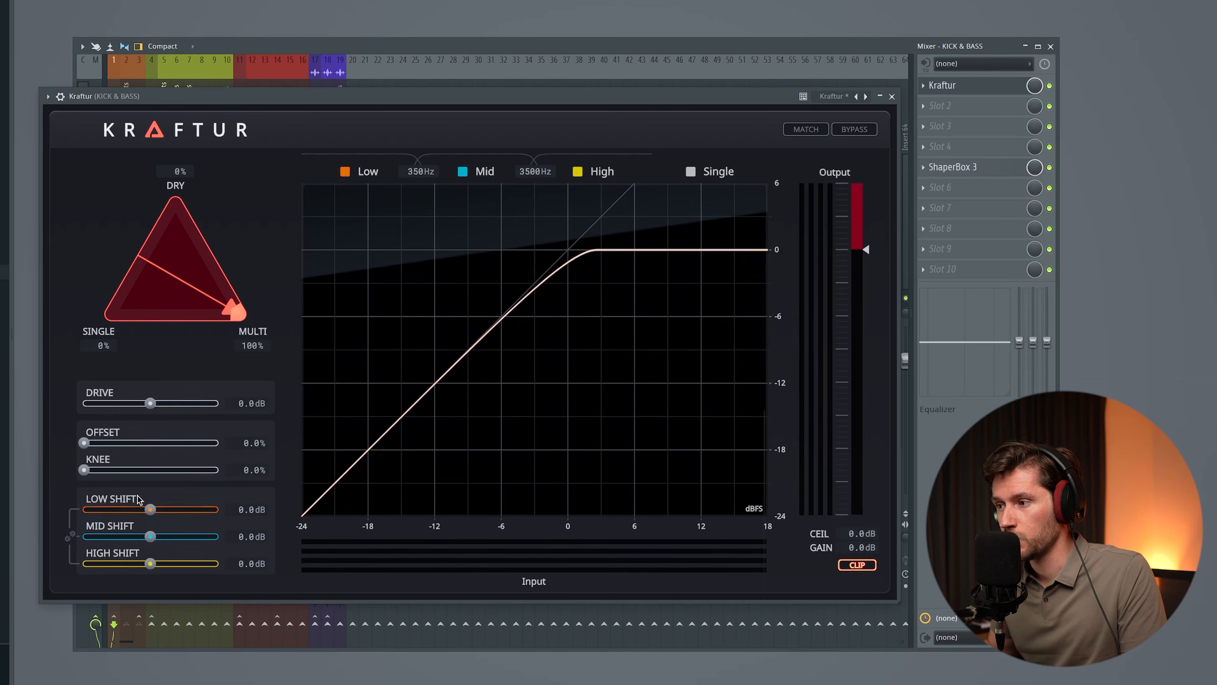
Try linking Kraftur's low, mid and high shift controls and unlink them again
left_click_drag(151, 512, 150, 565)
left_click(71, 536)
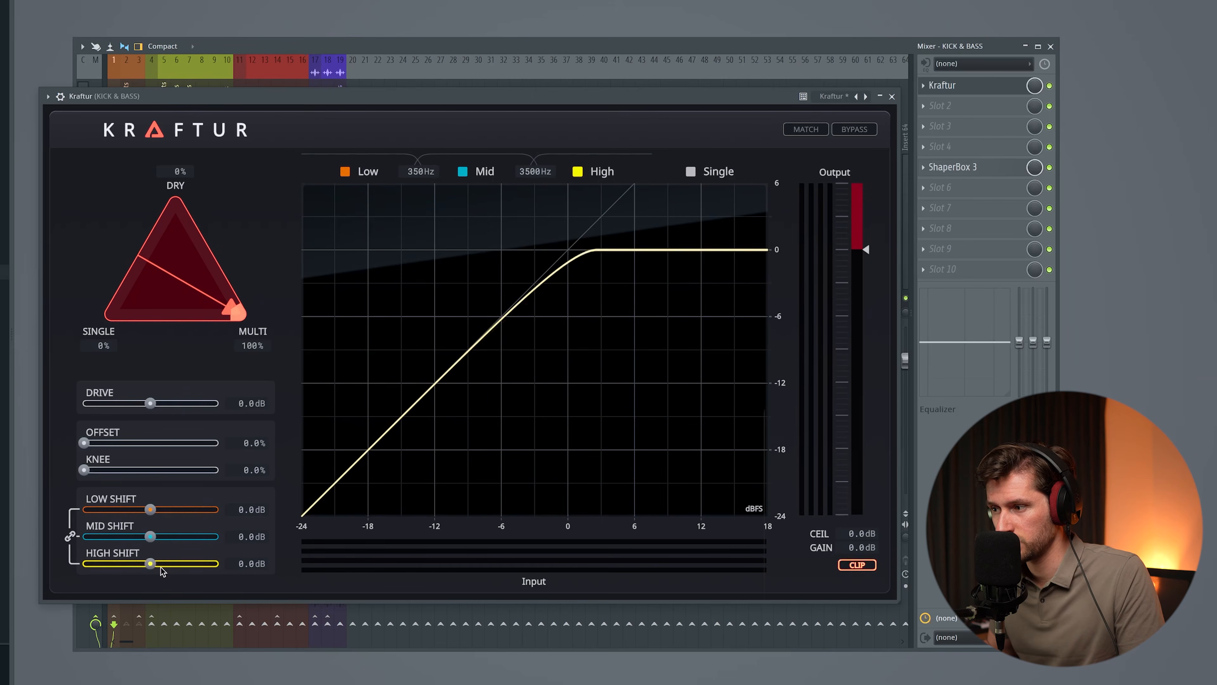
left_click(70, 537)
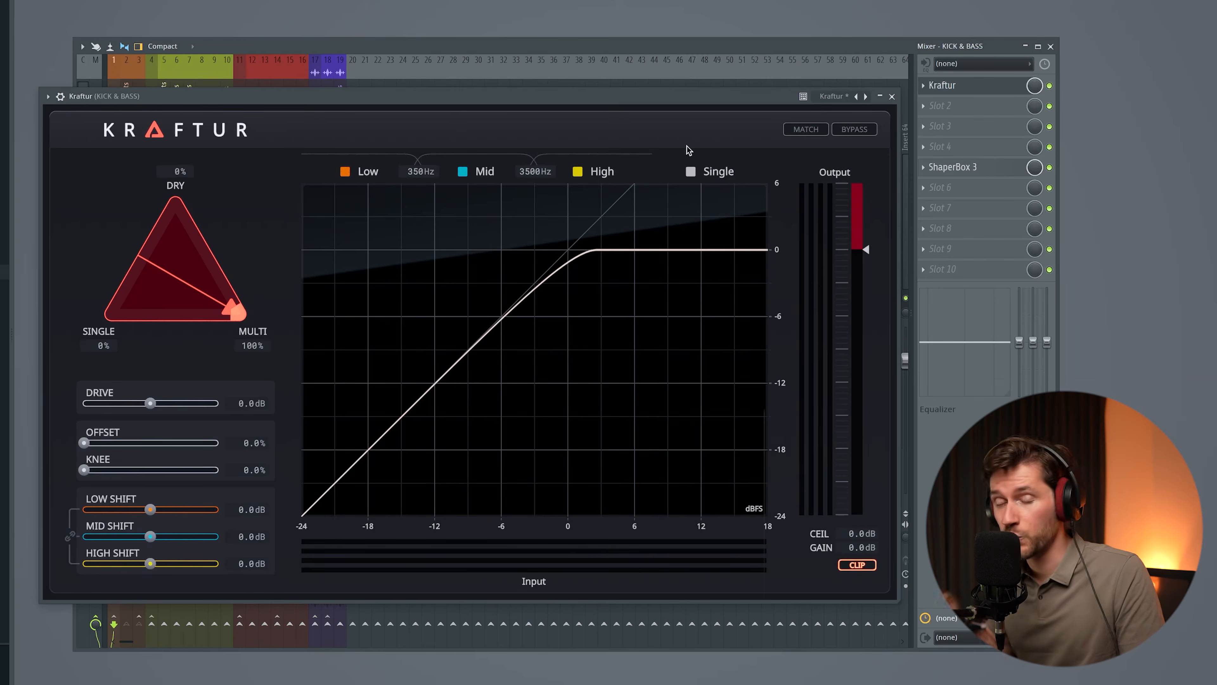
Turn on level matching in the KICK & BASS bus's Kraftur and set its drive to 8.8 dB during playback
left_click(801, 129)
key("space")
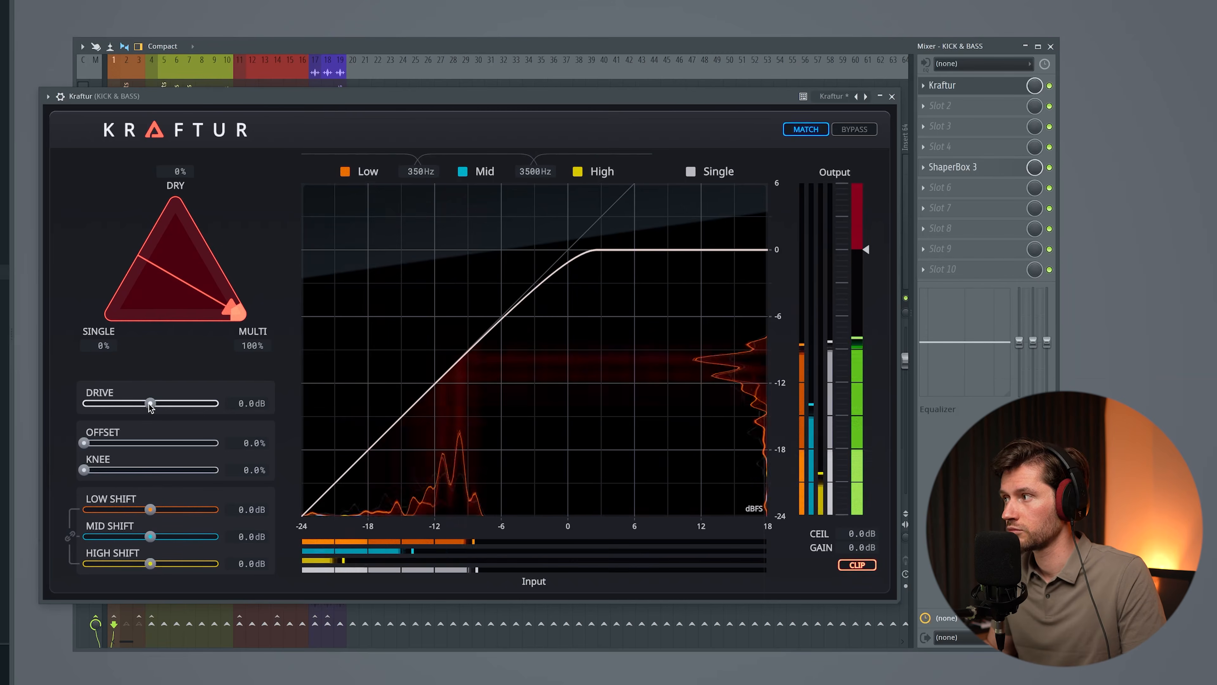
left_click_drag(150, 403, 174, 419)
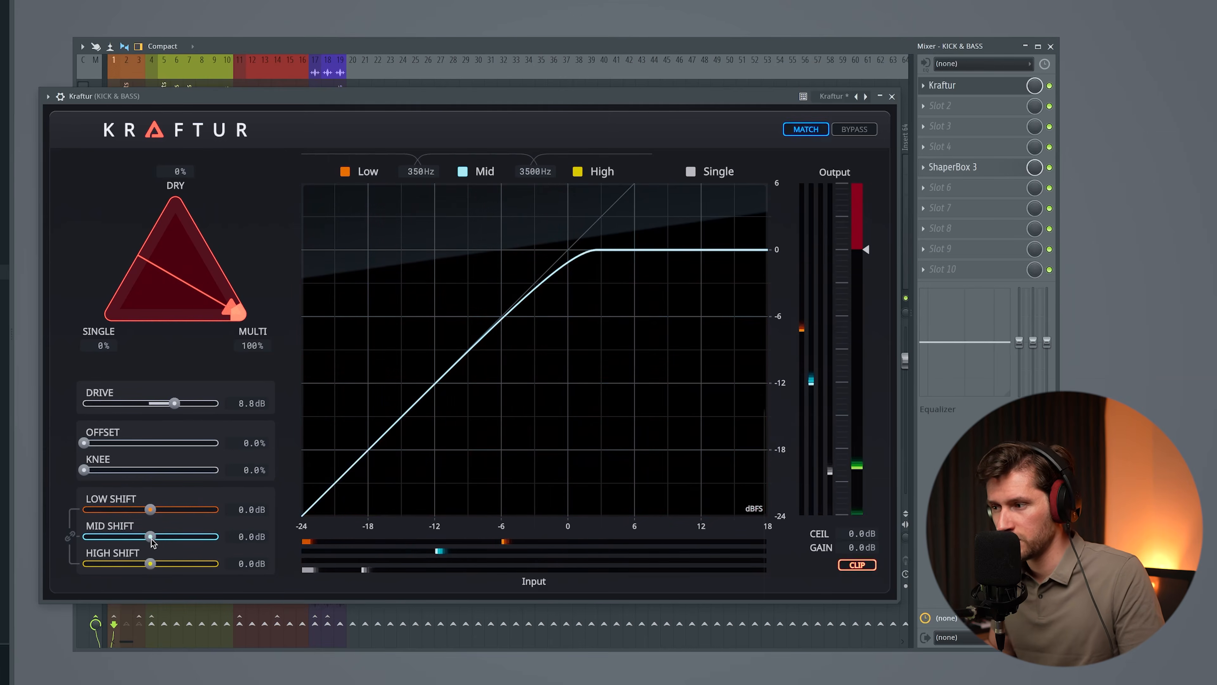
Try a -6.0 dB high shift in Kraftur and reset the high shift to 0 dB
left_click_drag(151, 539, 9, 557)
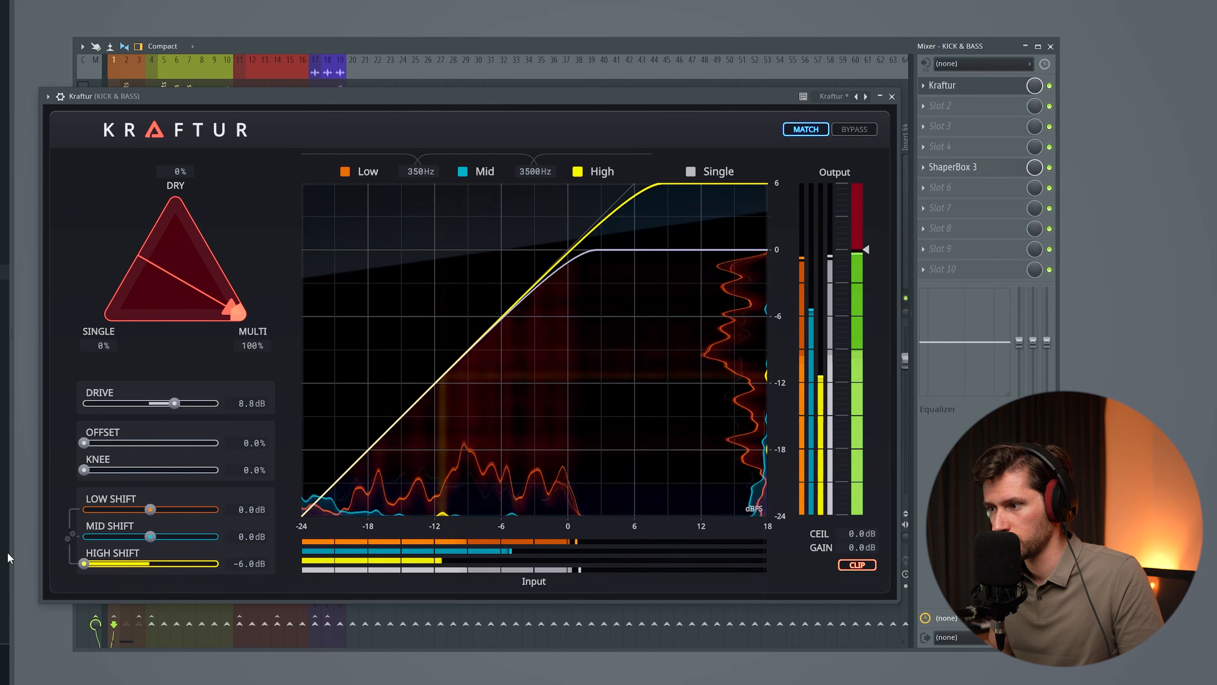
double_click(84, 563)
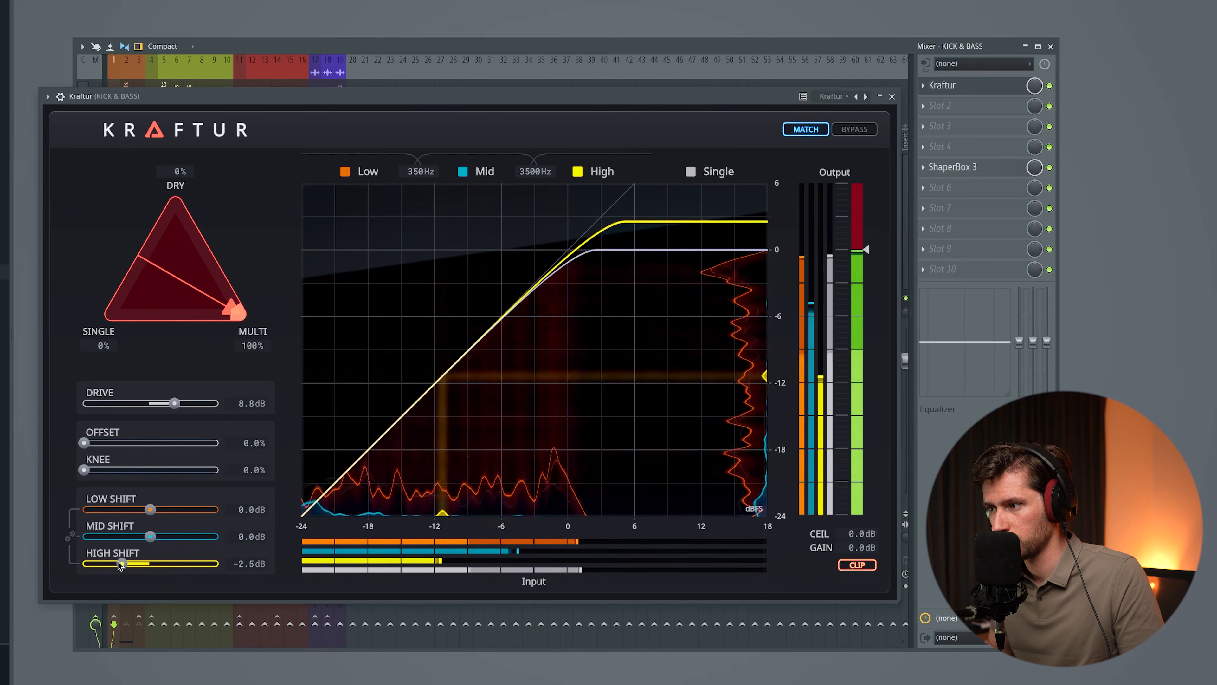
left_click_drag(84, 442, 58, 461)
Try a 10.0 dB low shift in Kraftur, settle it at 1.2 dB and set the mid shift to 6.4 dB
left_click_drag(150, 509, 182, 510)
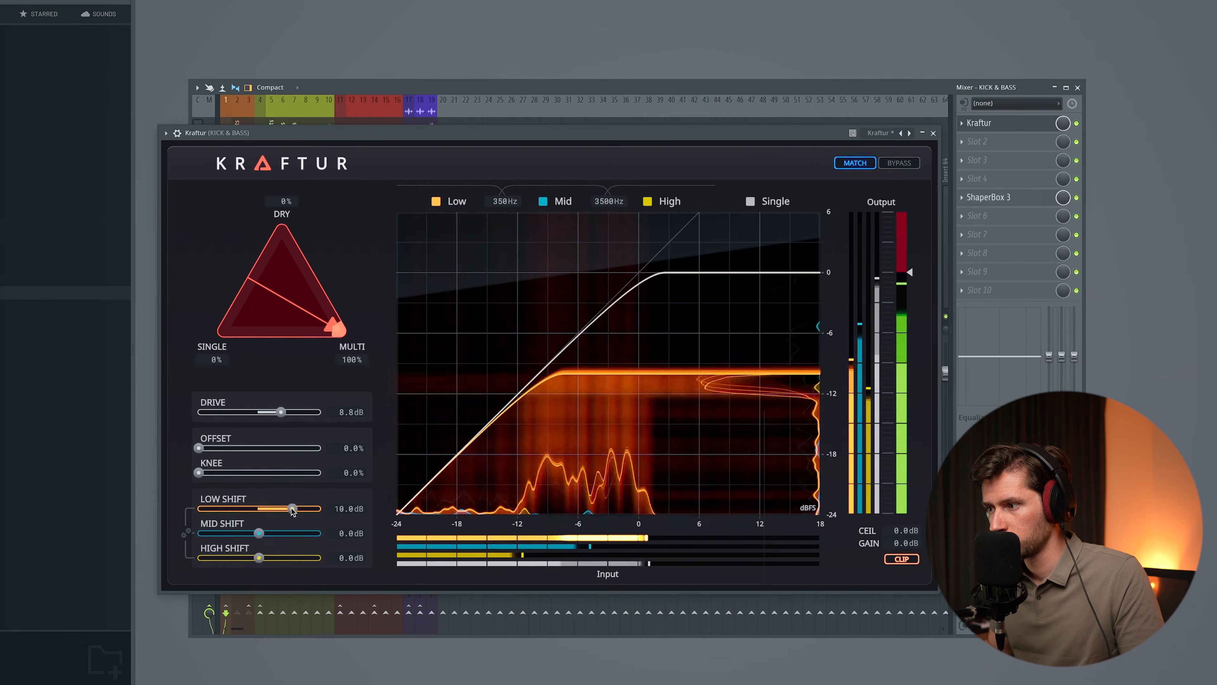
left_click_drag(292, 511, 280, 540)
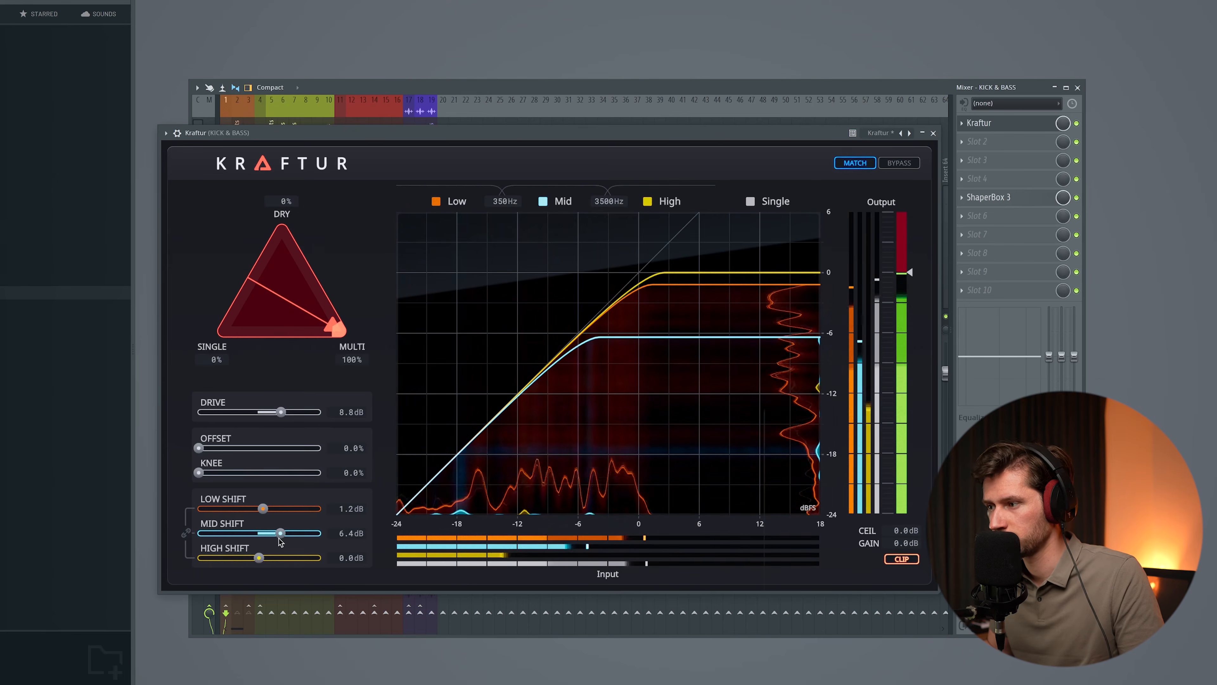
Place the KICK & BASS bus's ShaperBox 3 scope beside Kraftur and compare the waveform with Kraftur bypassed and active
left_click(1009, 198)
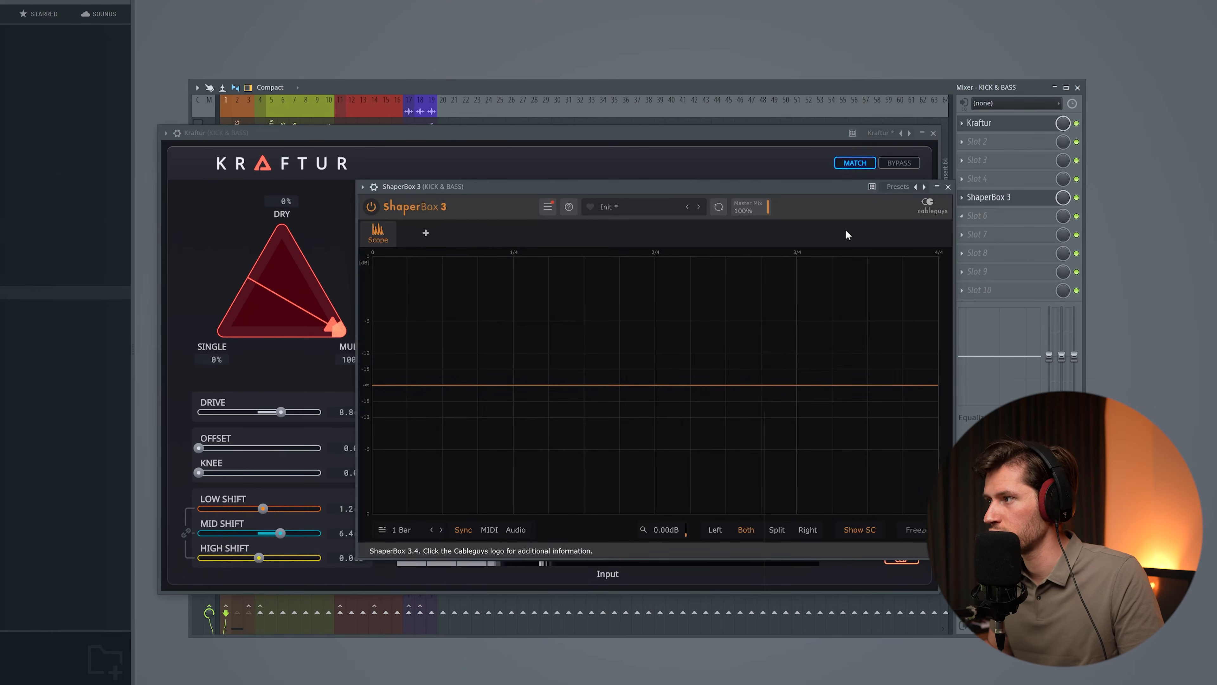
left_click_drag(648, 192, 802, 76)
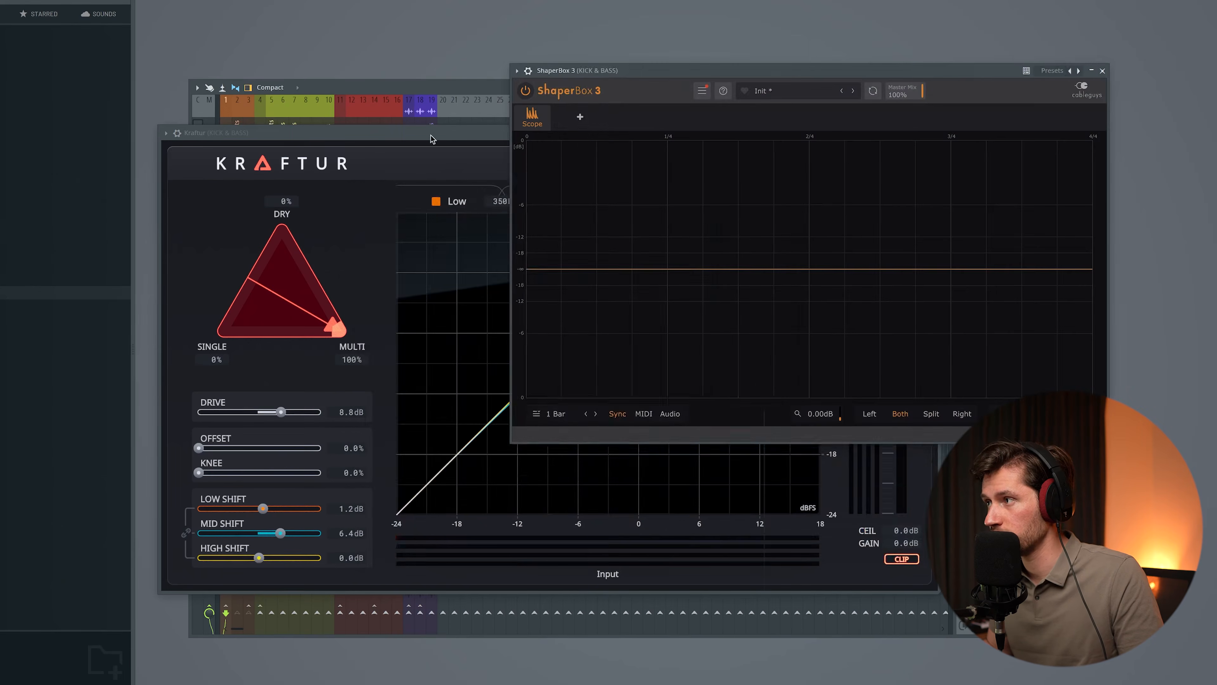
left_click_drag(430, 139, 257, 198)
left_click(1125, 266)
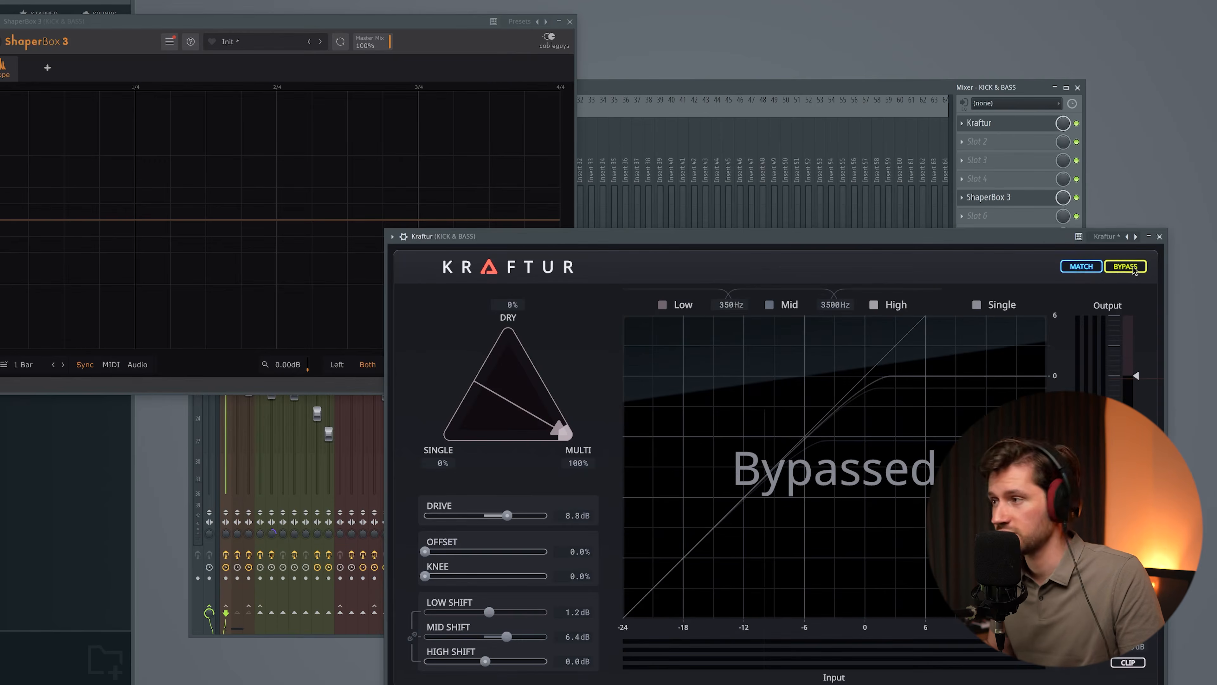
key("space")
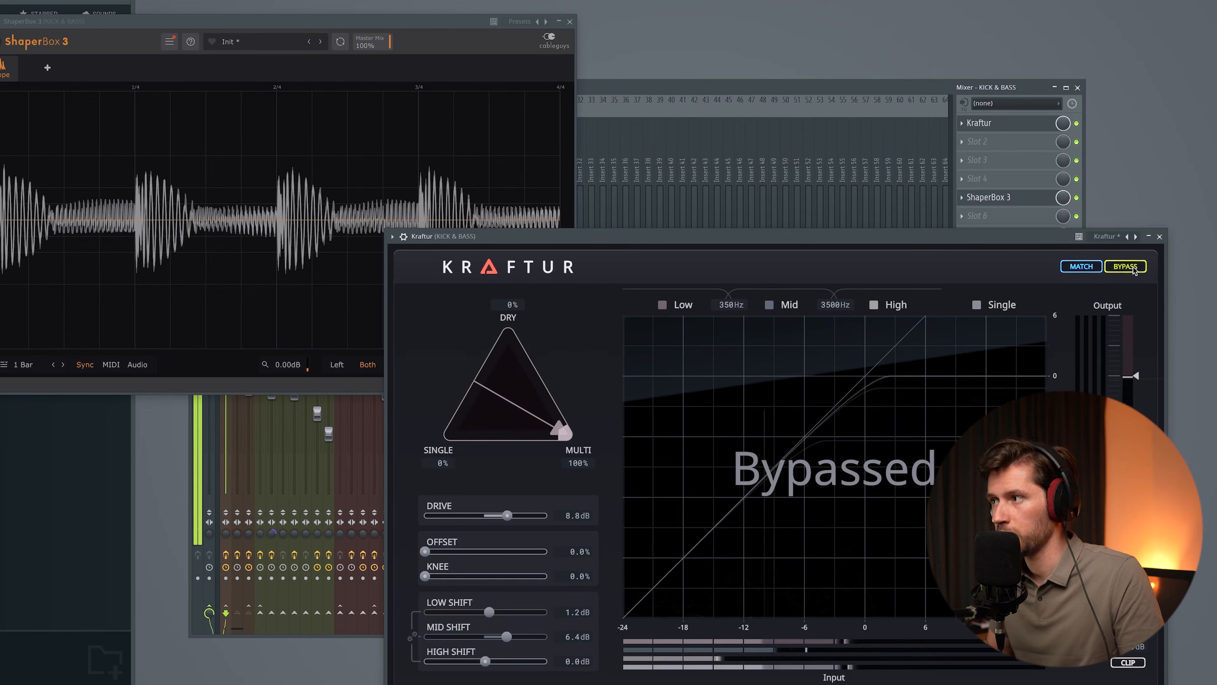
left_click(1133, 269)
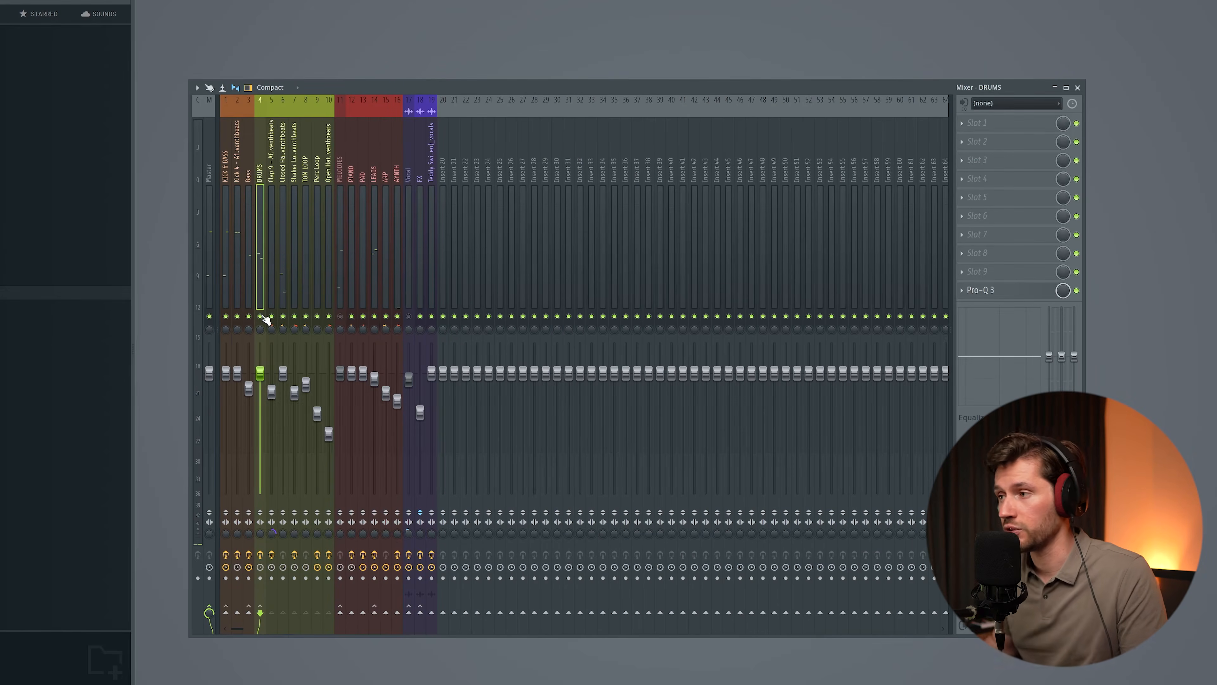
Load Pro-Q 3 in the first effect slot of the DRUMS bus and bring its window fully into view
left_click(985, 121)
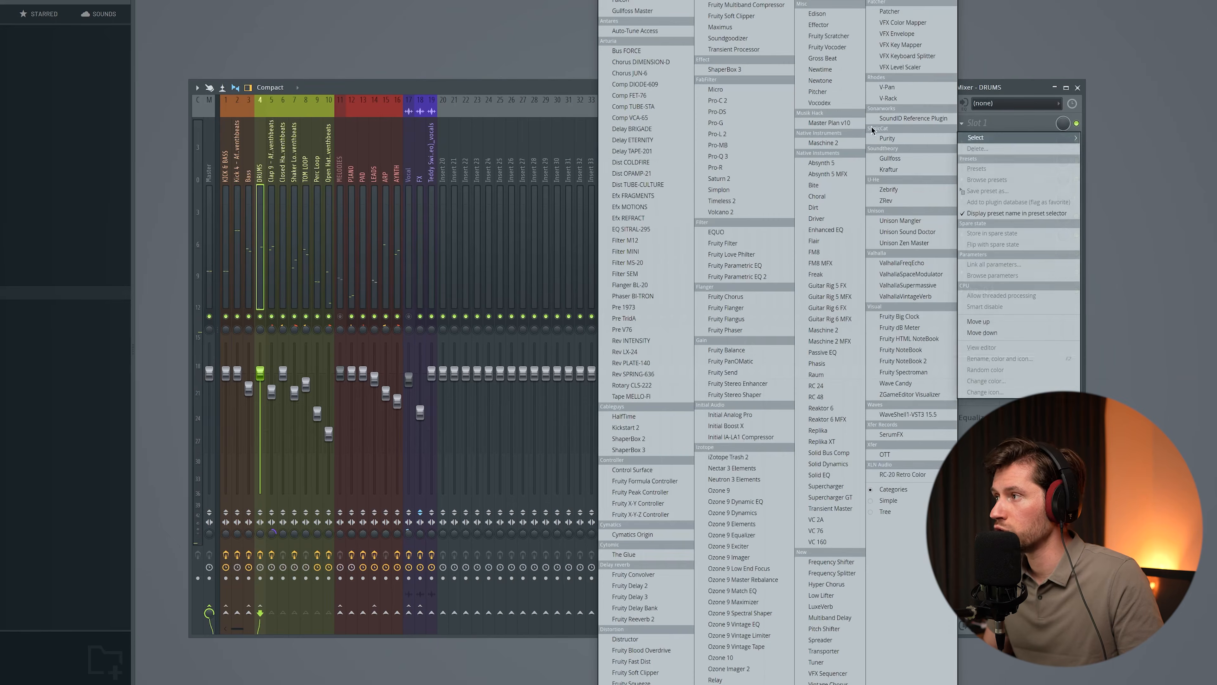
left_click(732, 156)
left_click_drag(53, 25, 383, 238)
Add a 12 dB/oct low cut at about 48 Hz in the DRUMS bus's new Pro-Q 3 and check it during playback
left_click(268, 354)
right_click(268, 353)
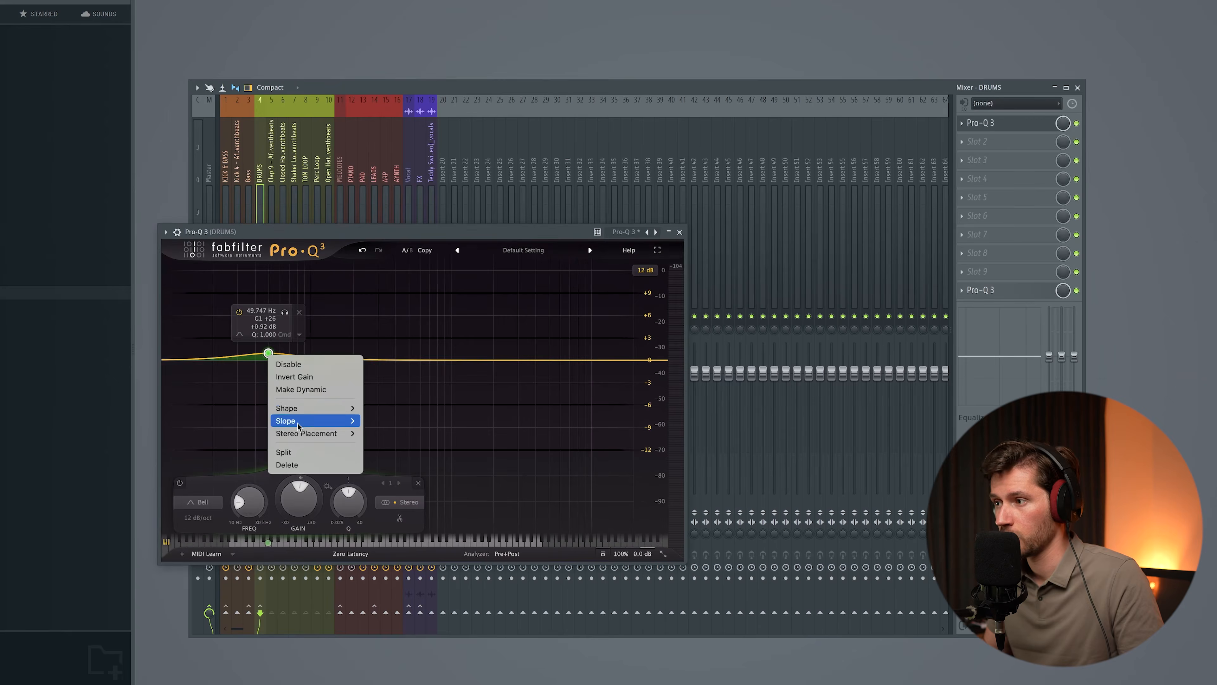
mouse_move(305, 409)
left_click(393, 434)
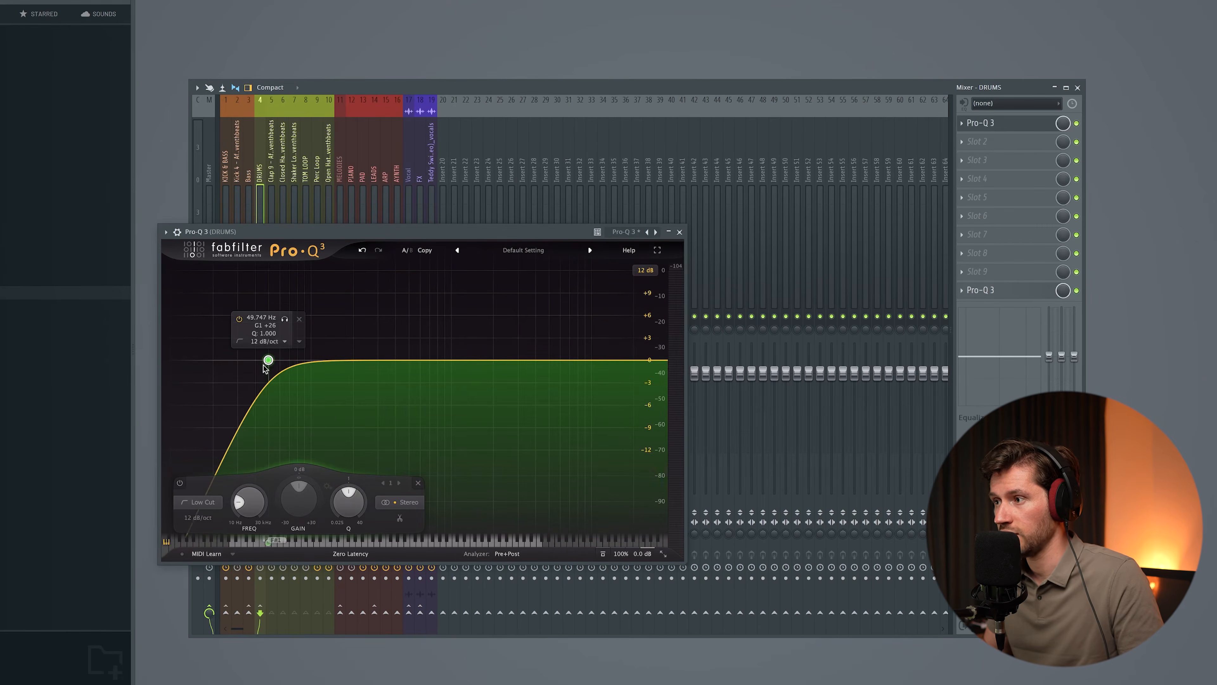
left_click_drag(270, 361, 266, 360)
key("space")
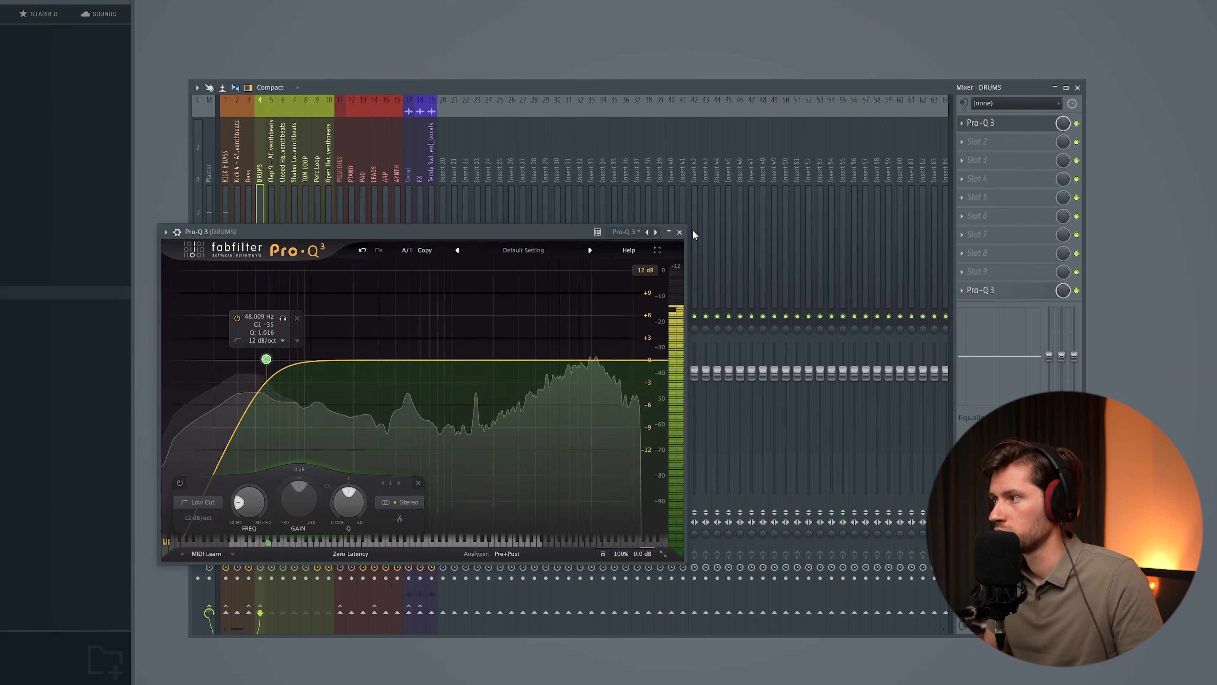
left_click(680, 232)
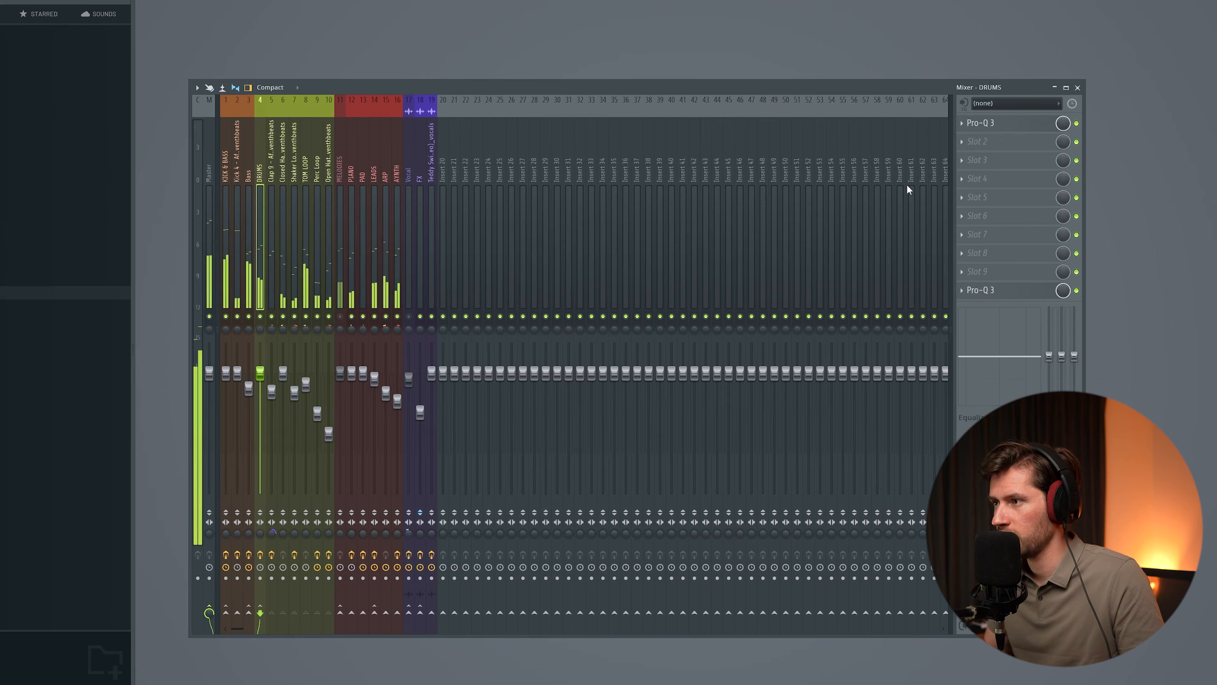
key("space")
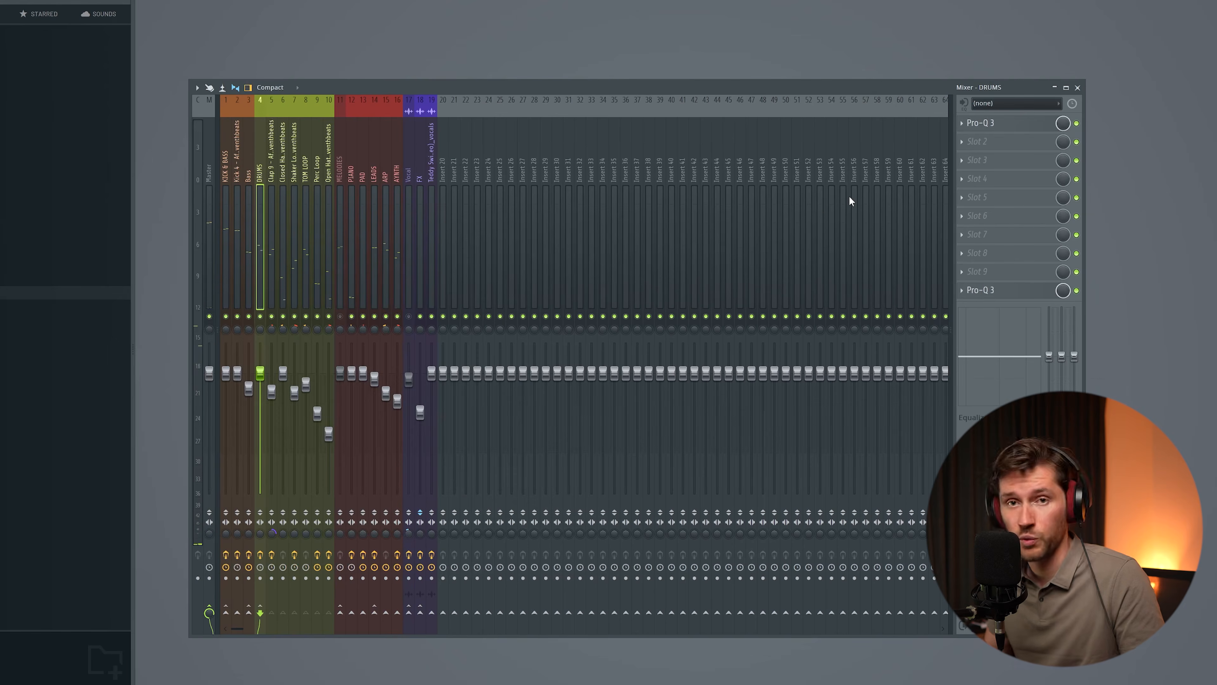
Load Kraftur in the second effect slot of the DRUMS bus and set its blend to 100% Single
left_click(964, 142)
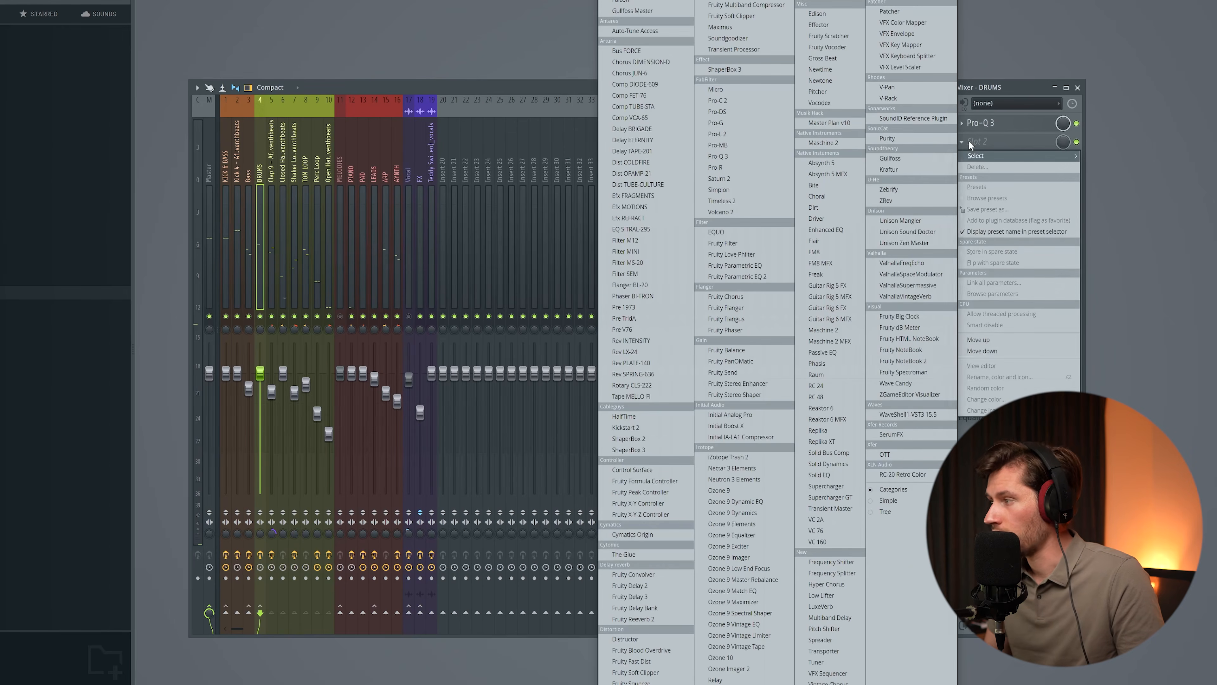
left_click(889, 169)
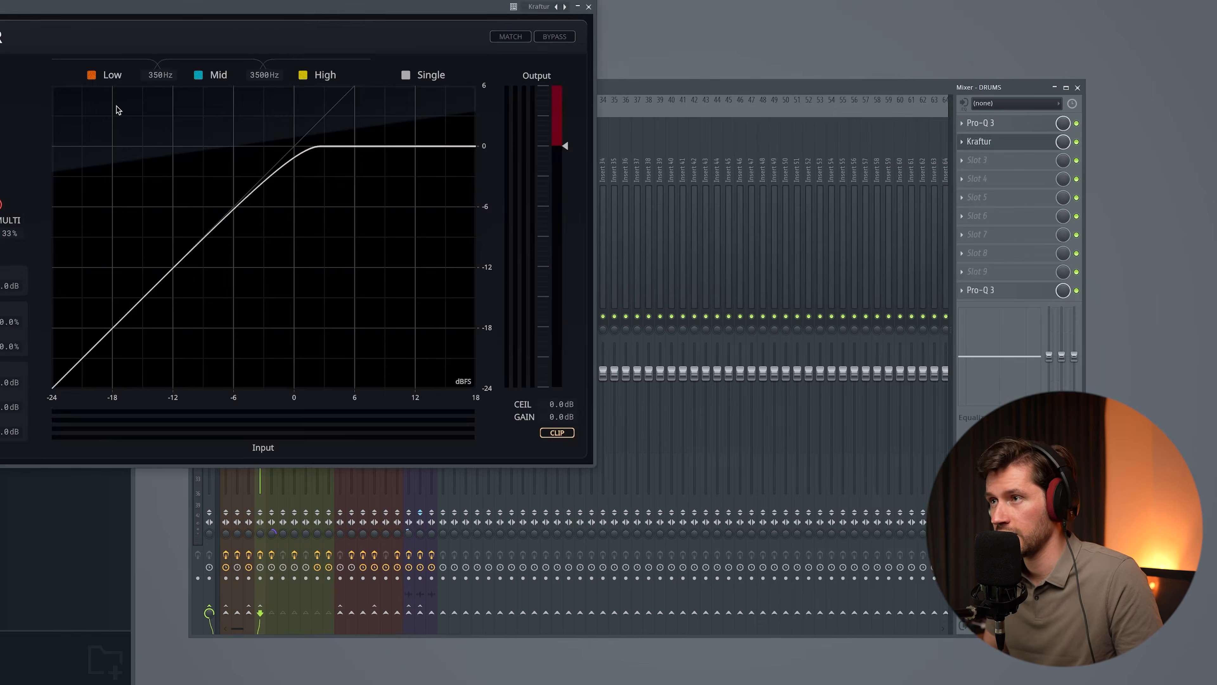
left_click_drag(45, 13, 368, 136)
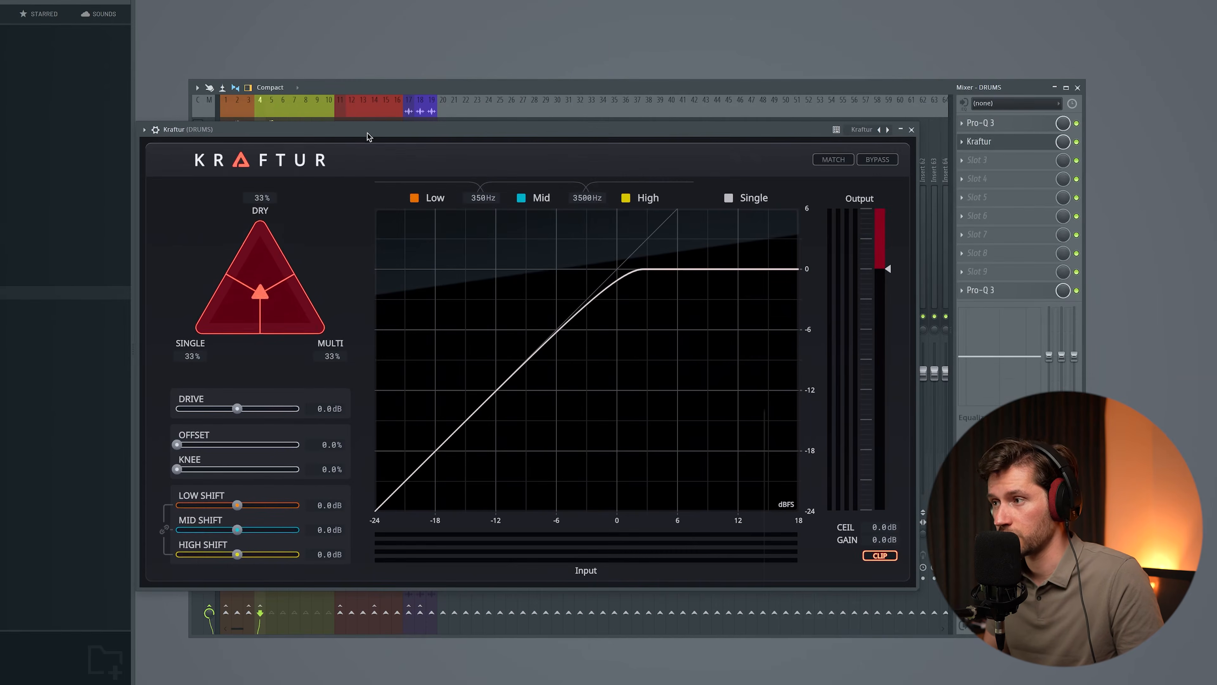
left_click_drag(254, 290, 203, 328)
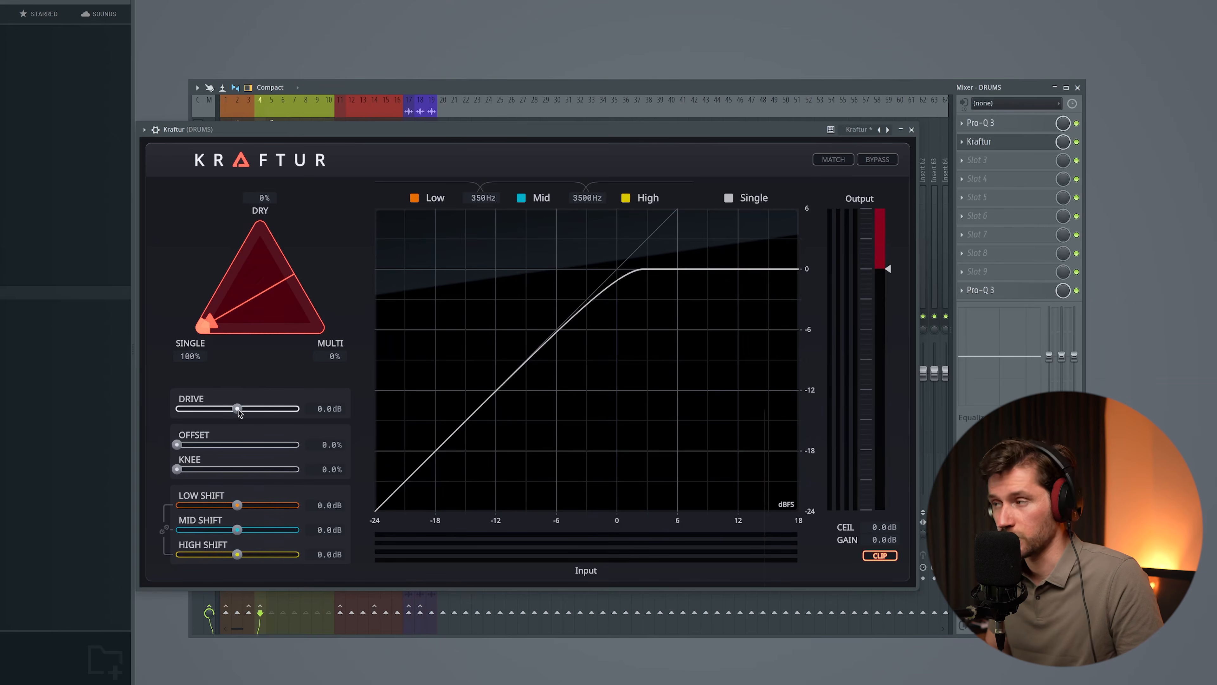
Turn on level matching in the DRUMS bus's Kraftur, set its drive to 6.8 dB during playback and close the plugin
key("space")
mouse_move(246, 409)
left_mouse_down()
mouse_move(272, 415)
mouse_move(252, 419)
left_mouse_up()
key("space")
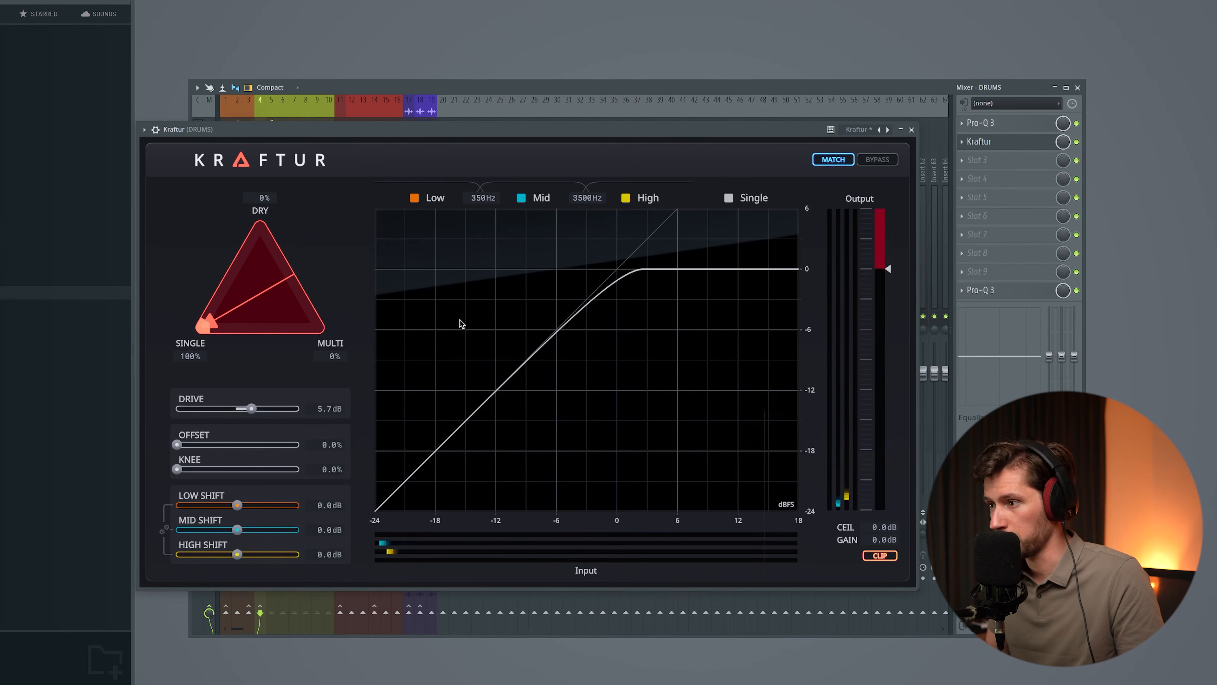
key("space")
scroll(254, 411, "up", 3)
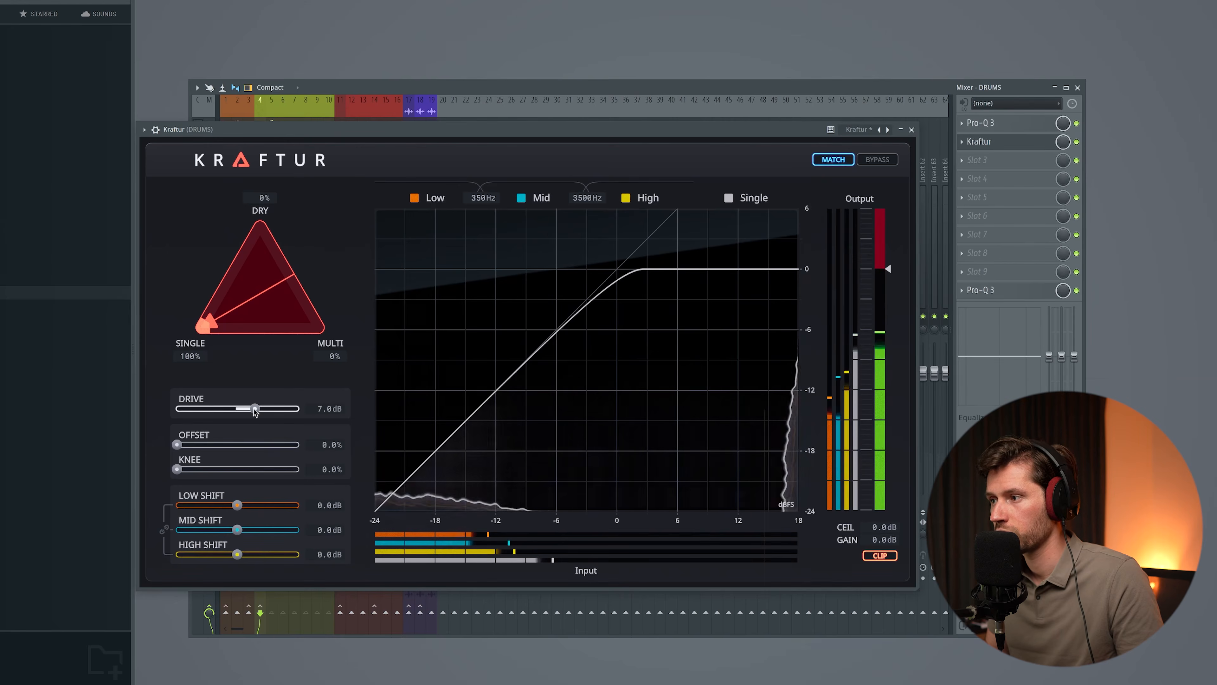
mouse_move(254, 410)
left_mouse_down()
mouse_move(265, 415)
mouse_move(254, 416)
left_mouse_up()
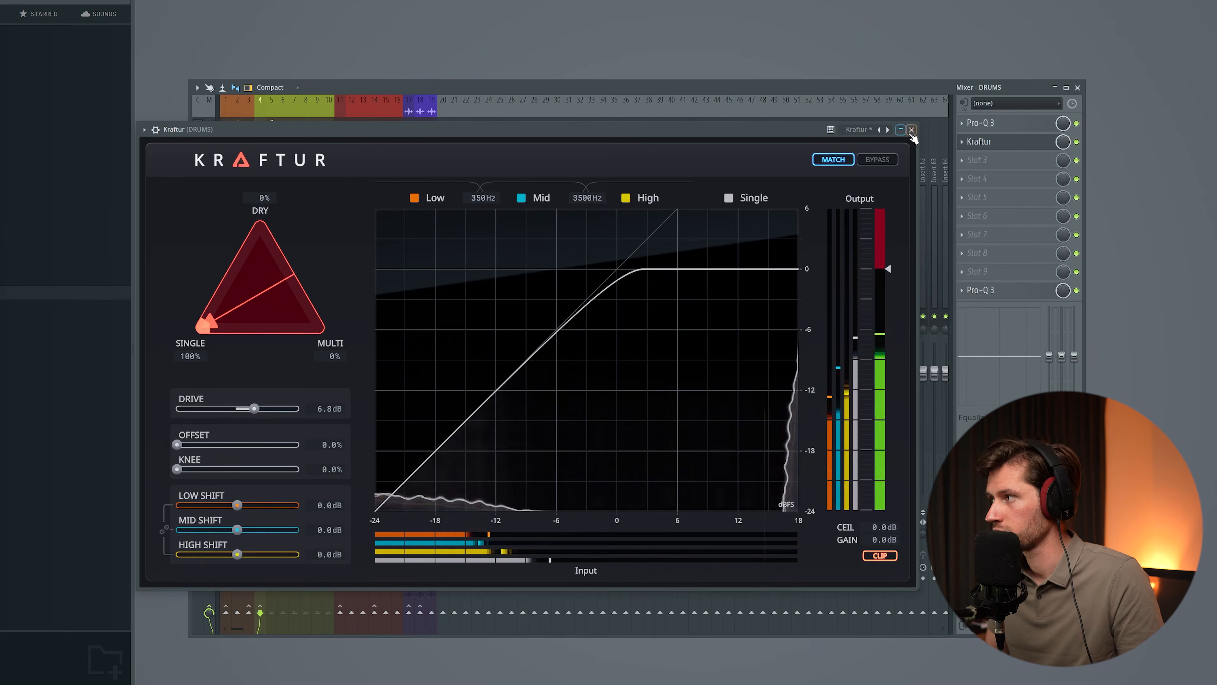
key("Escape")
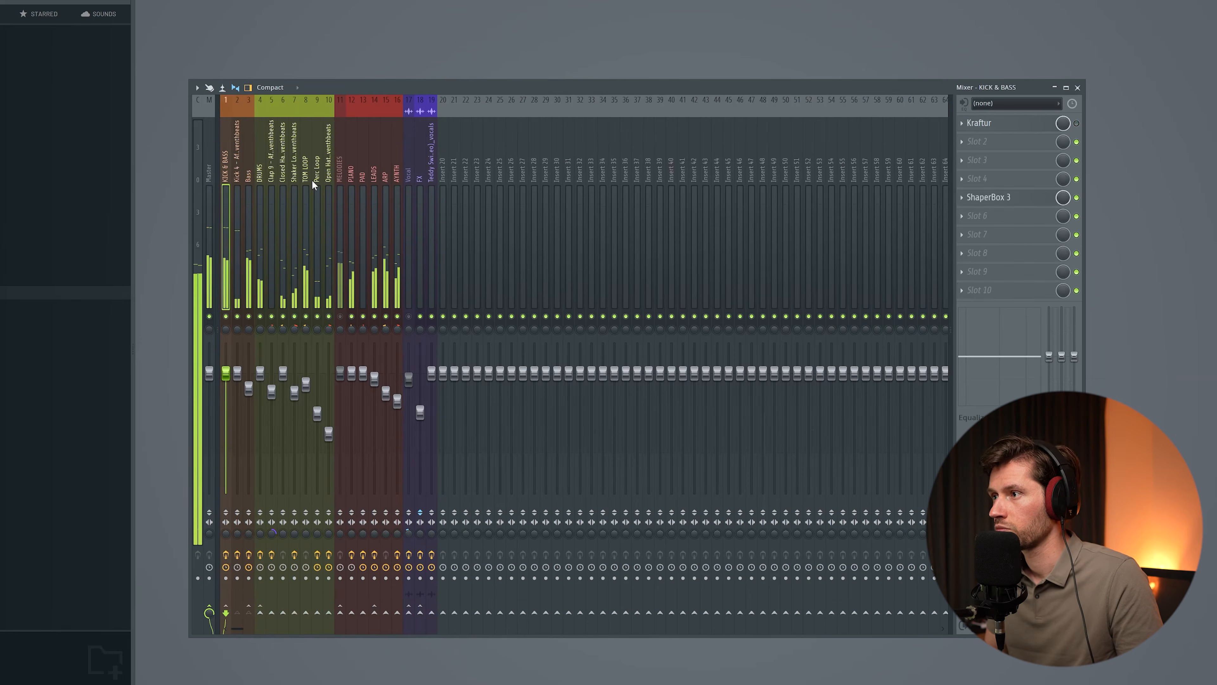
Load ShaperBox 3 after Kraftur on the DRUMS bus, add its Oscilloscope and place the scope beside Kraftur
left_click(1030, 161)
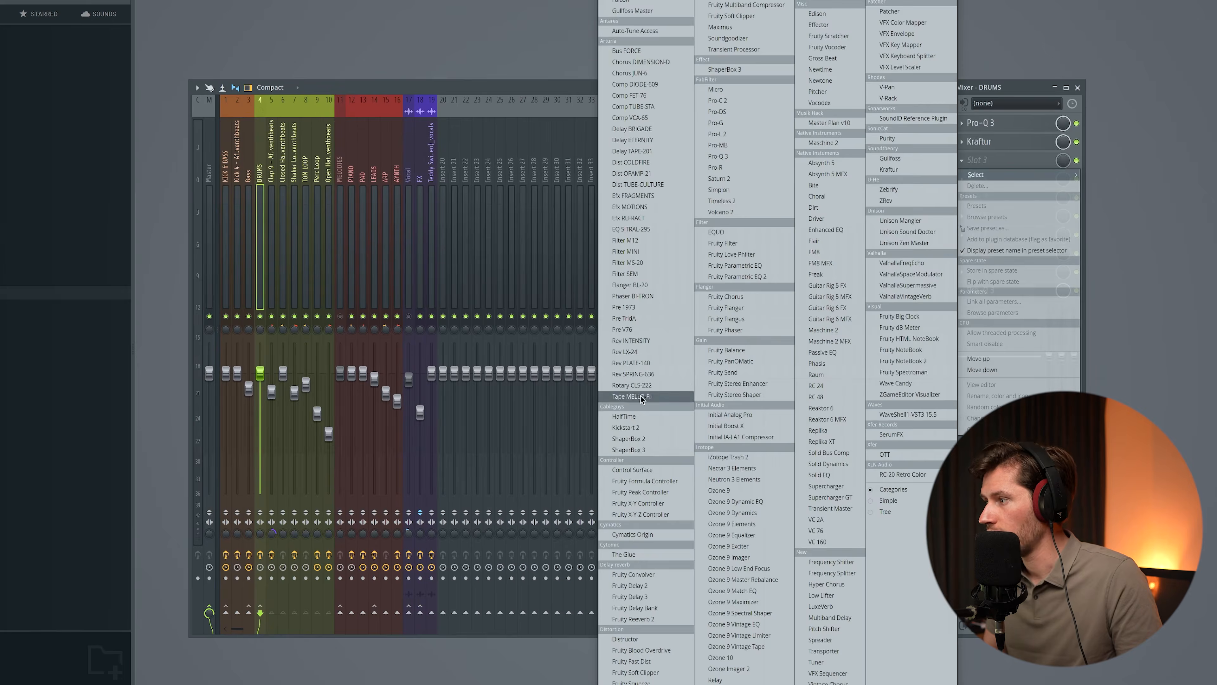
left_click(643, 448)
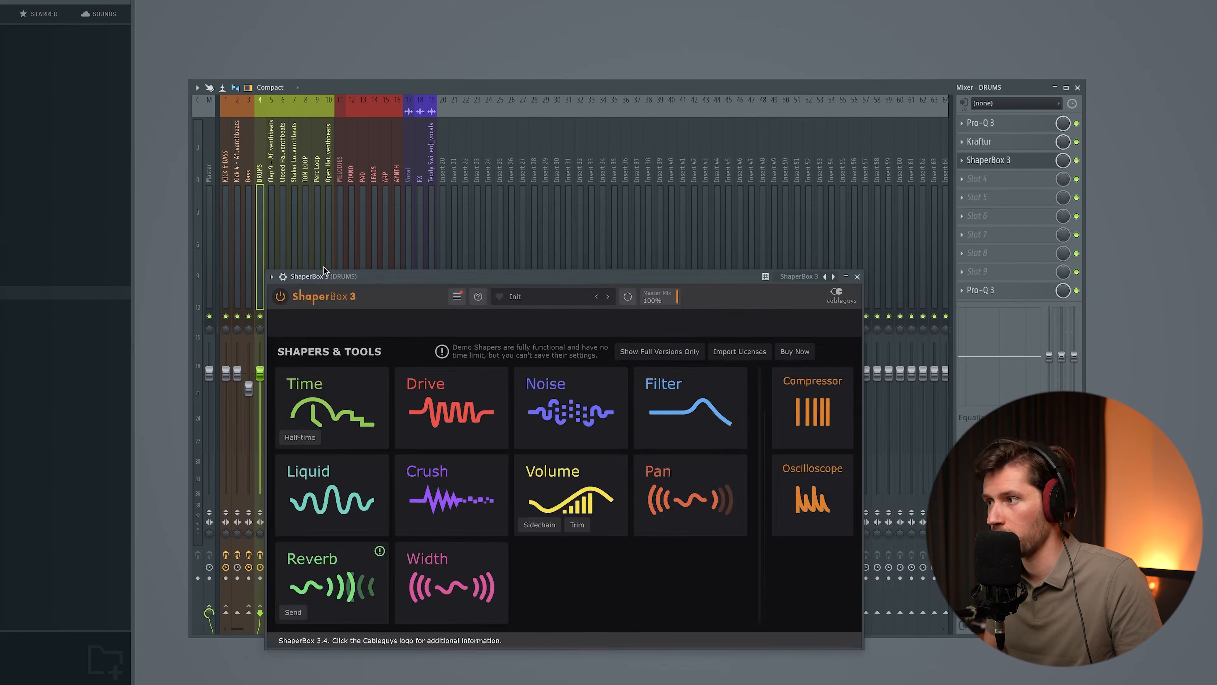
left_click(781, 489)
left_click_drag(585, 280, 855, 316)
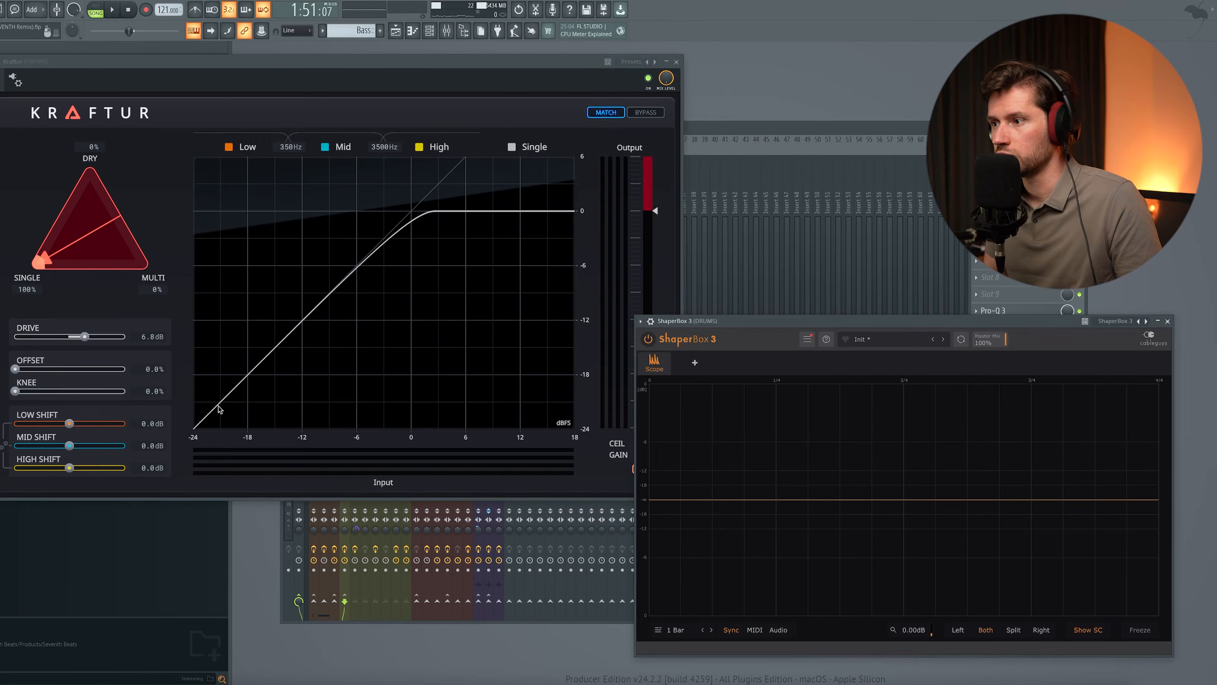
Raise the DRUMS bus's Kraftur drive to about 12.4 dB while watching the drum waveform in ShaperBox 3
key("space")
mouse_move(84, 336)
left_mouse_down()
mouse_move(100, 337)
mouse_move(63, 337)
mouse_move(83, 338)
left_mouse_up()
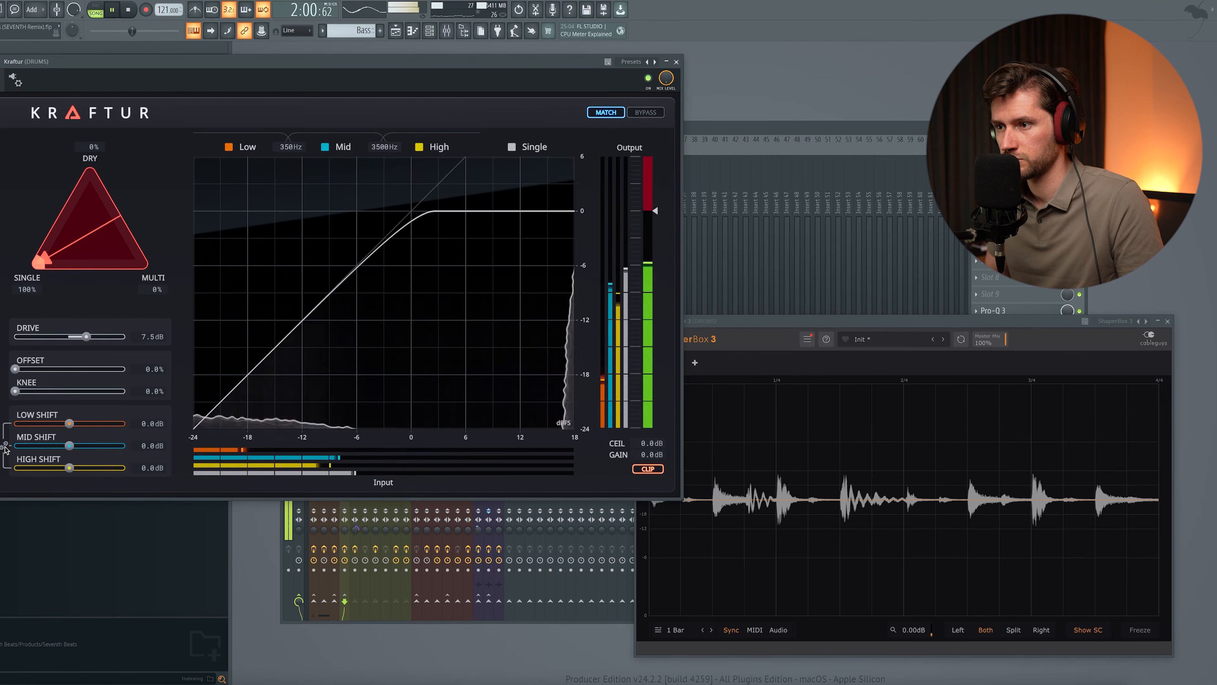
left_click_drag(70, 445, 12, 447)
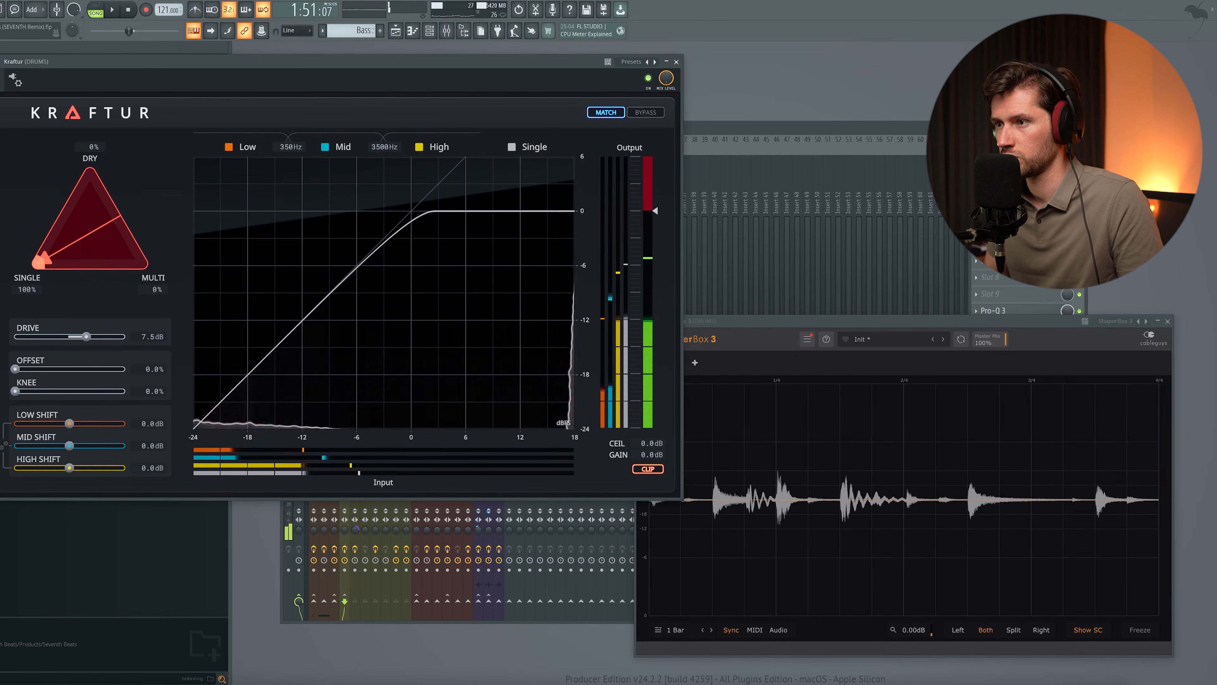
mouse_move(91, 337)
left_mouse_down()
mouse_move(118, 342)
mouse_move(97, 341)
left_mouse_up()
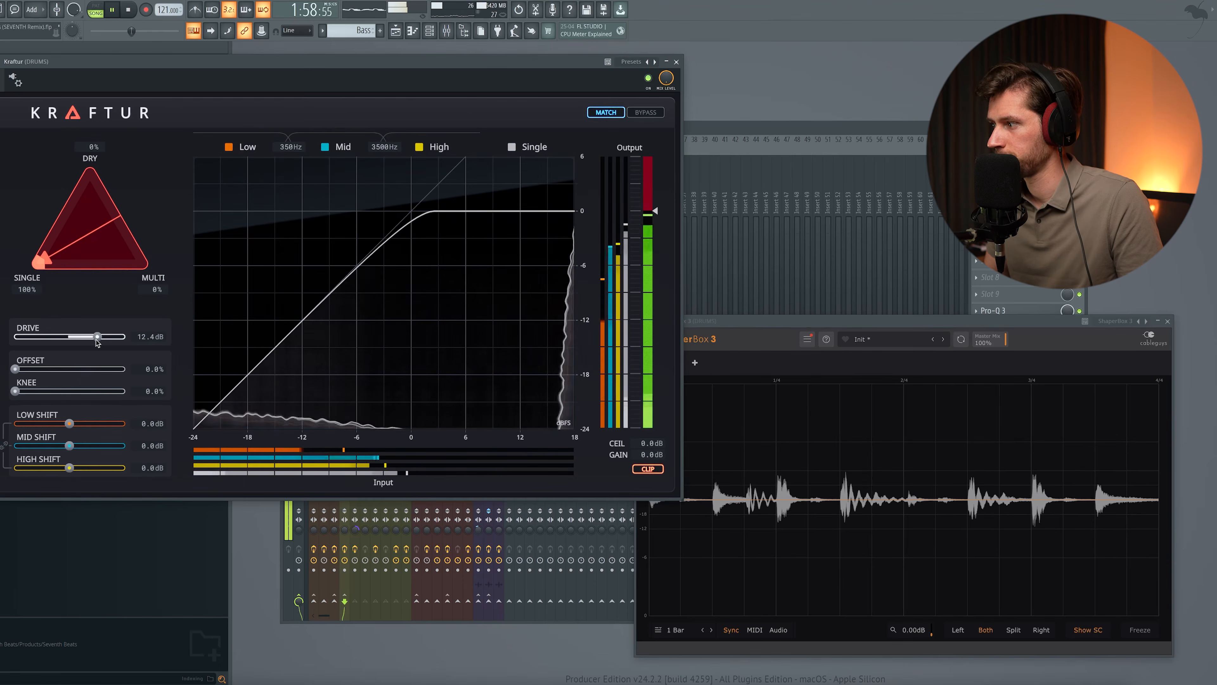
key("space")
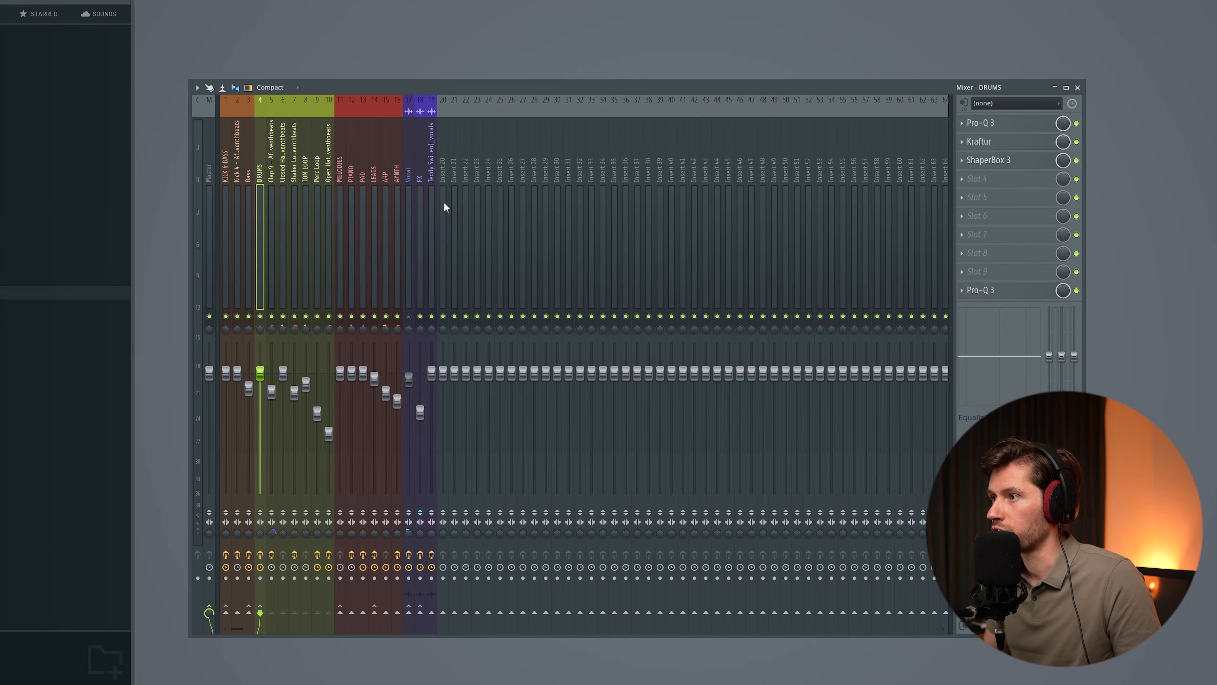
Load Pro-Q 3 on the MELODIES bus and add a 12 dB/oct low cut at about 91 Hz
left_click(343, 170)
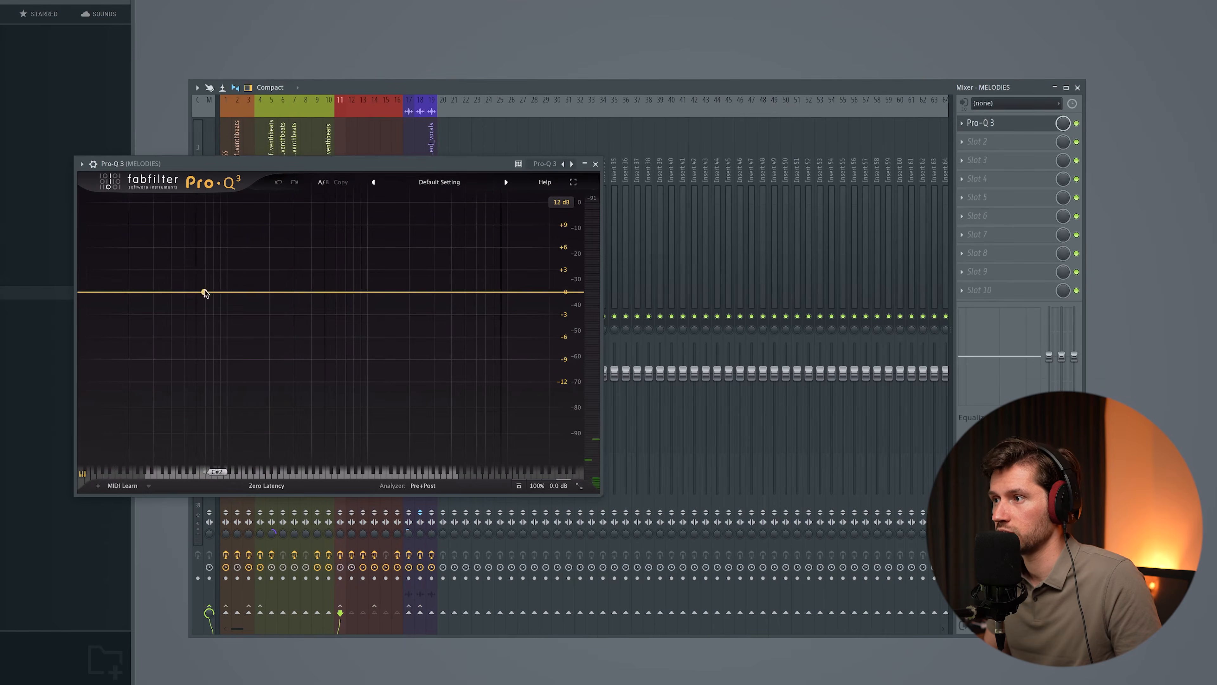
left_click_drag(205, 292, 207, 280)
right_click(207, 279)
mouse_move(251, 337)
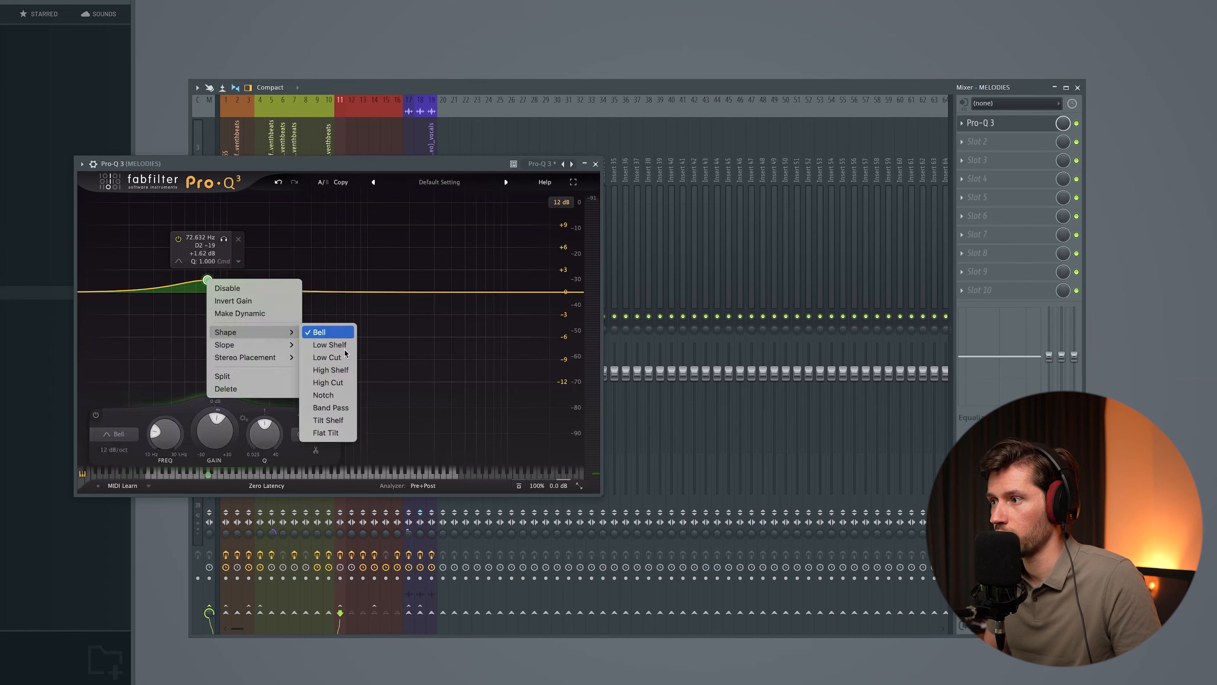
left_click(335, 363)
left_click_drag(204, 290, 221, 289)
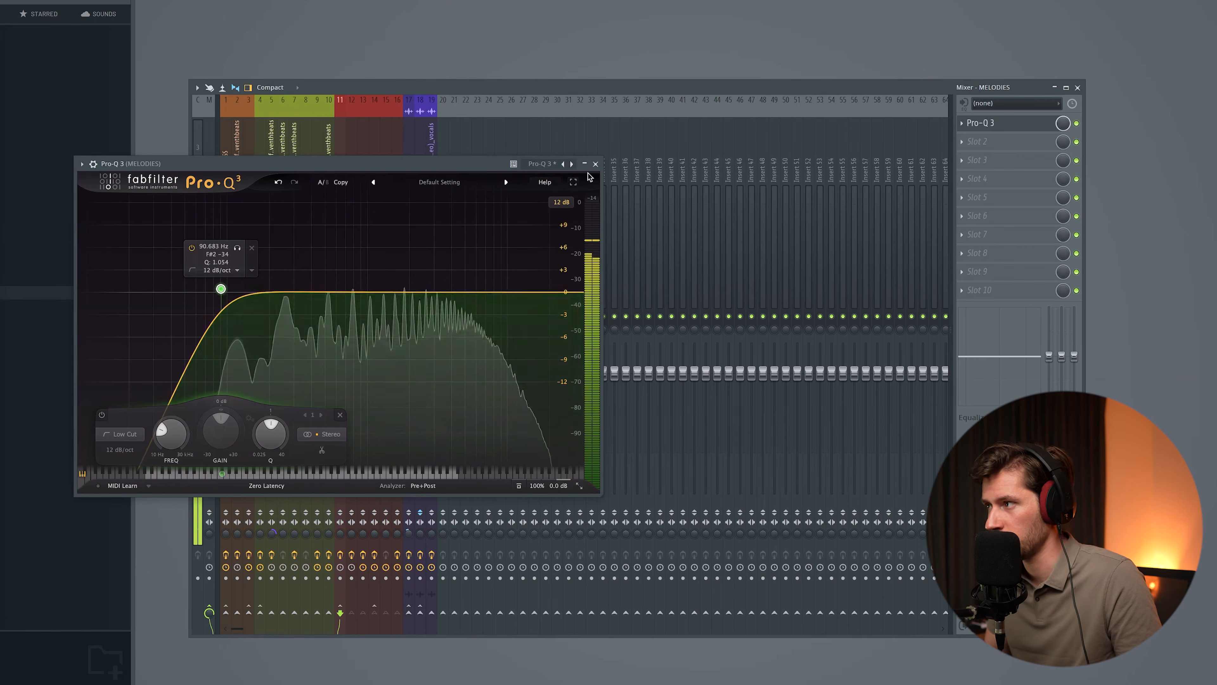
Close the MELODIES bus's Pro-Q 3 and load Kraftur in the second effect slot
left_click(596, 163)
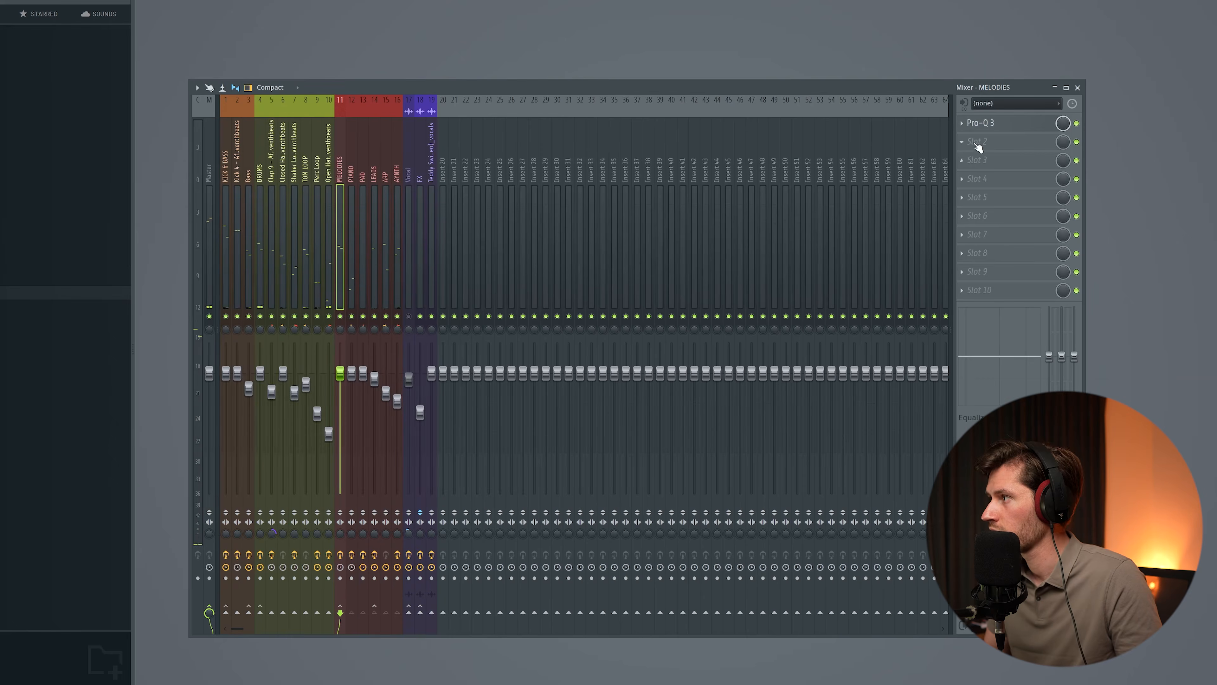
left_click(977, 144)
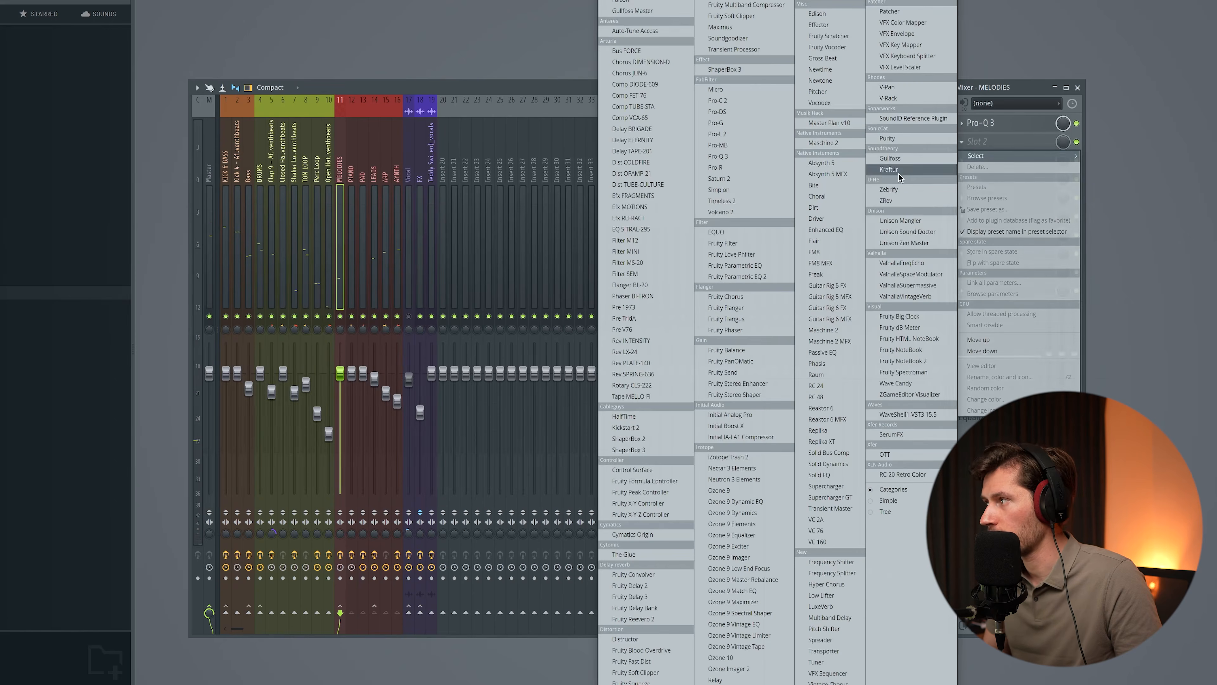
left_click(900, 169)
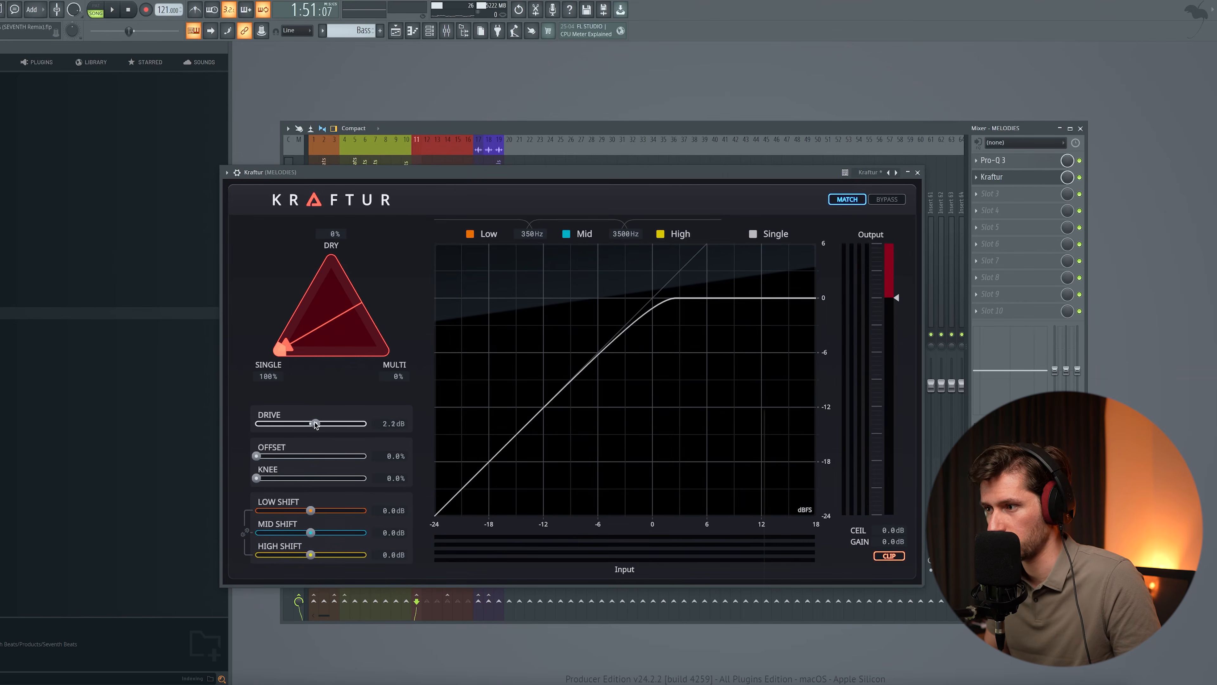
Set the MELODIES bus's Kraftur drive to about 11.8 dB and offset to about 32% during playback, and close the plugin
key("space")
left_click_drag(319, 425, 363, 425)
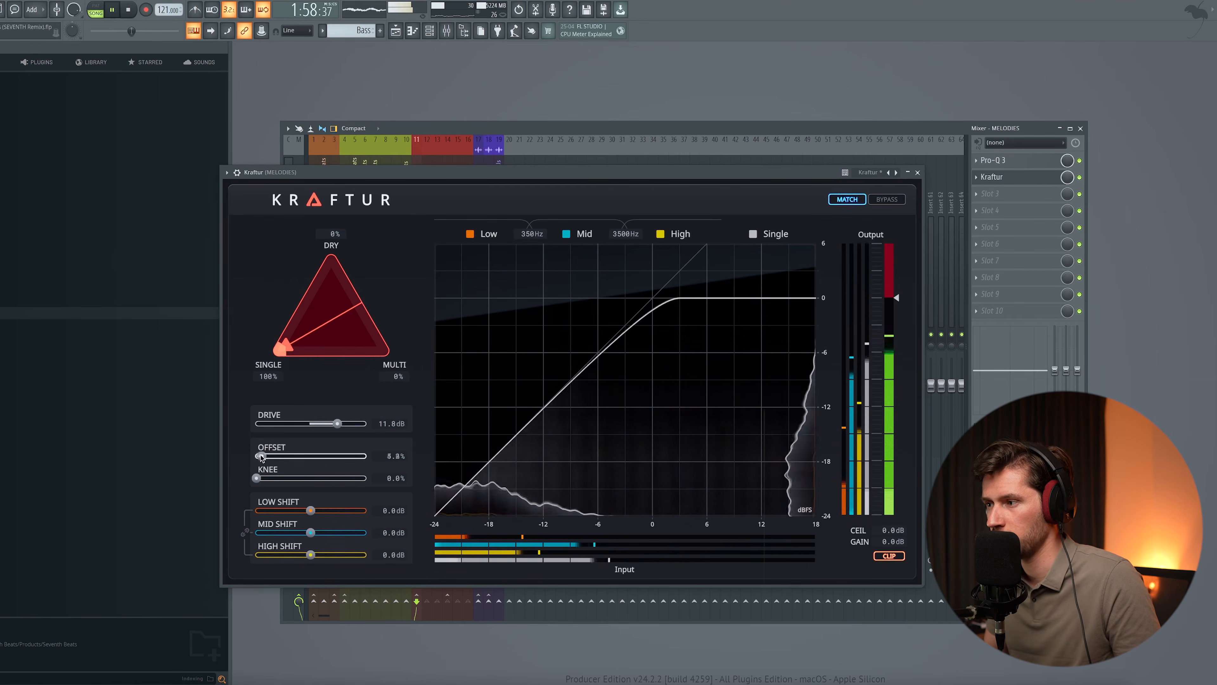
left_click_drag(261, 457, 320, 459)
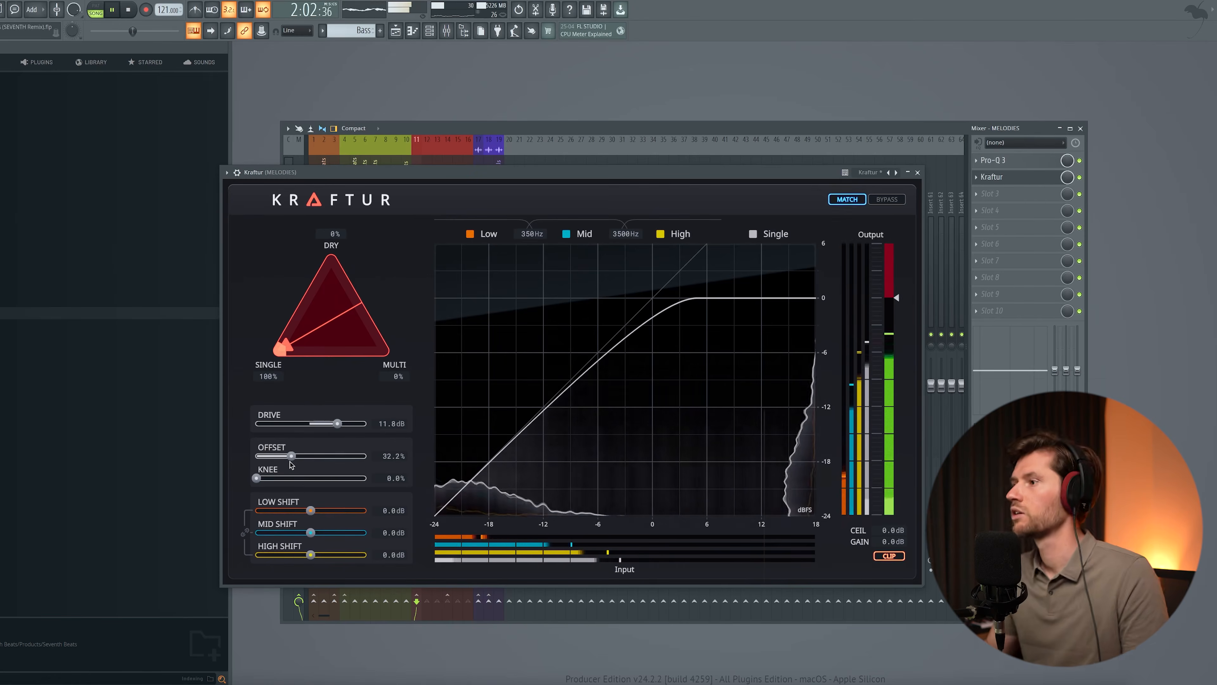
left_click(918, 173)
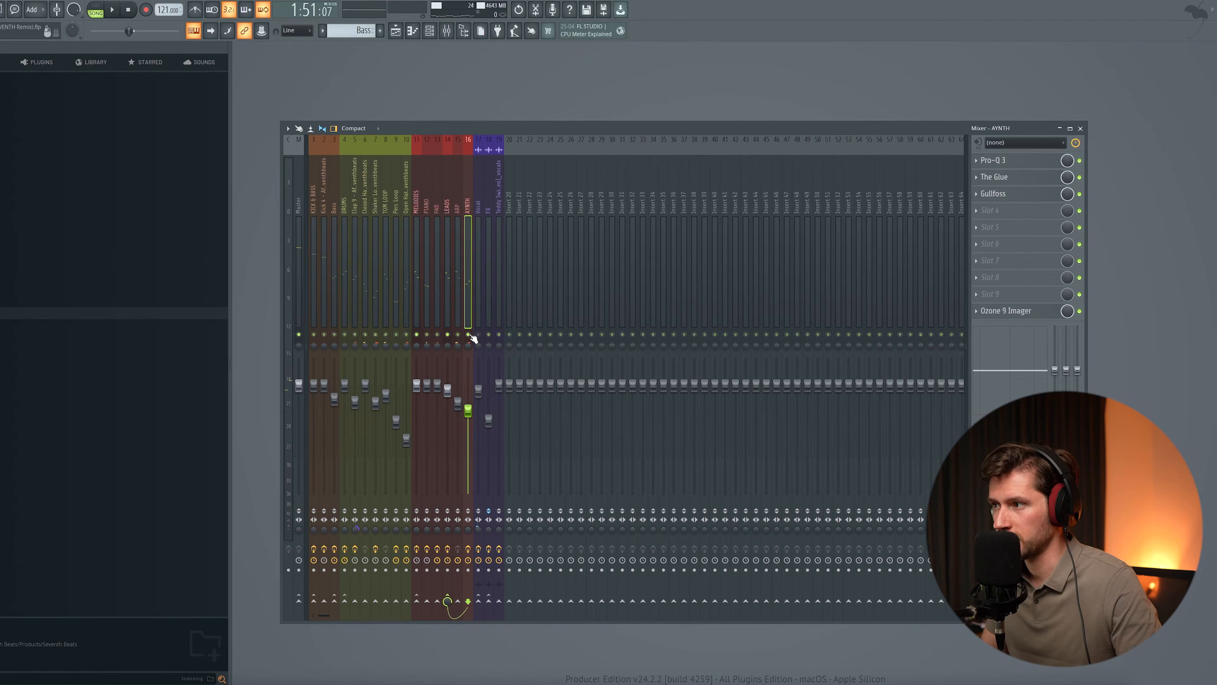
Audition the soloed AYNTH track in short playbacks
key("space")
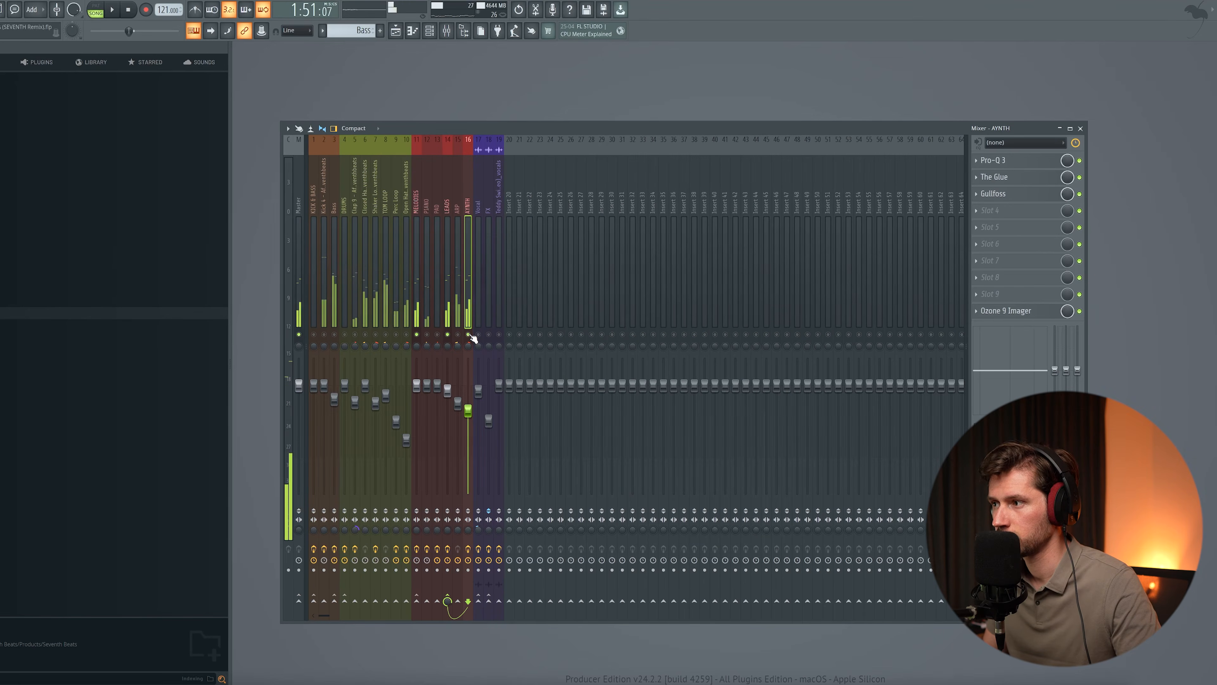
key("space")
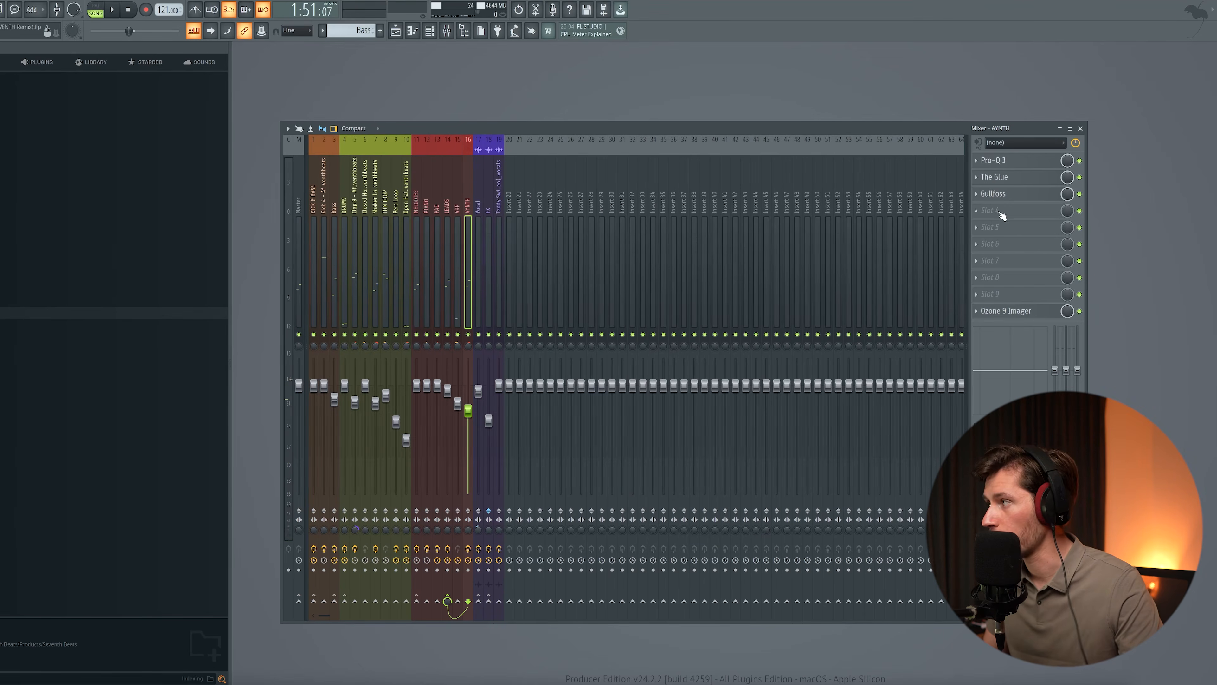
left_click_drag(351, 95, 613, 209)
key("space")
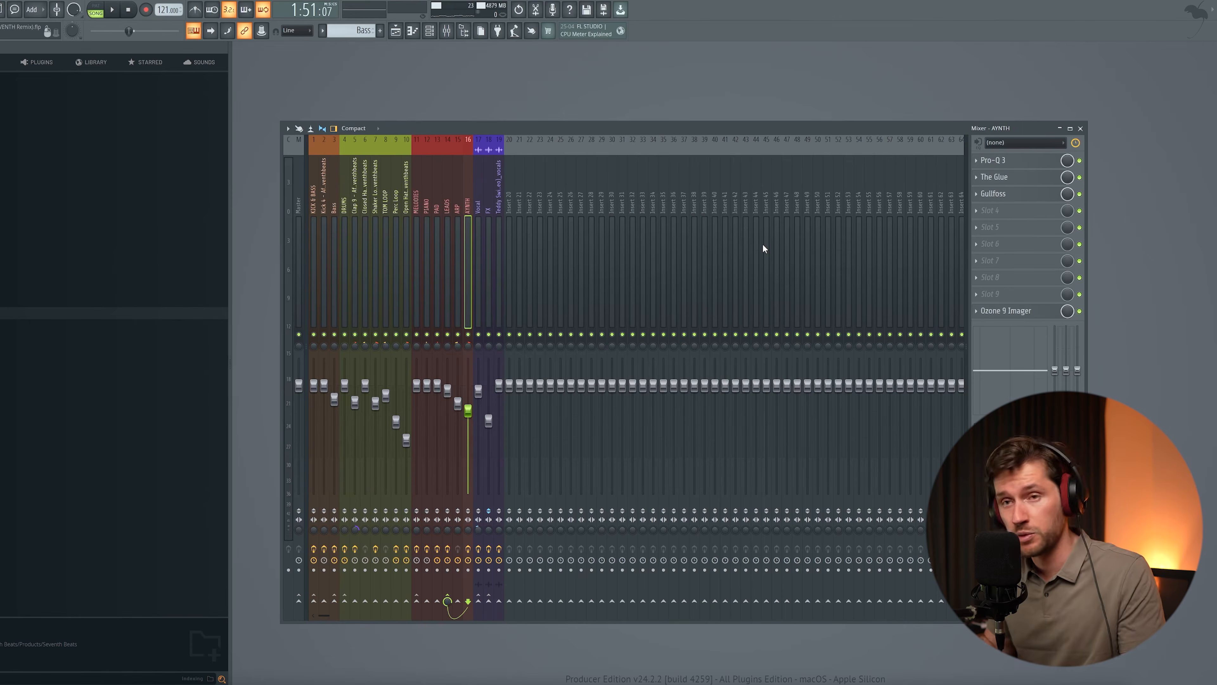
Open the AYNTH track's Ozone 9 Imager, load the Enhanced Space preset and enable Stereoize at 6.0 ms
left_click(1010, 312)
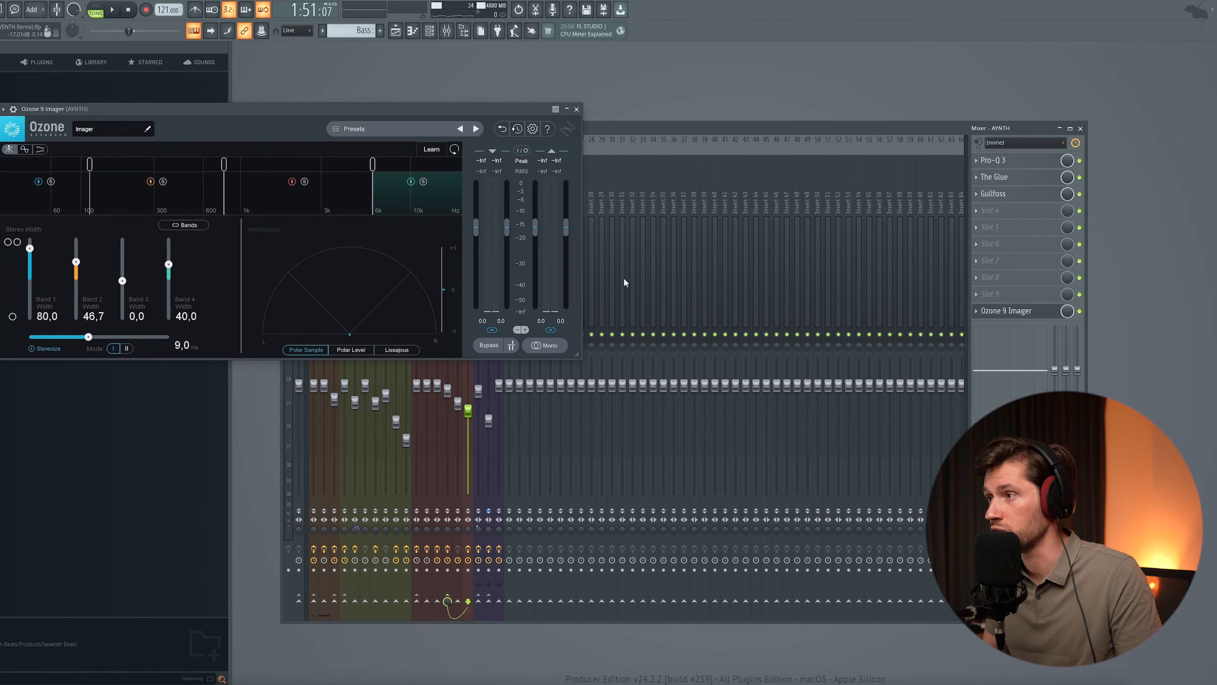
left_click_drag(258, 113, 507, 210)
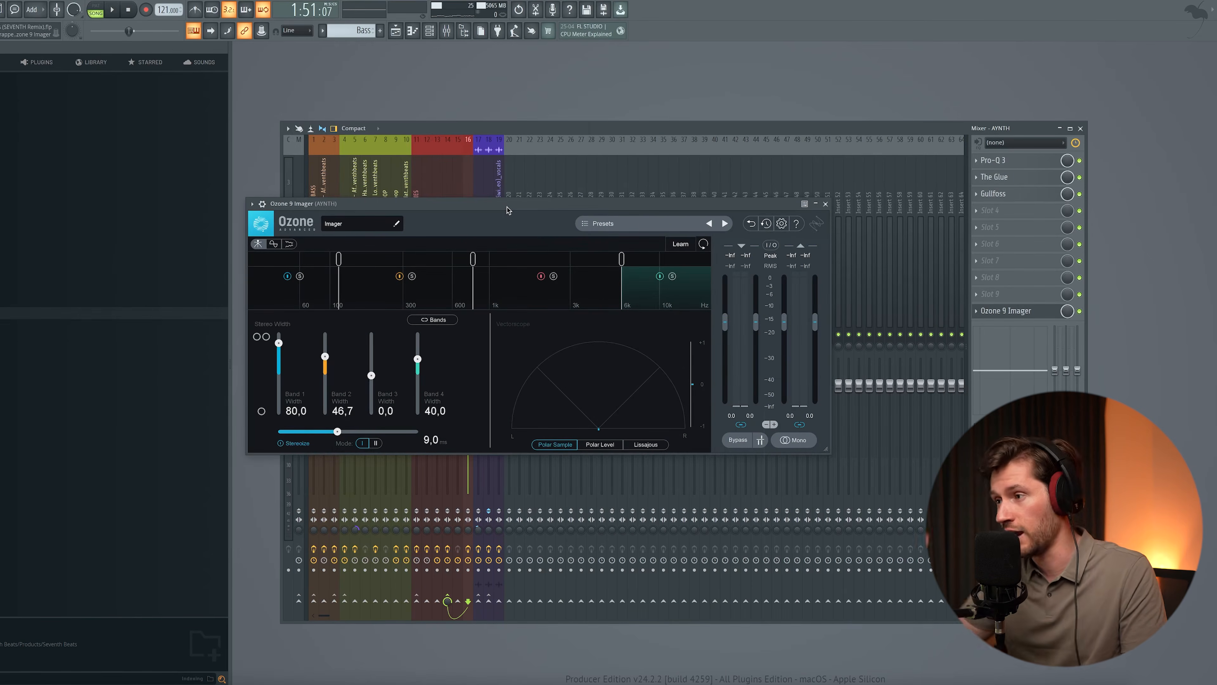
left_click(619, 226)
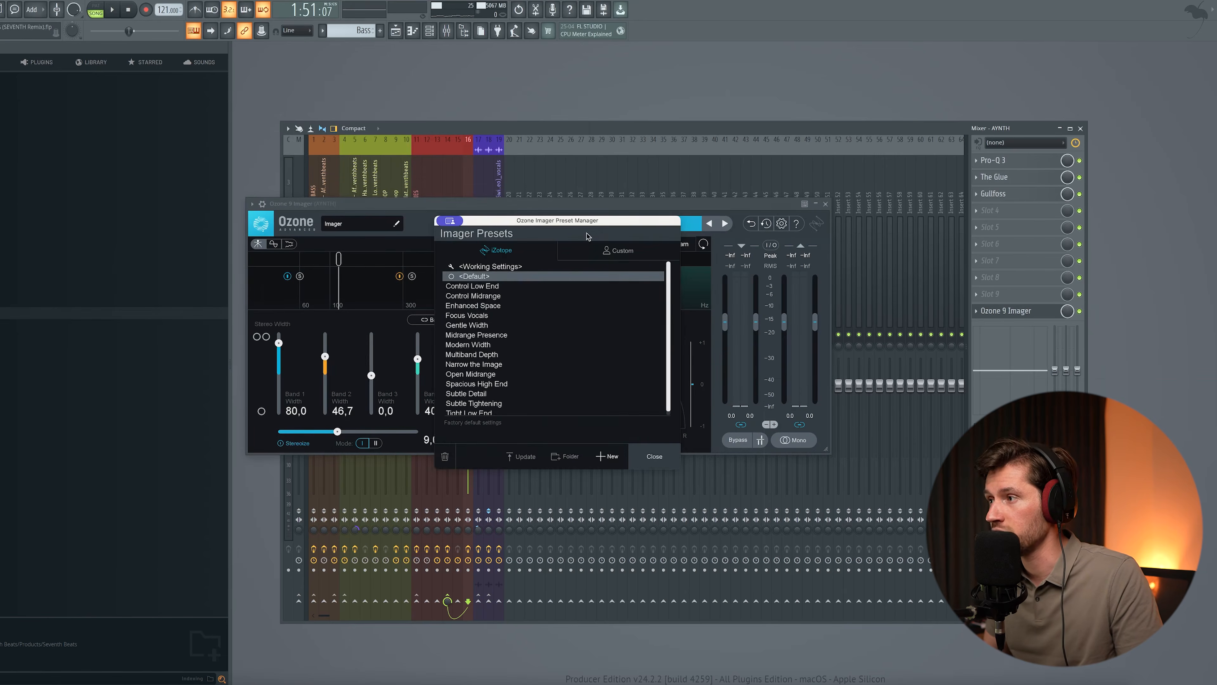
left_click(480, 308)
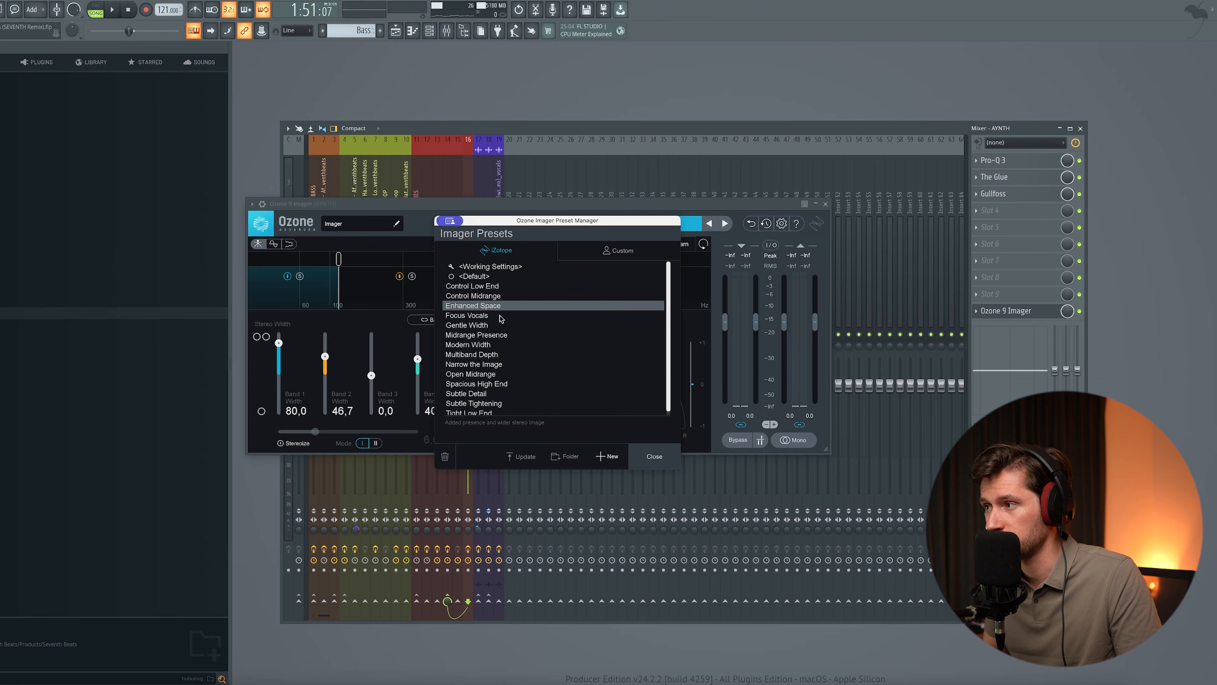
left_click(648, 450)
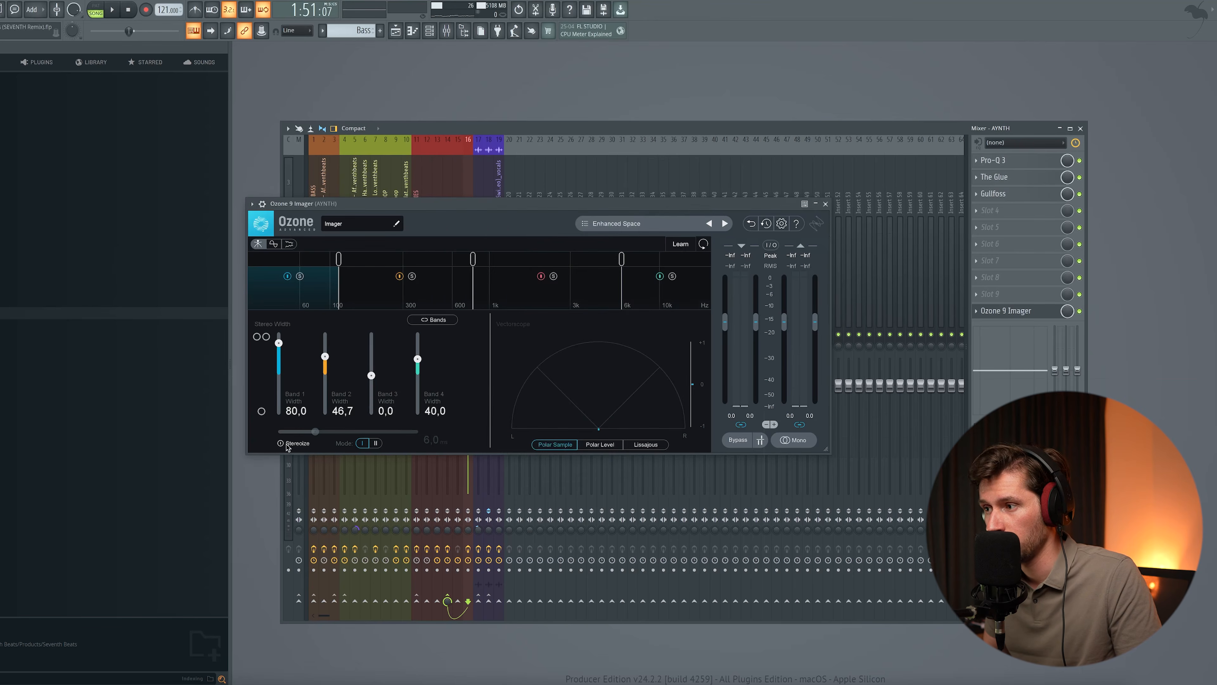
left_click_drag(389, 208, 392, 209)
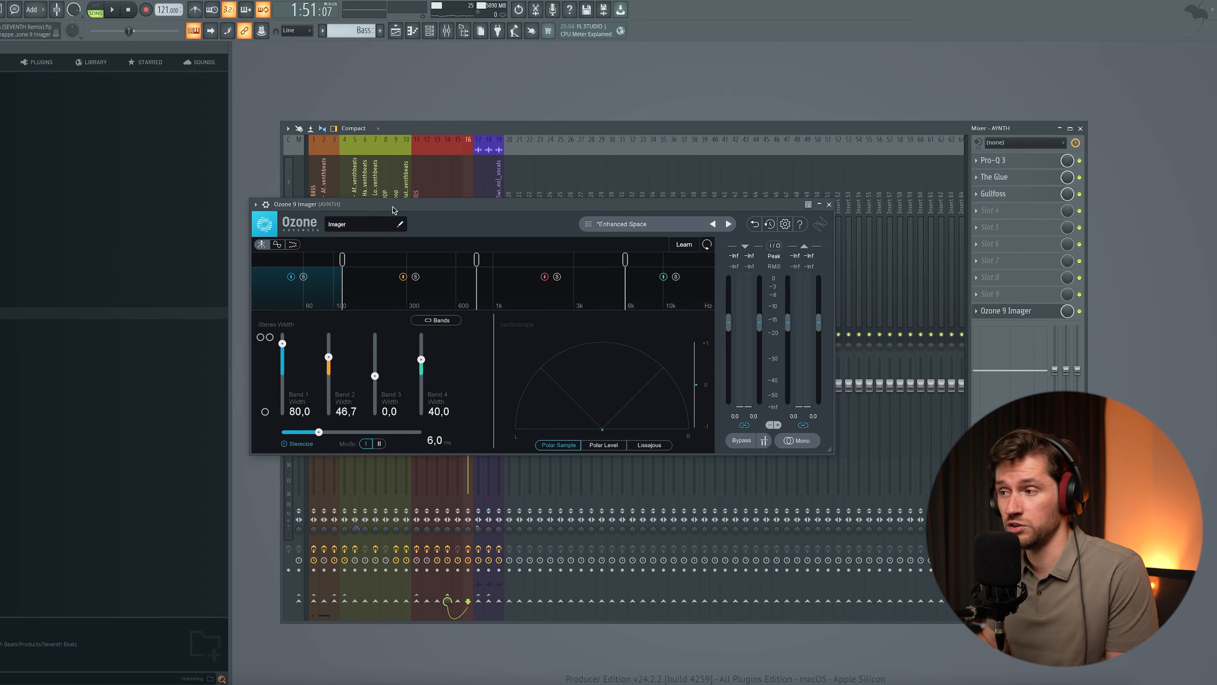
Compare the AYNTH track with Ozone 9 Imager bypassed and active during playback, and close the plugin
key("space")
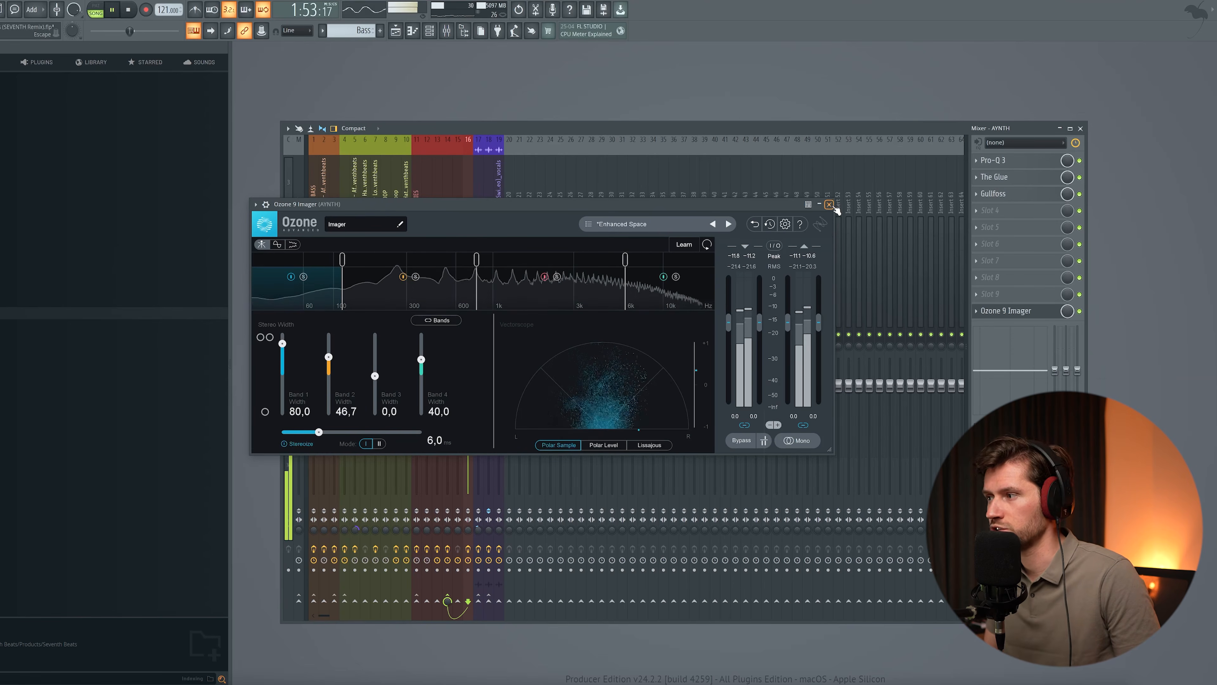
left_click(741, 440)
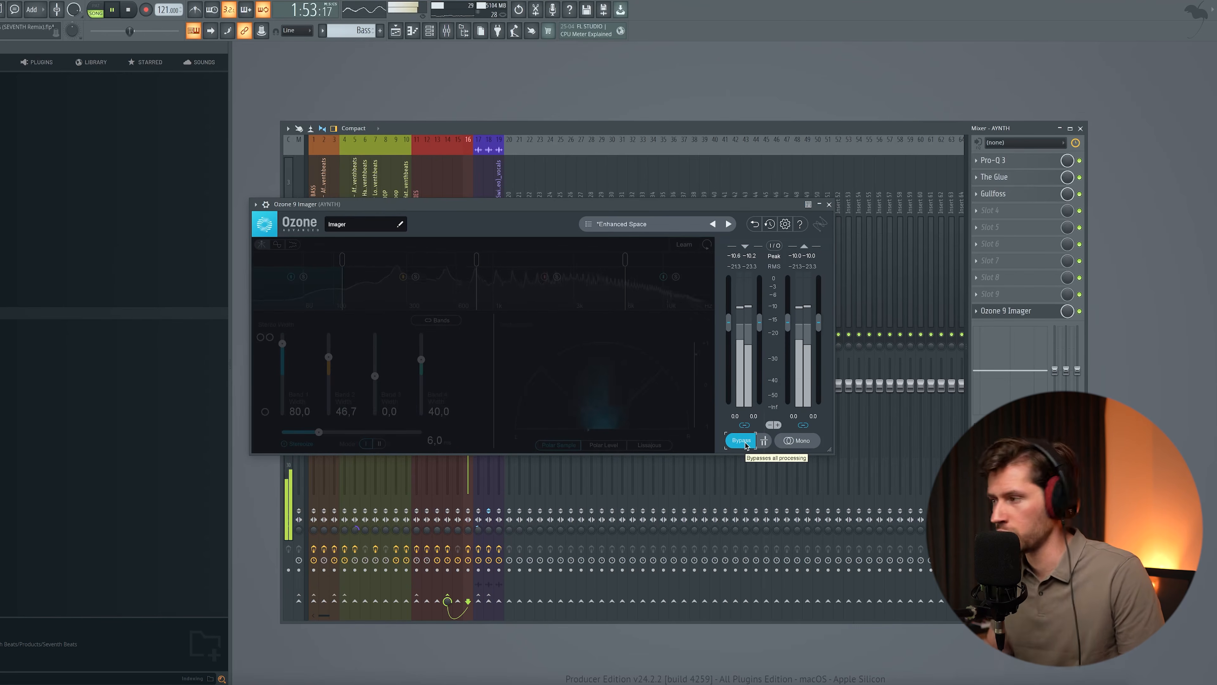
left_click(741, 440)
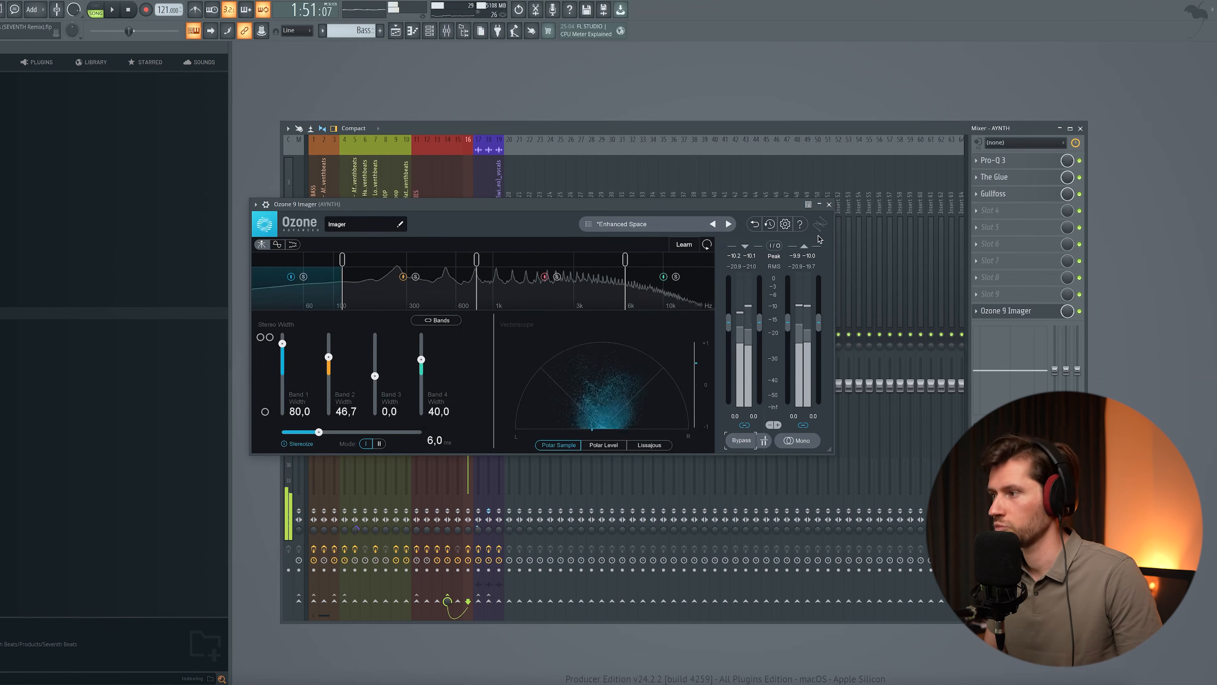
key("space")
left_click(829, 204)
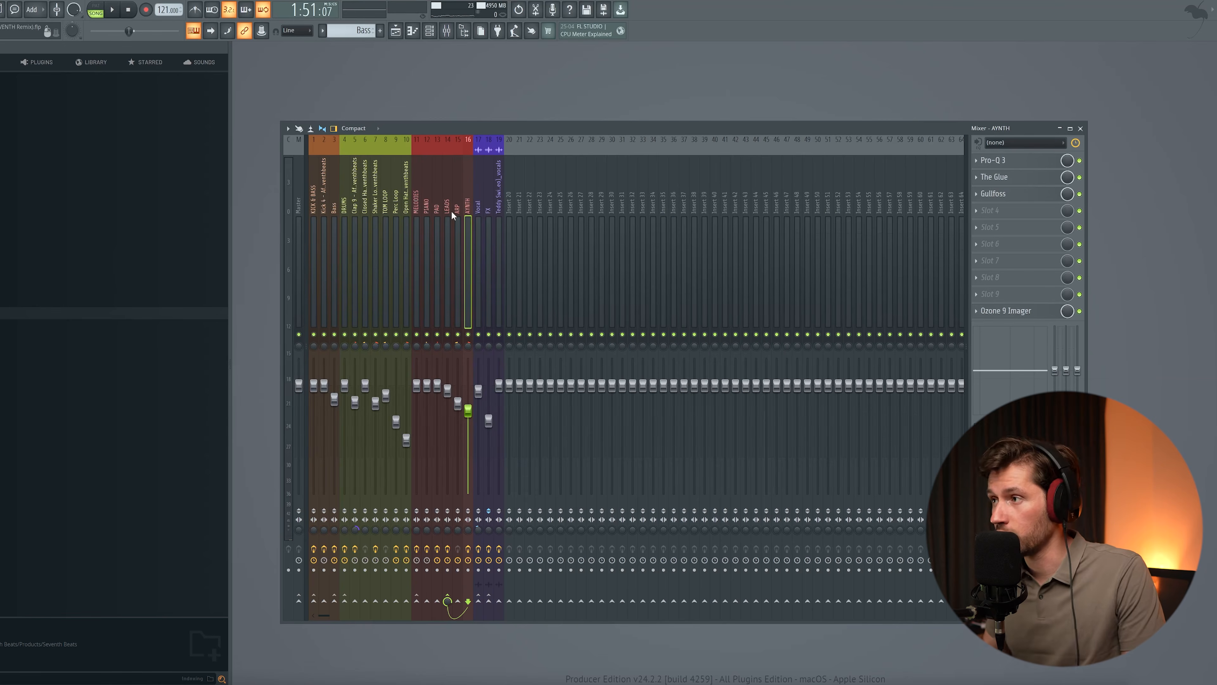
Load Gullfoss after Kraftur on the MELODIES bus with Tame at 40% and Bias at 100%, audition it and close the plugin
left_click(421, 205)
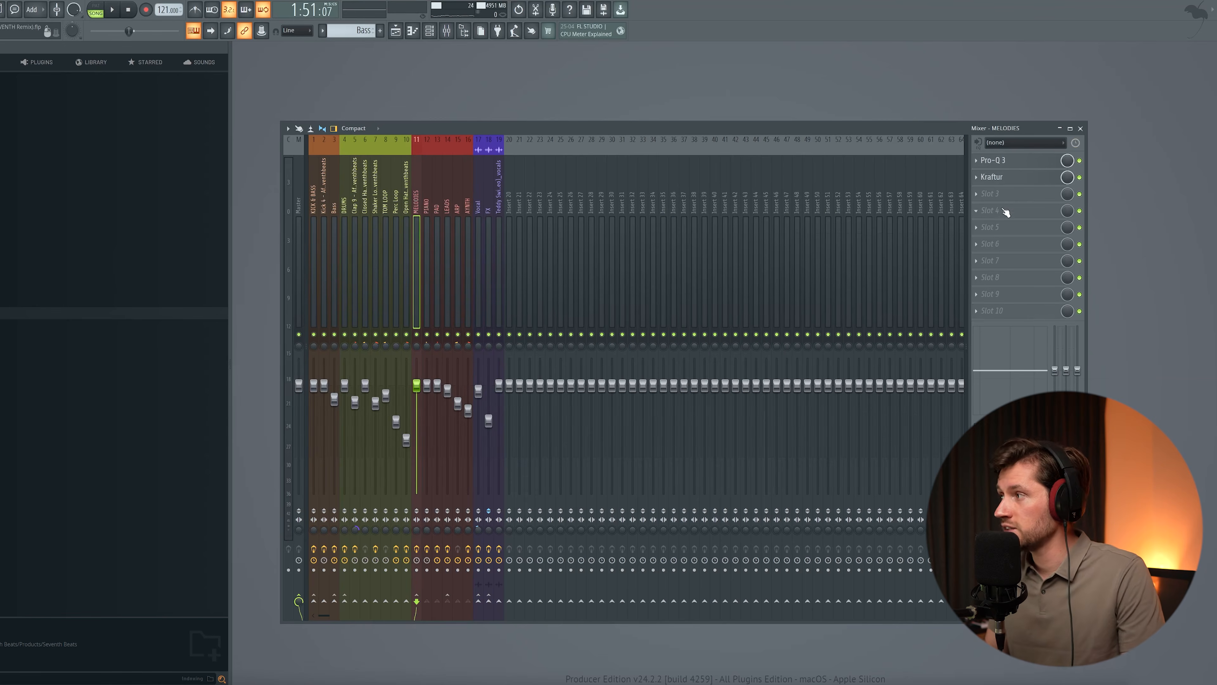
left_click(985, 192)
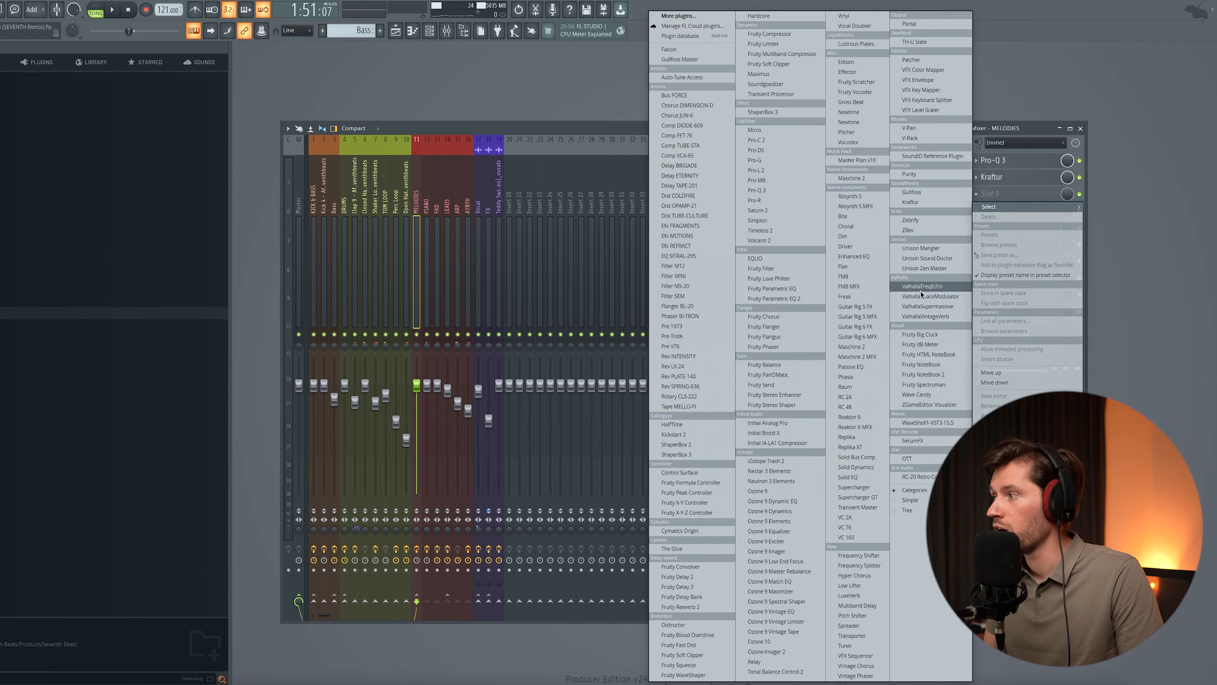
left_click(911, 191)
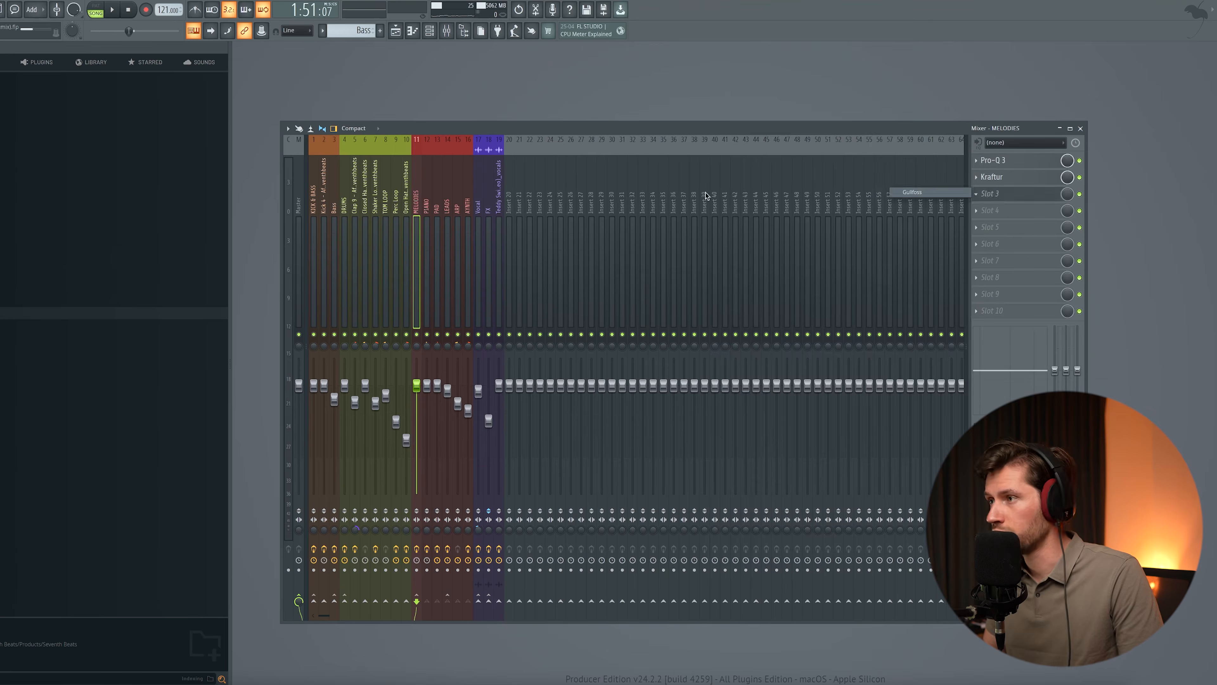
left_click_drag(163, 81, 531, 238)
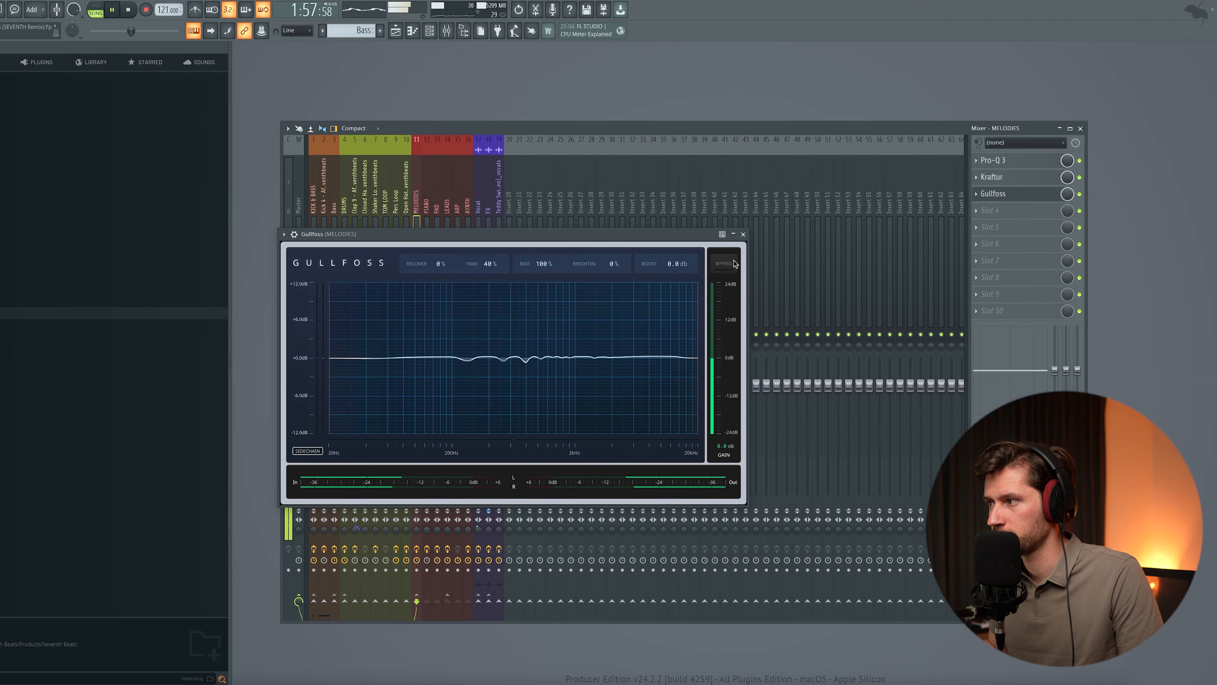
left_click(743, 234)
key("space")
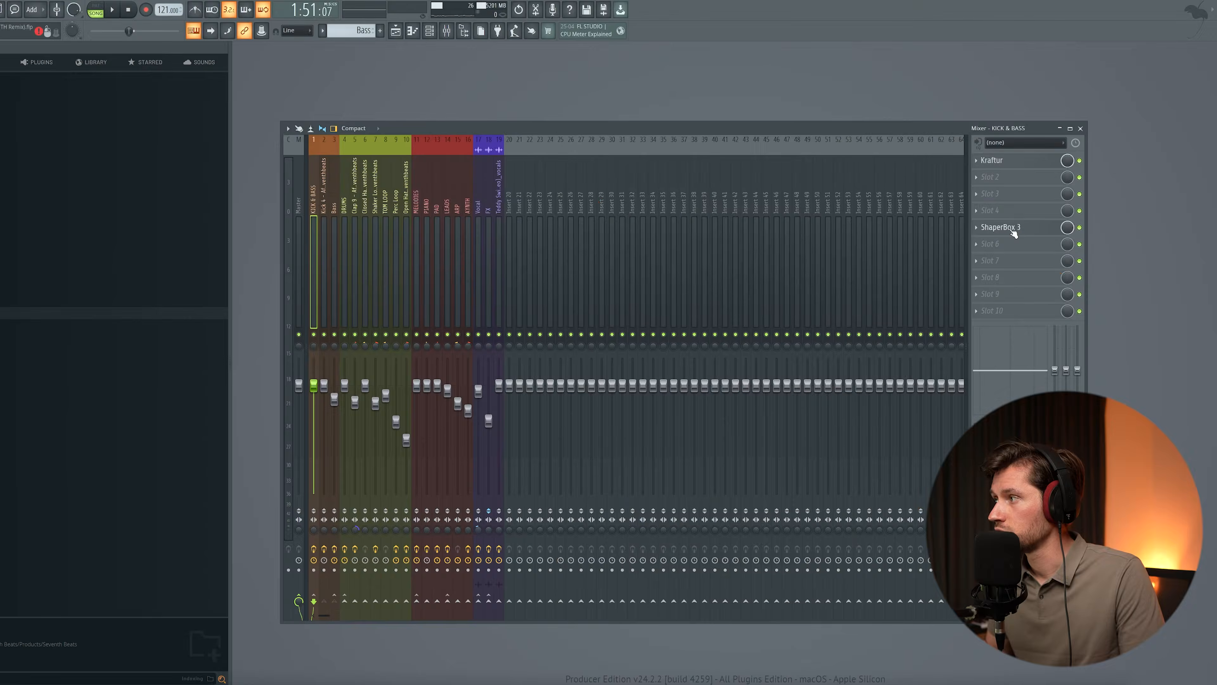
Open the KICK & BASS bus's ShaperBox 3 scope and load Pro-L 2 after Kraftur with the LIMITING preset
left_click(1009, 228)
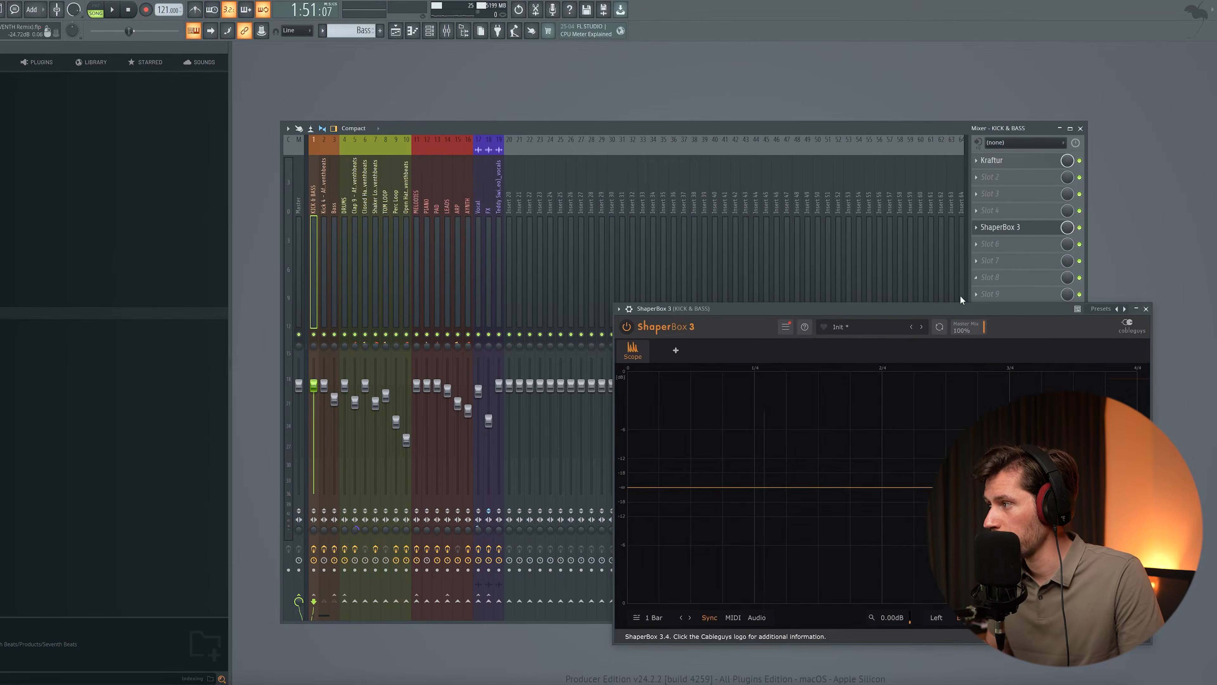
left_click(982, 177)
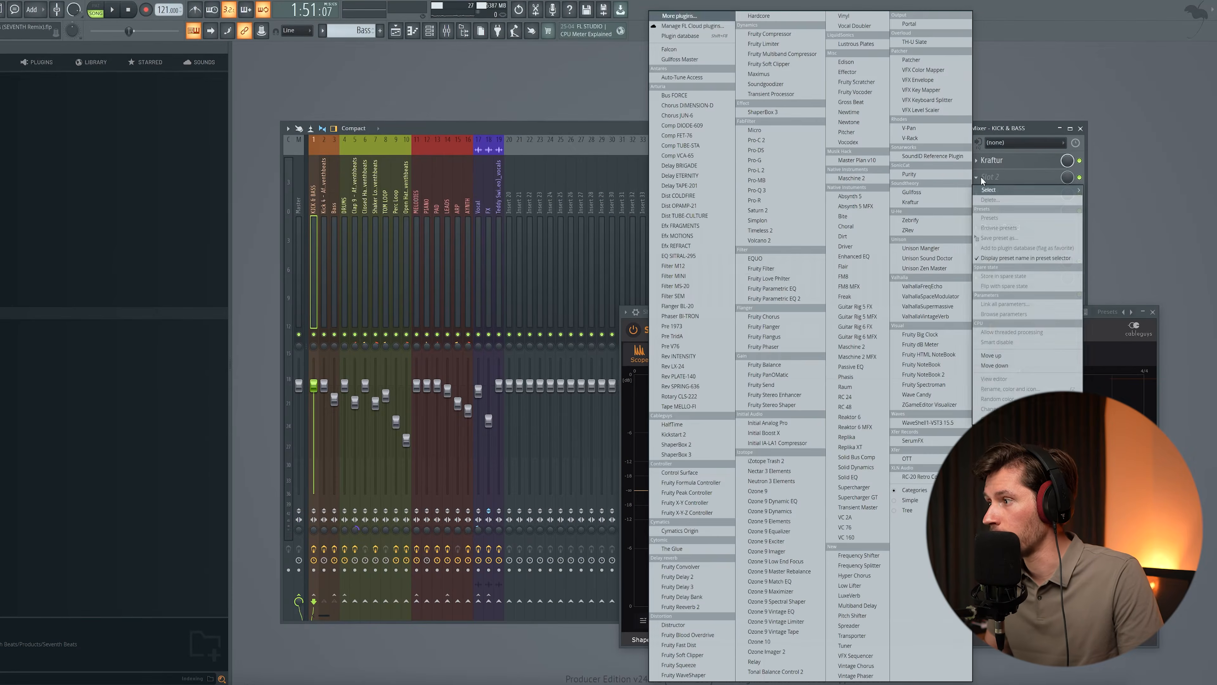
left_click(774, 170)
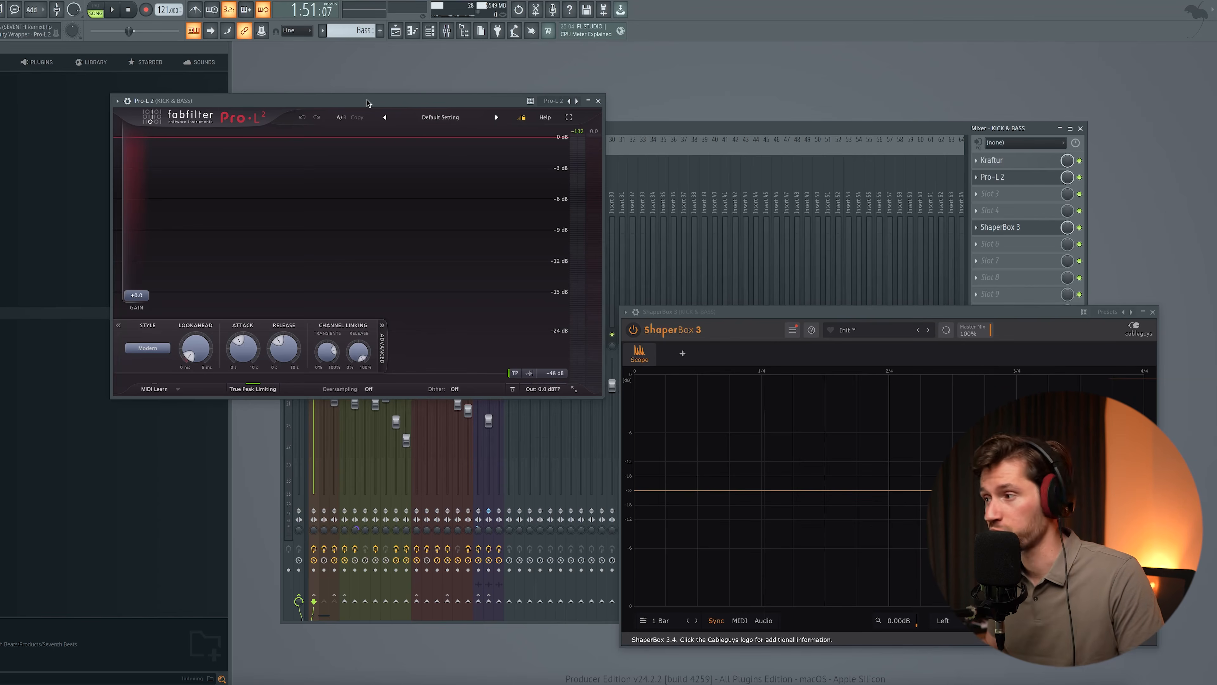
left_click(117, 102)
mouse_move(126, 143)
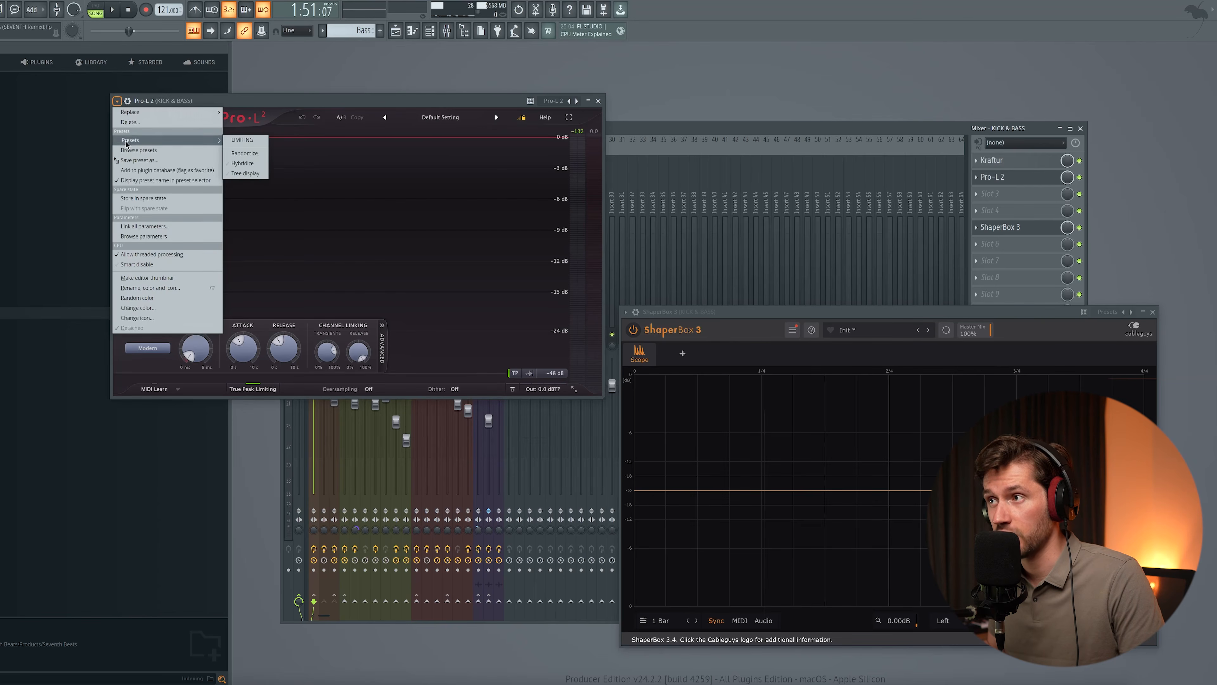
left_click(242, 140)
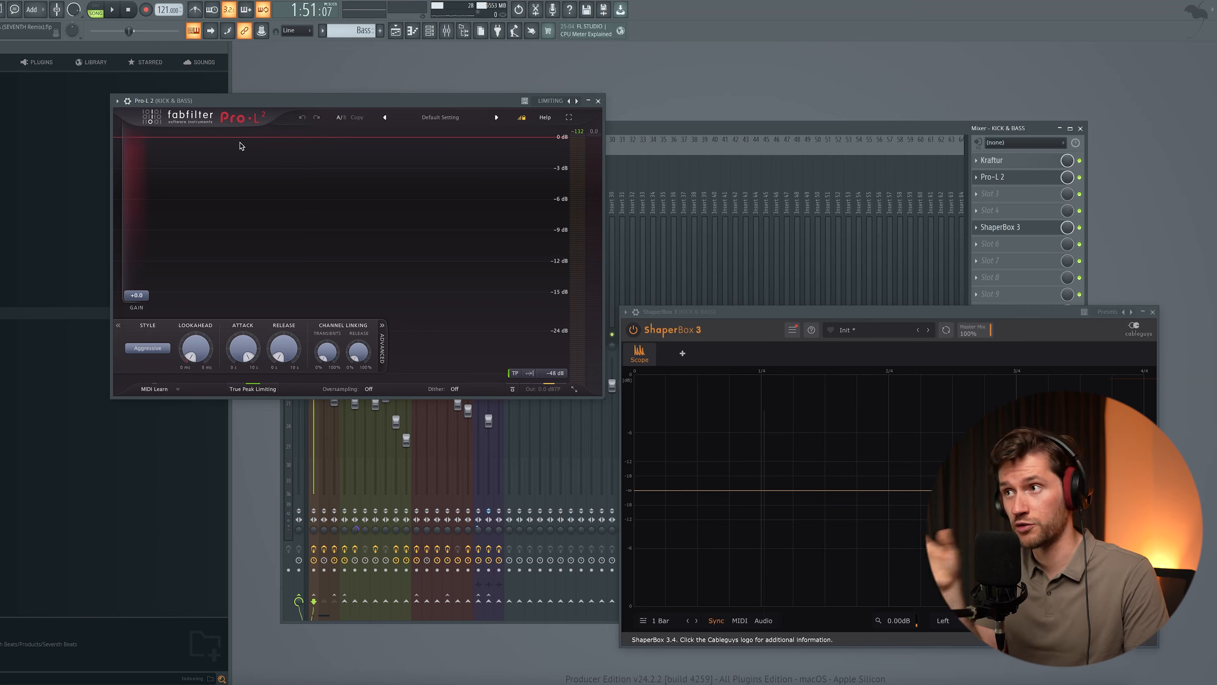
Raise the KICK & BASS bus's Pro-L 2 gain to +12.2 dB, check the limiting during playback and close the limiter
mouse_move(544, 391)
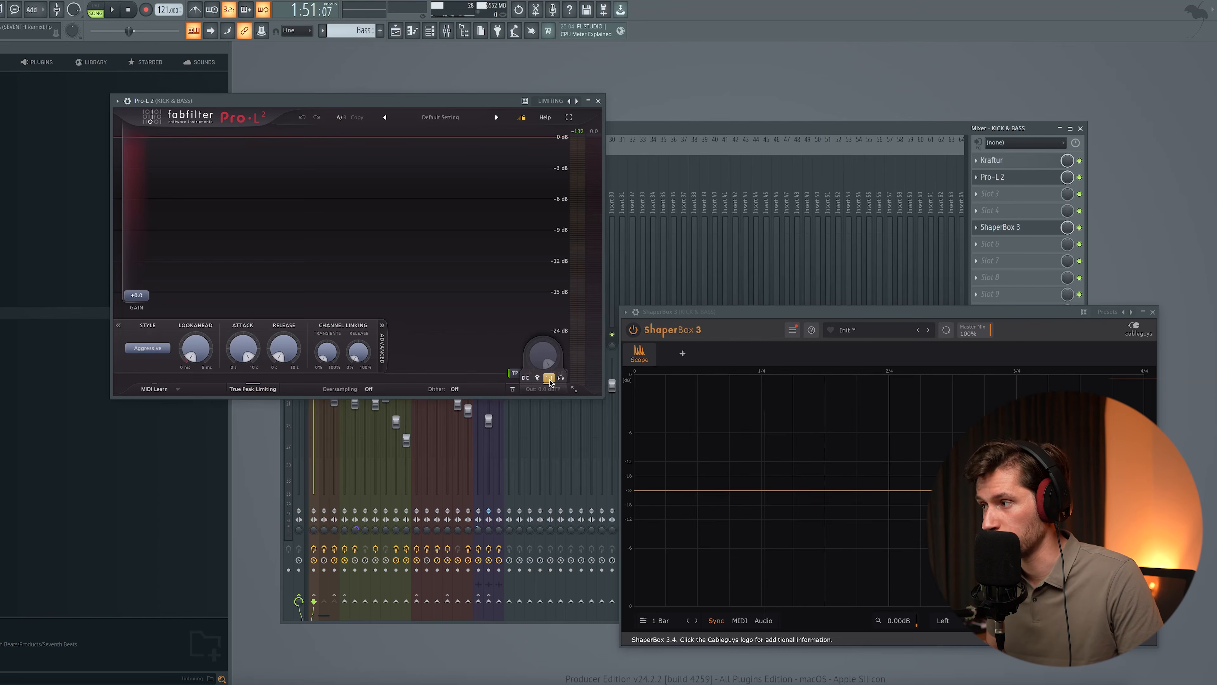
mouse_move(422, 120)
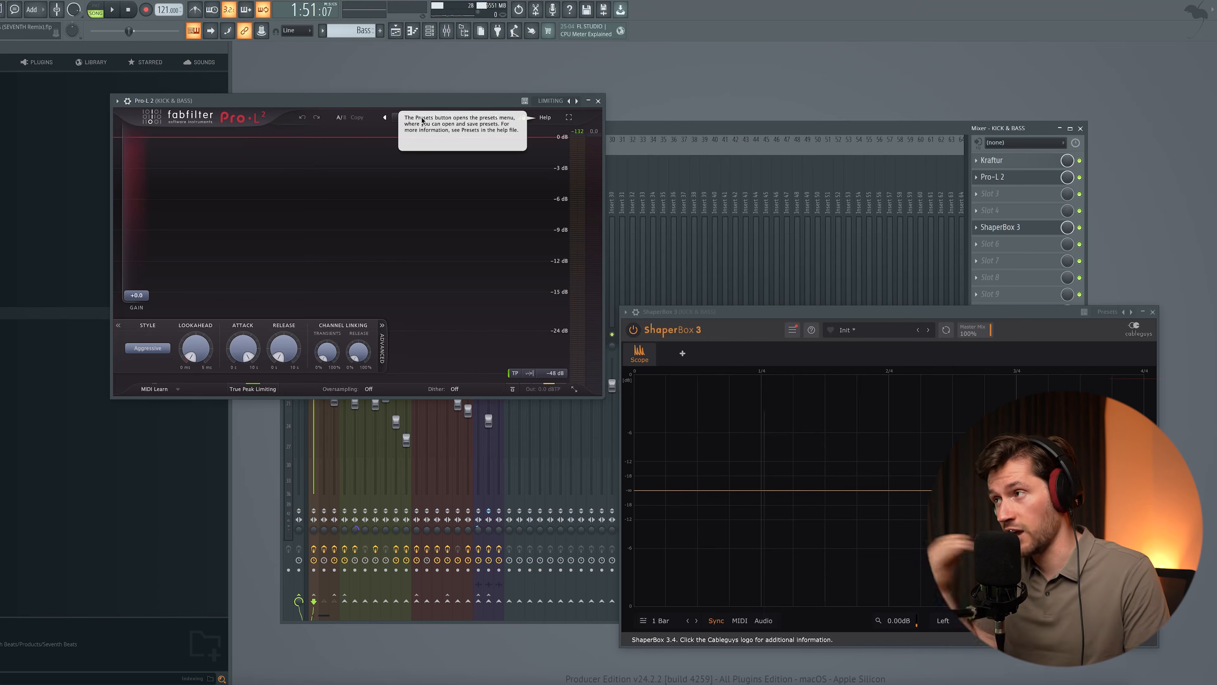
mouse_move(186, 355)
mouse_move(248, 351)
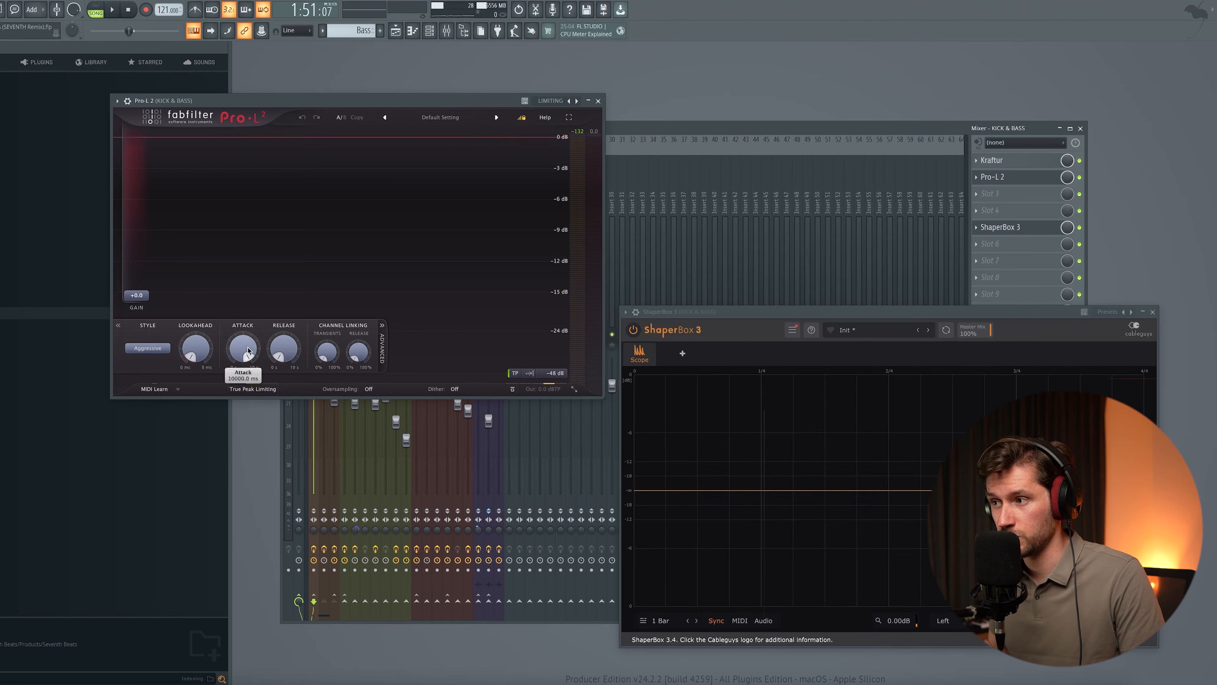
mouse_move(369, 364)
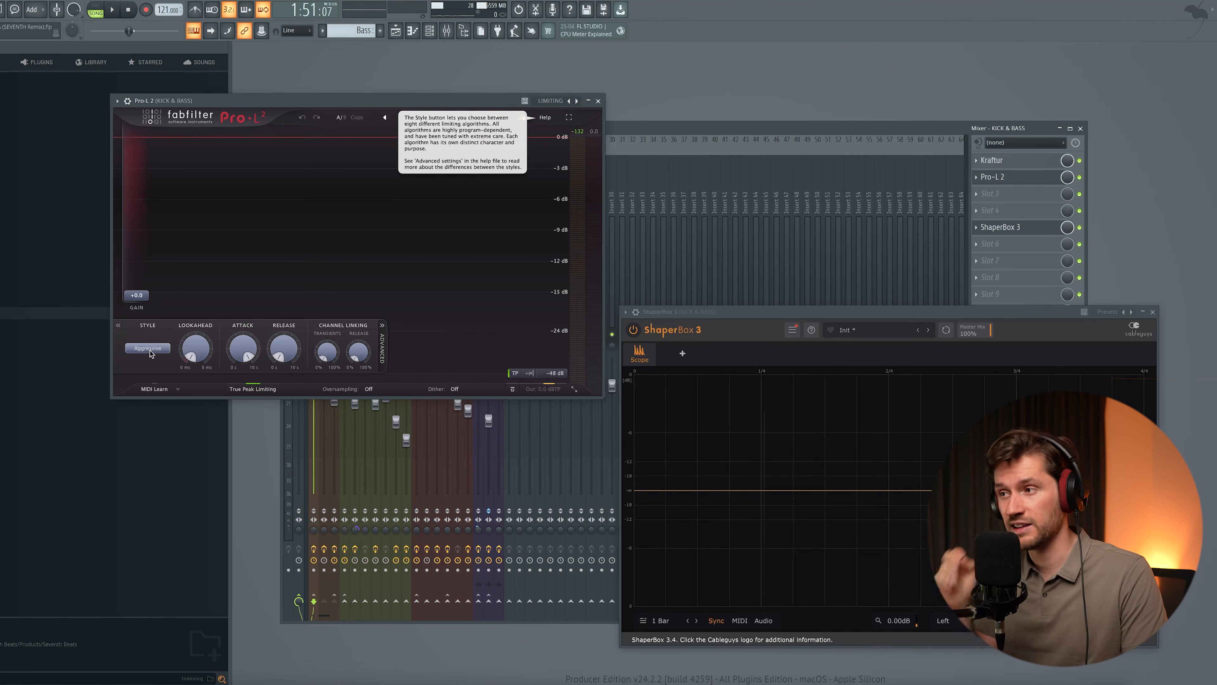
left_click_drag(137, 261, 138, 230)
key("space")
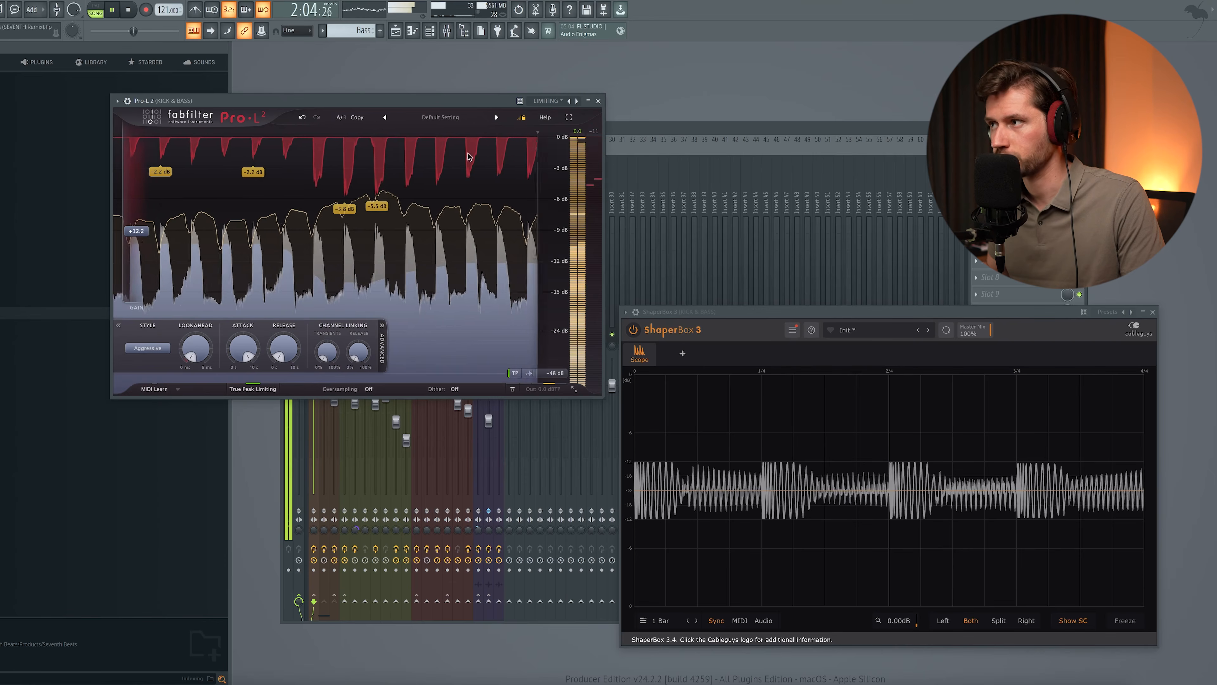
left_click(598, 101)
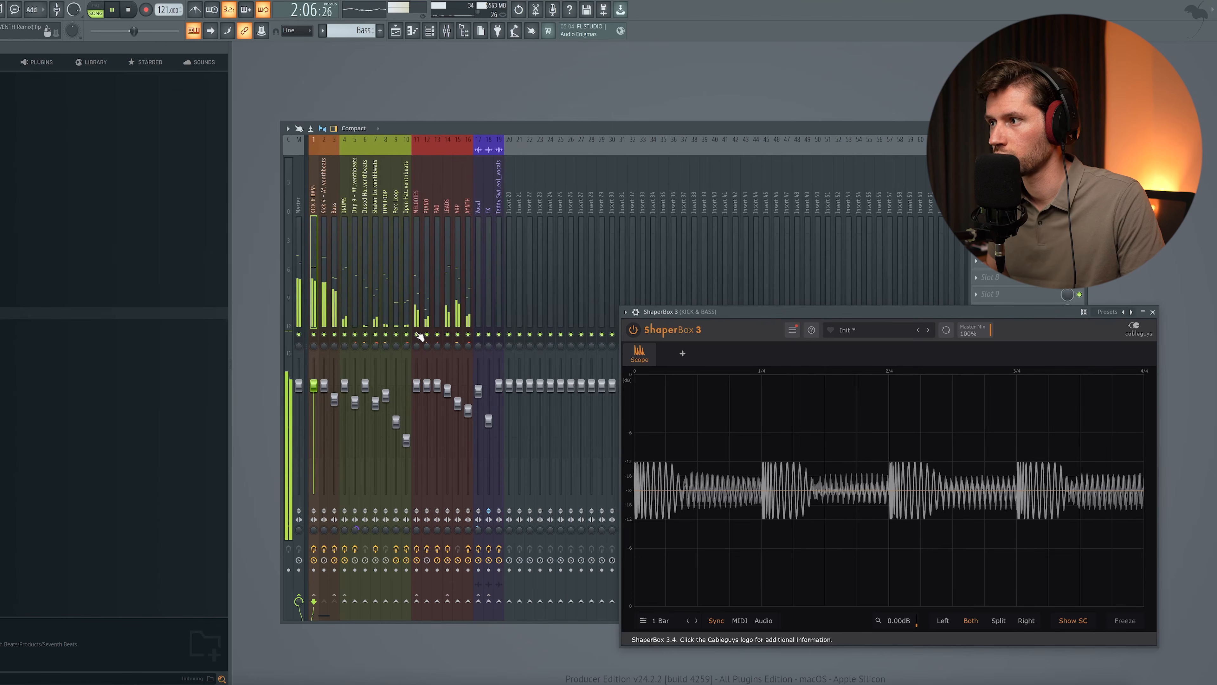
Replay the section against the scope, set the KICK & BASS bus's Pro-L 2 gain to +11.0 dB and close the limiter
key("space")
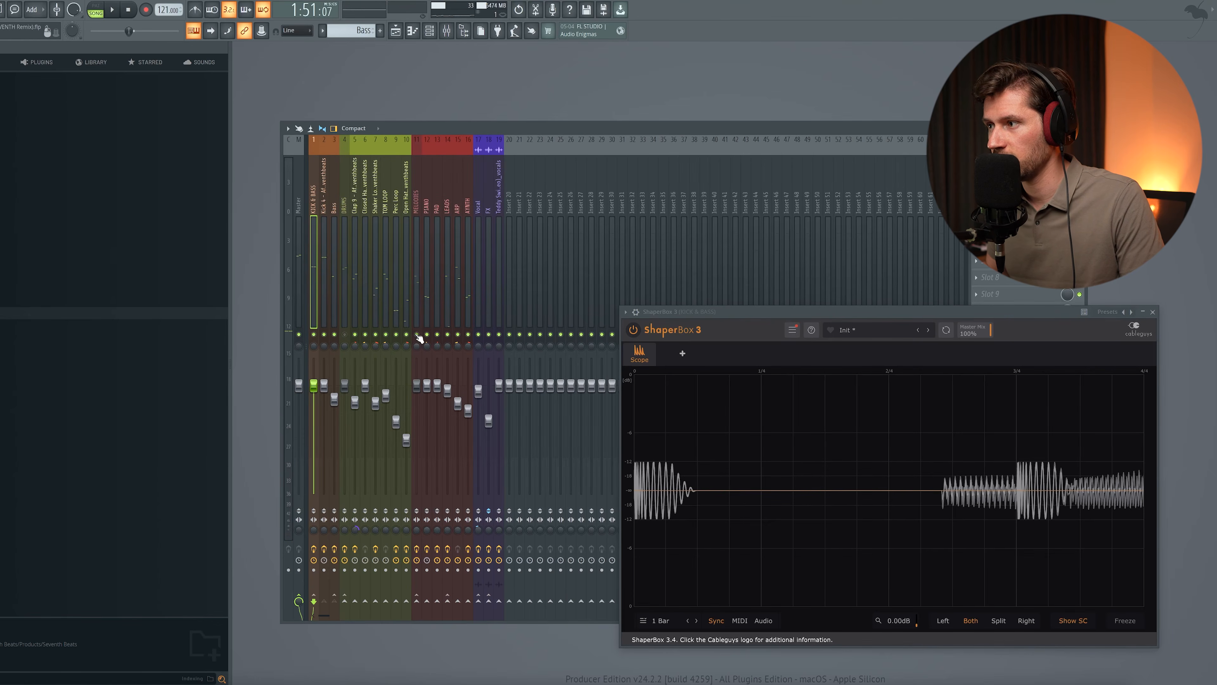
key("space")
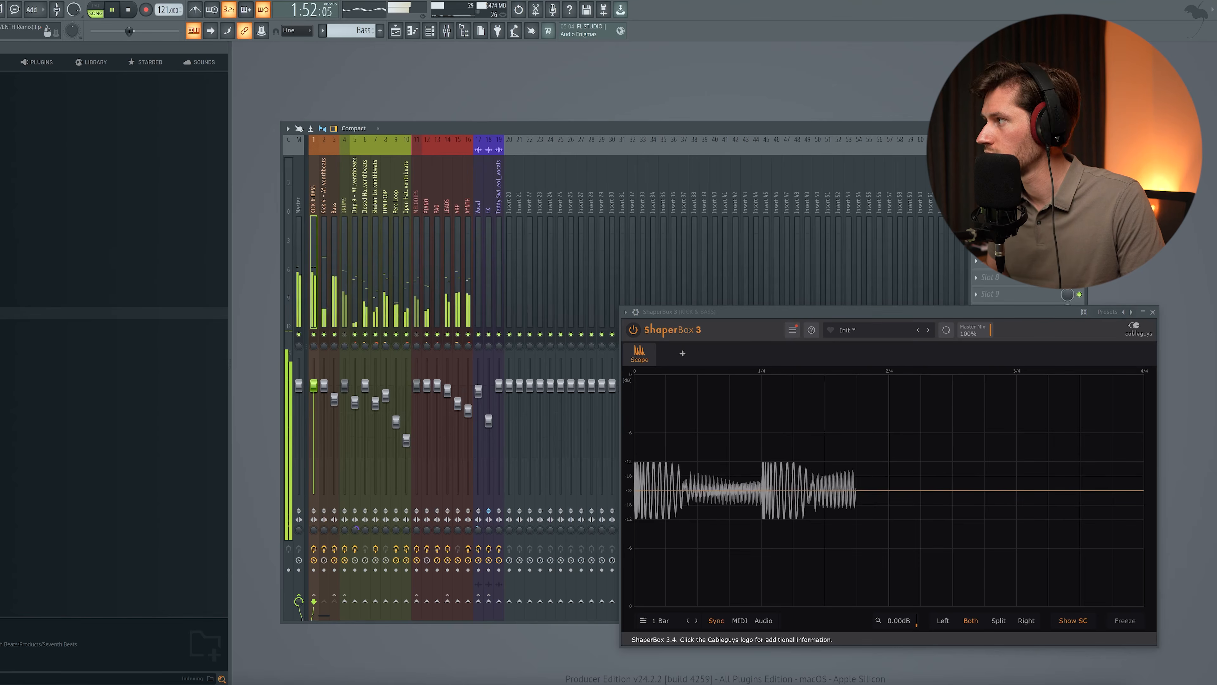
left_click(1011, 161)
left_click(1011, 161)
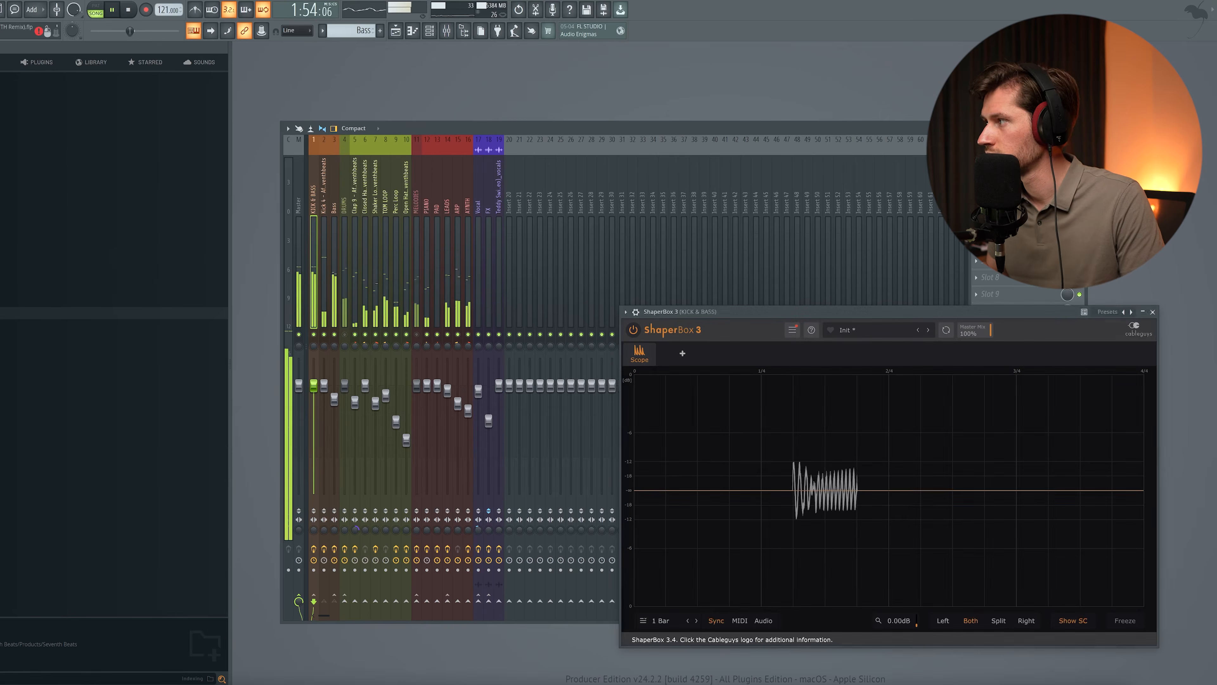
left_click(1011, 161)
mouse_move(136, 231)
left_mouse_down()
mouse_move(135, 199)
mouse_move(143, 247)
mouse_move(145, 236)
left_mouse_up()
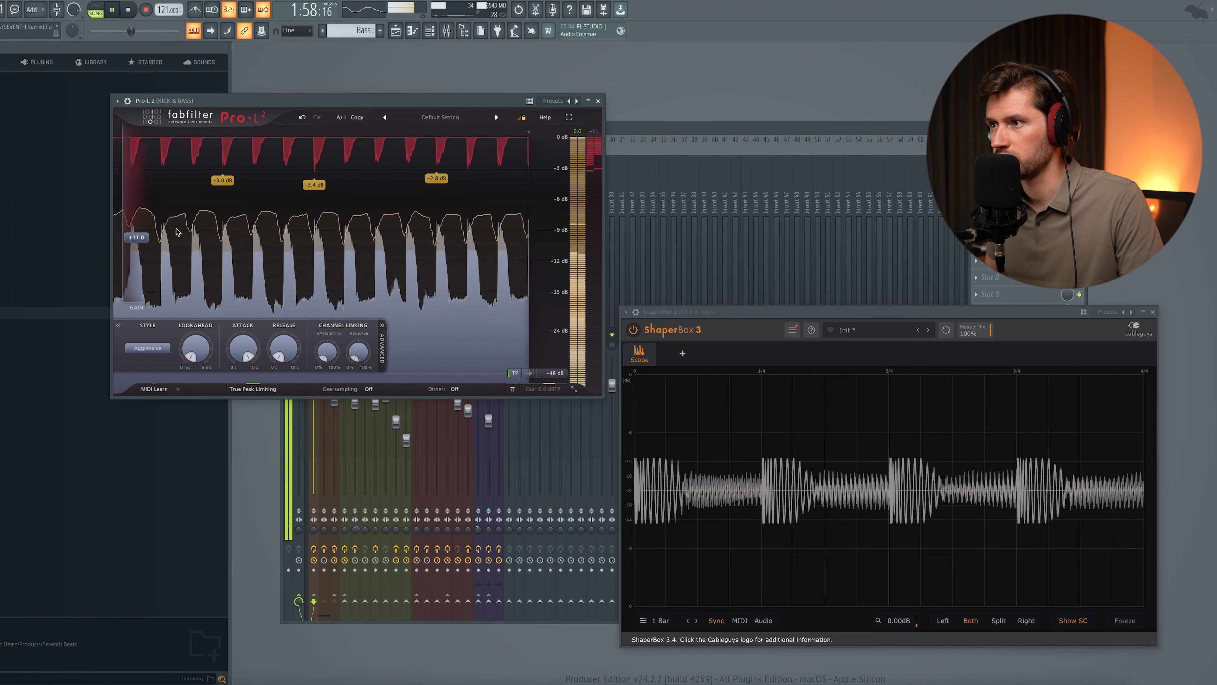
key("space")
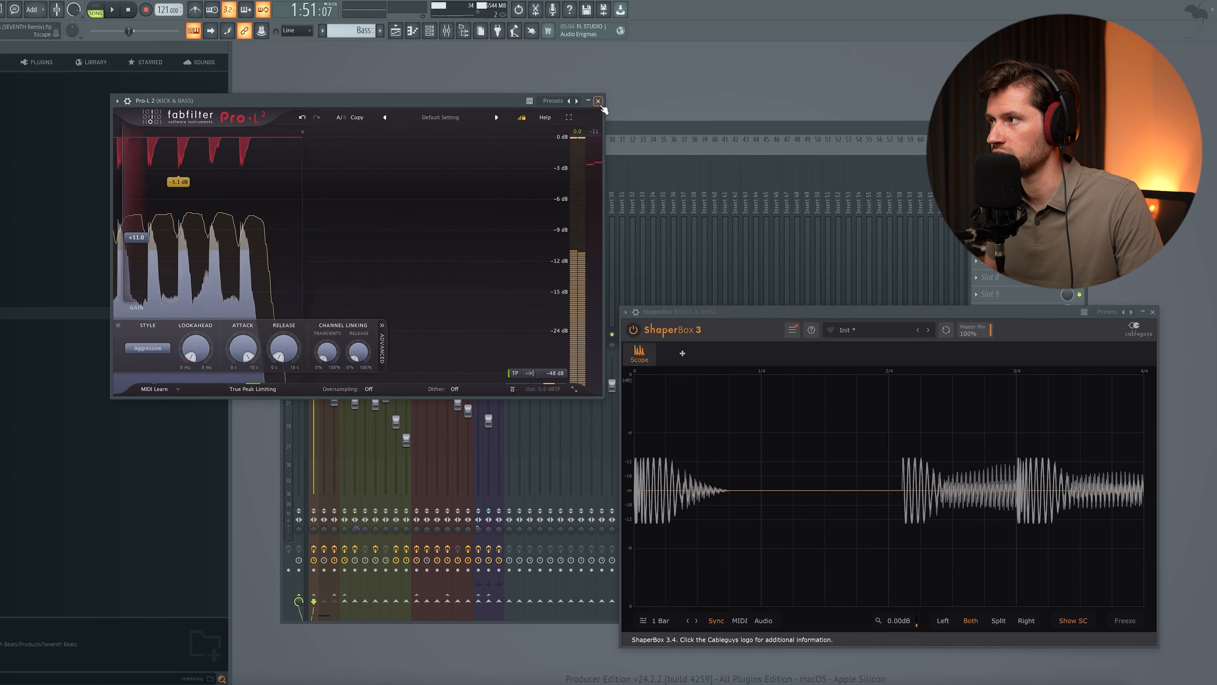
left_click(598, 101)
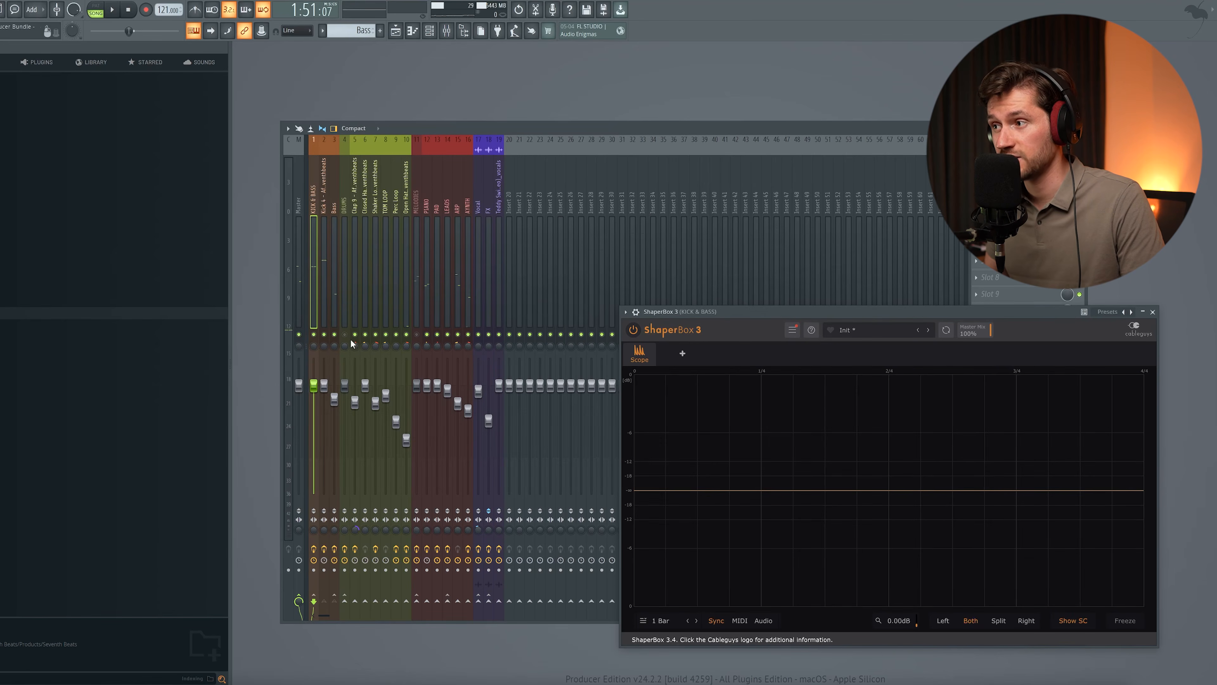
Open the DRUMS bus's ShaperBox 3 scope and load Pro-L 2 on that bus with the LIMITING preset
left_click(344, 209)
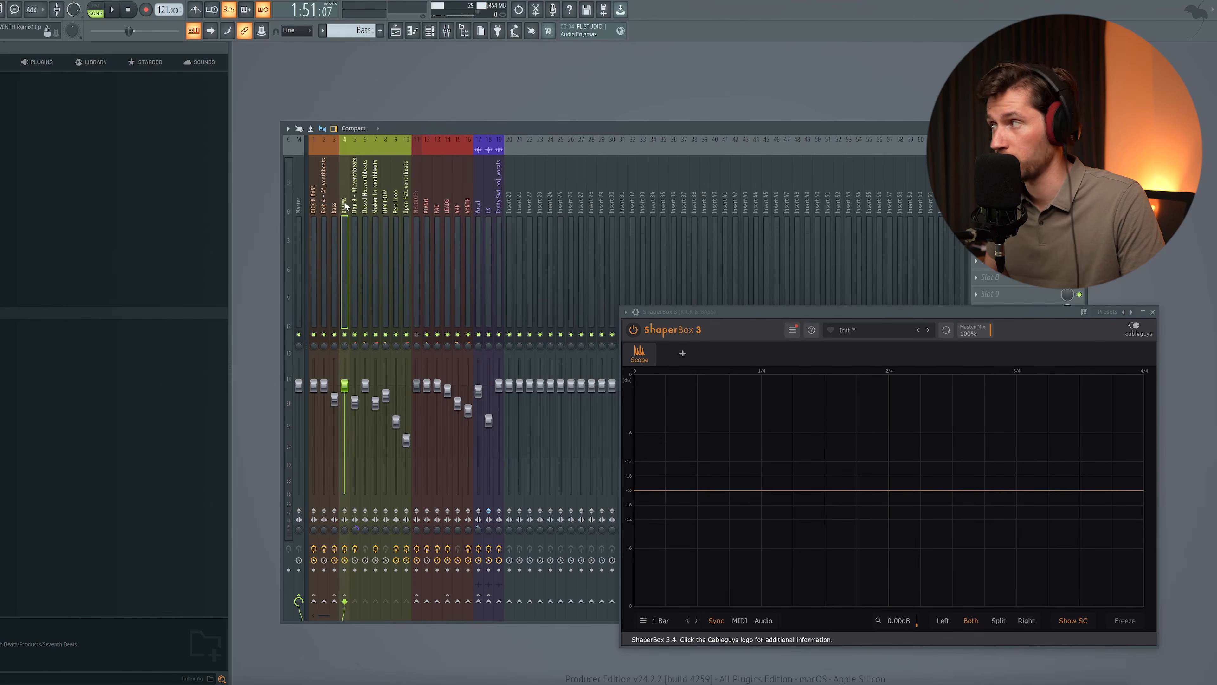
left_click(1007, 160)
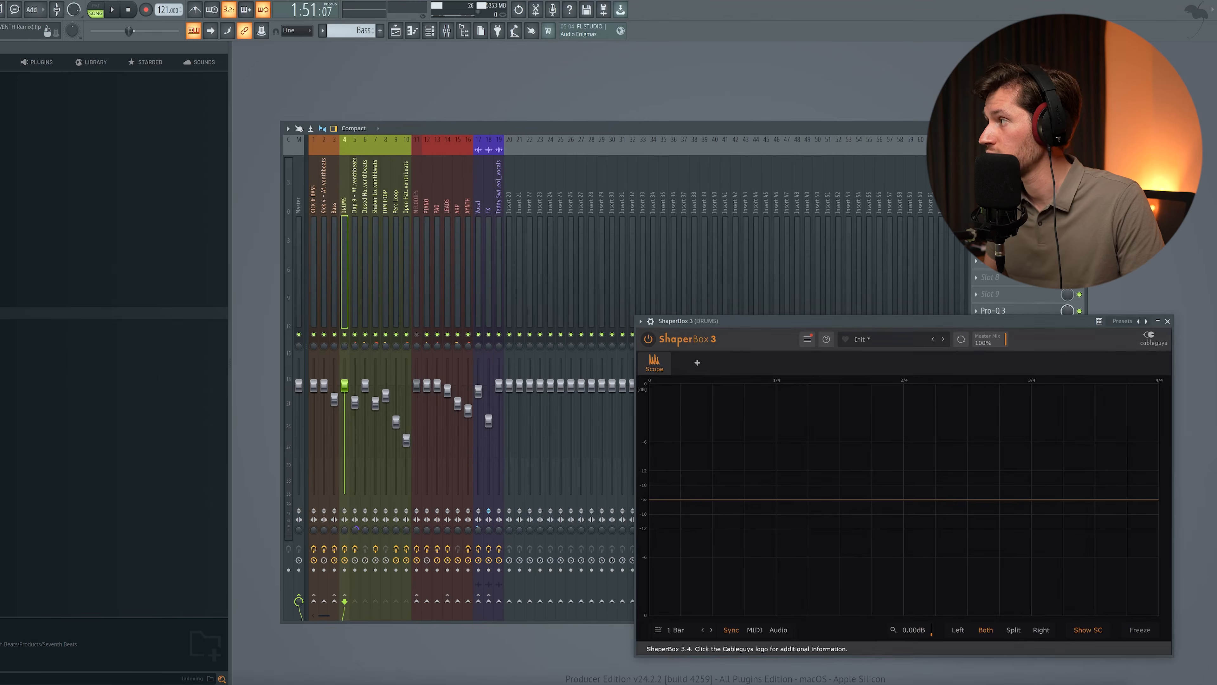
left_click(997, 260)
left_click(747, 268)
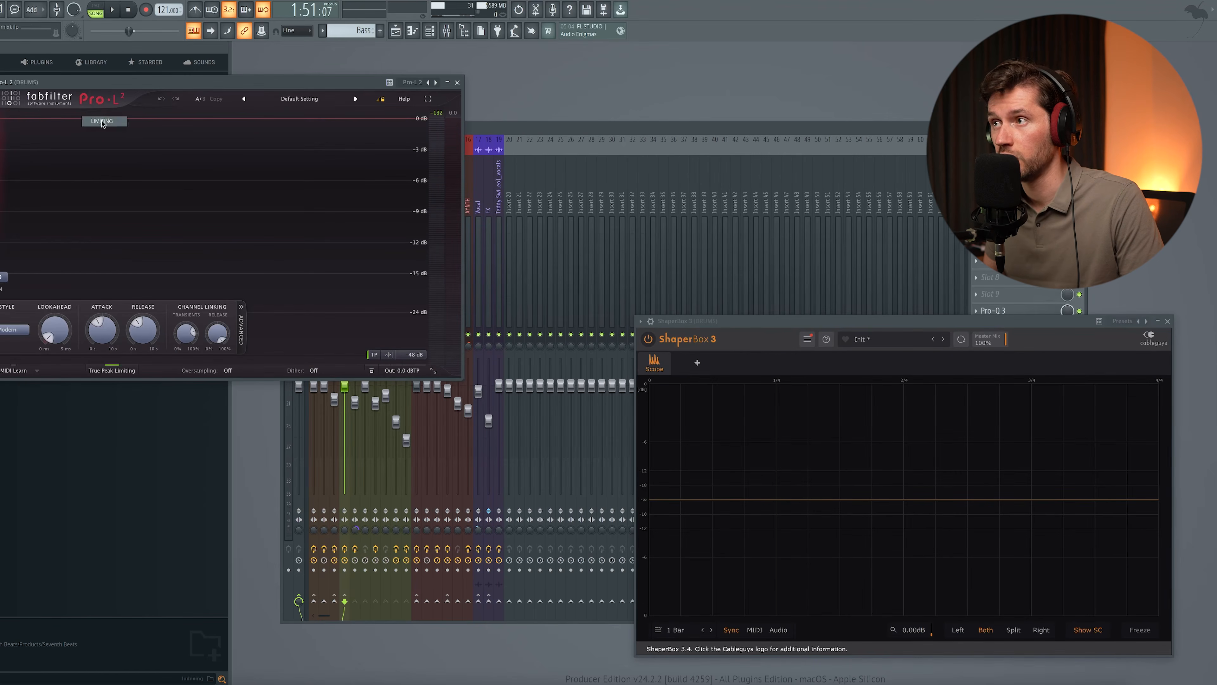
left_click_drag(128, 86, 177, 138)
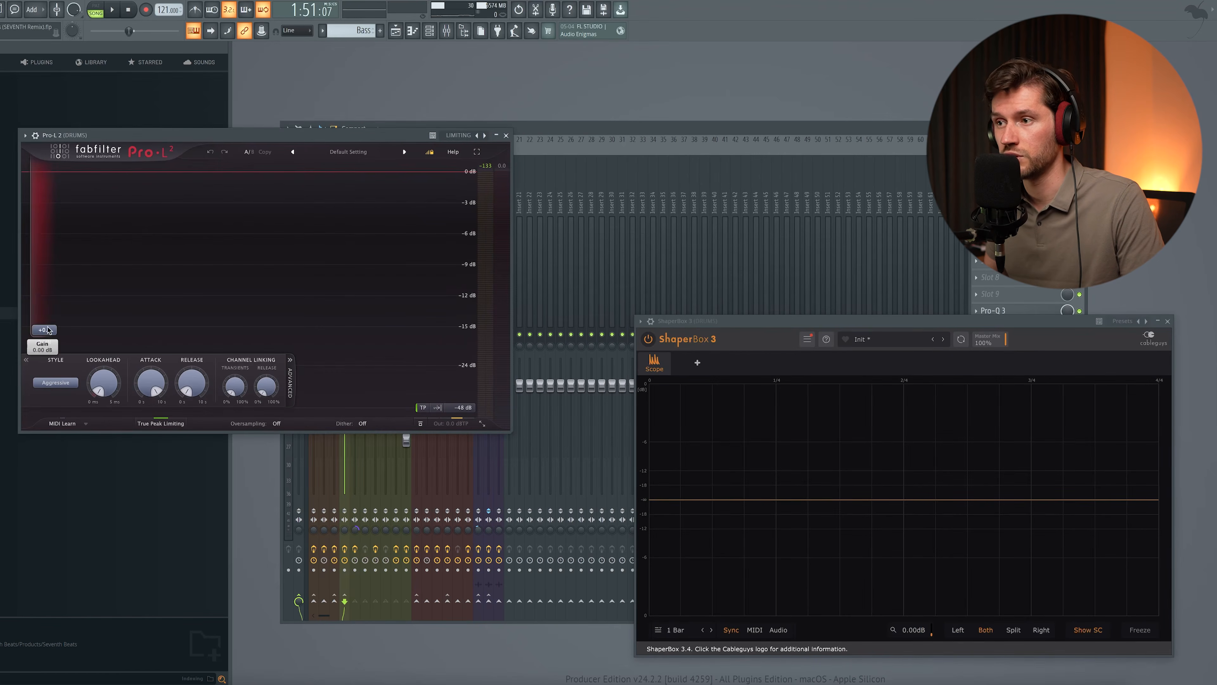
Raise the DRUMS bus's Pro-L 2 gain during playback to shave off its peaks
key("space")
left_click_drag(46, 290, 49, 247)
left_click_drag(51, 244, 52, 245)
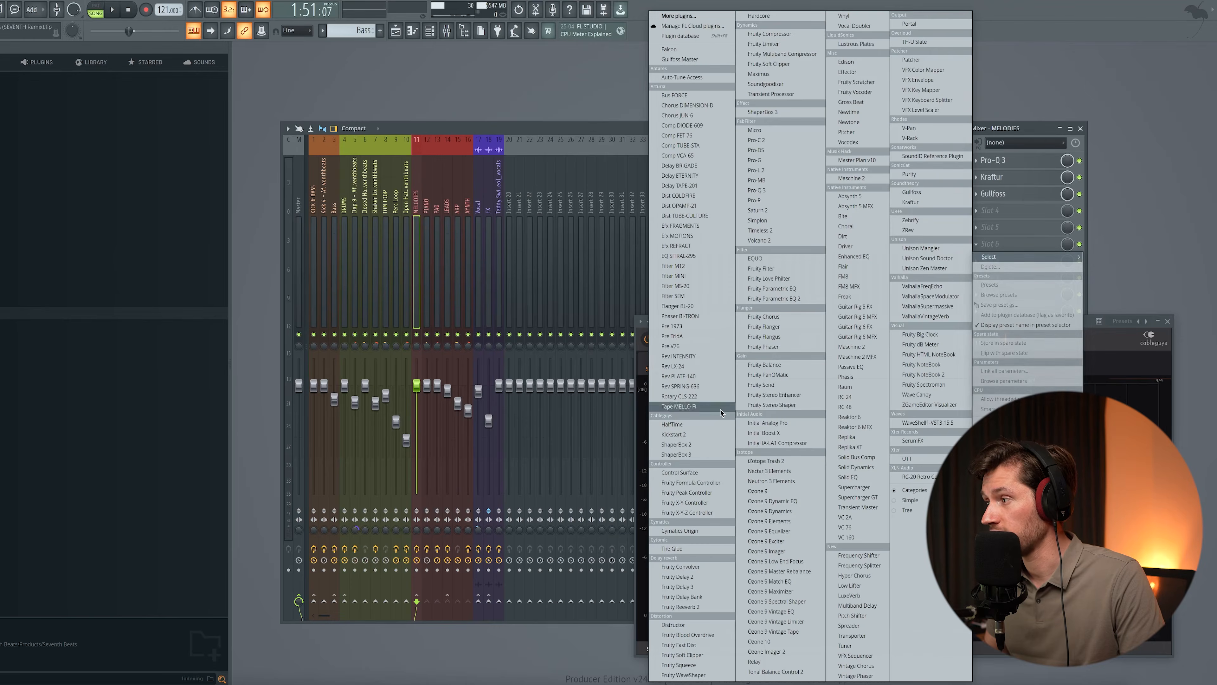
Load ShaperBox 3 into the MELODIES bus's sixth slot and add its Oscilloscope
left_click(685, 454)
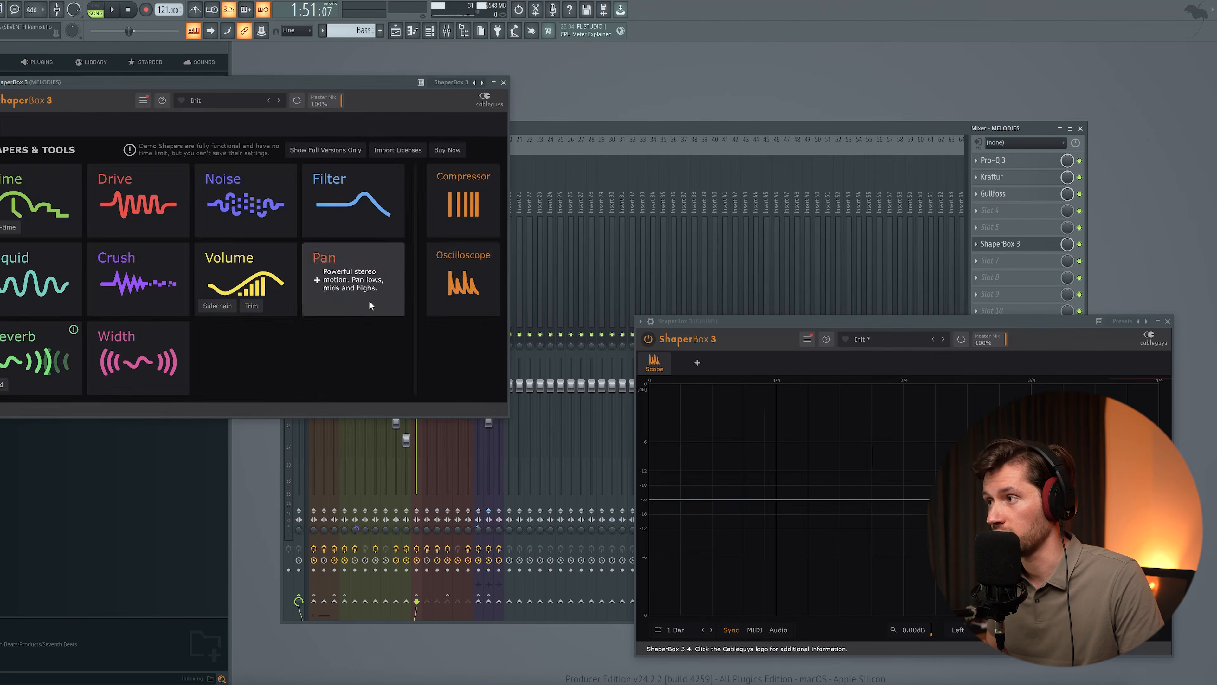
left_click(1001, 243)
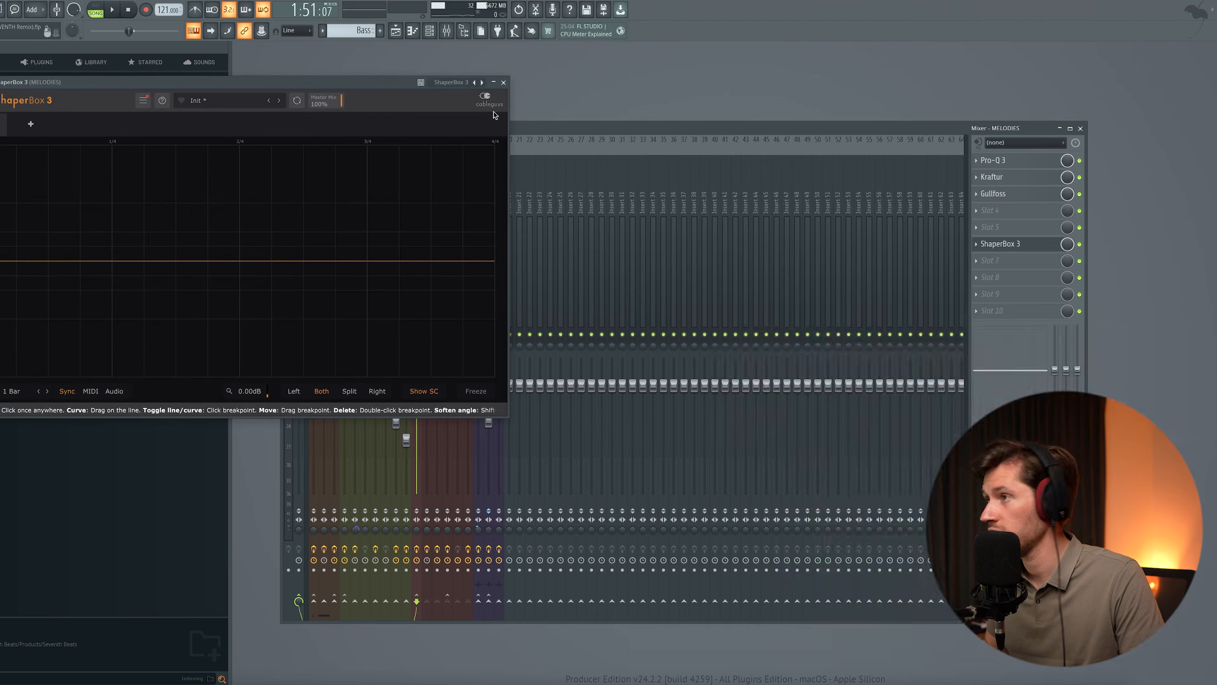
Load Pro-L 2 after Gullfoss on the MELODIES bus with the LIMITING preset and raise its gain to +16.9 dB during playback
left_click(978, 210)
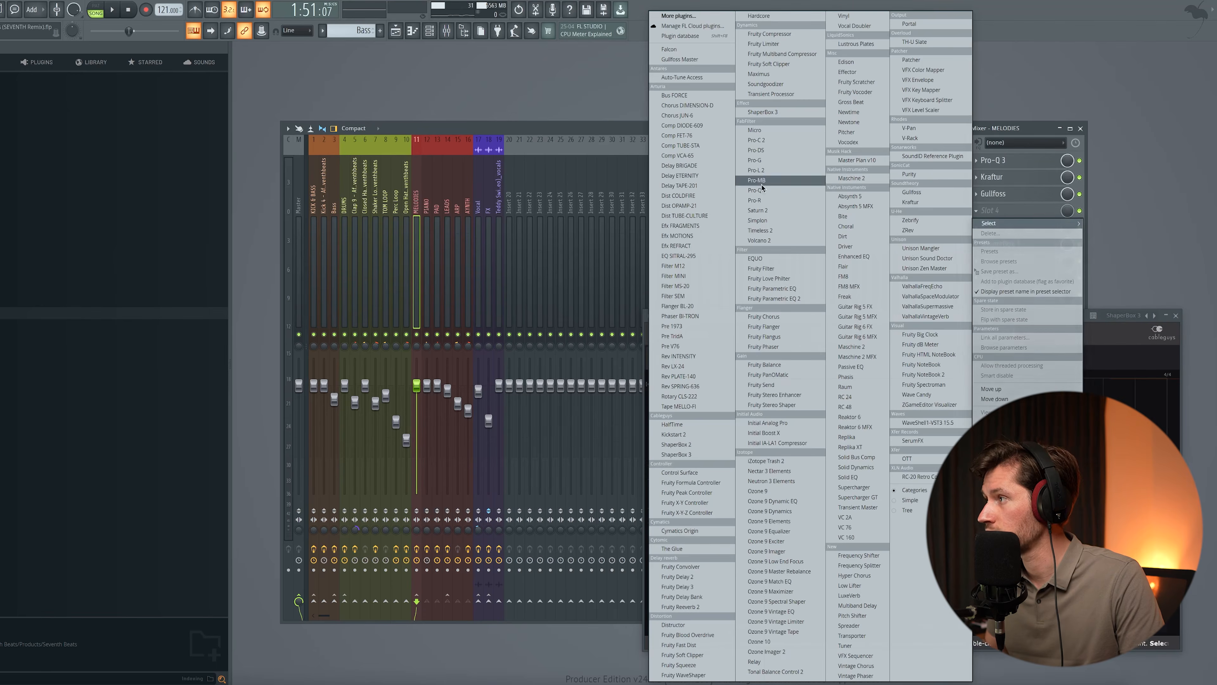
left_click(762, 171)
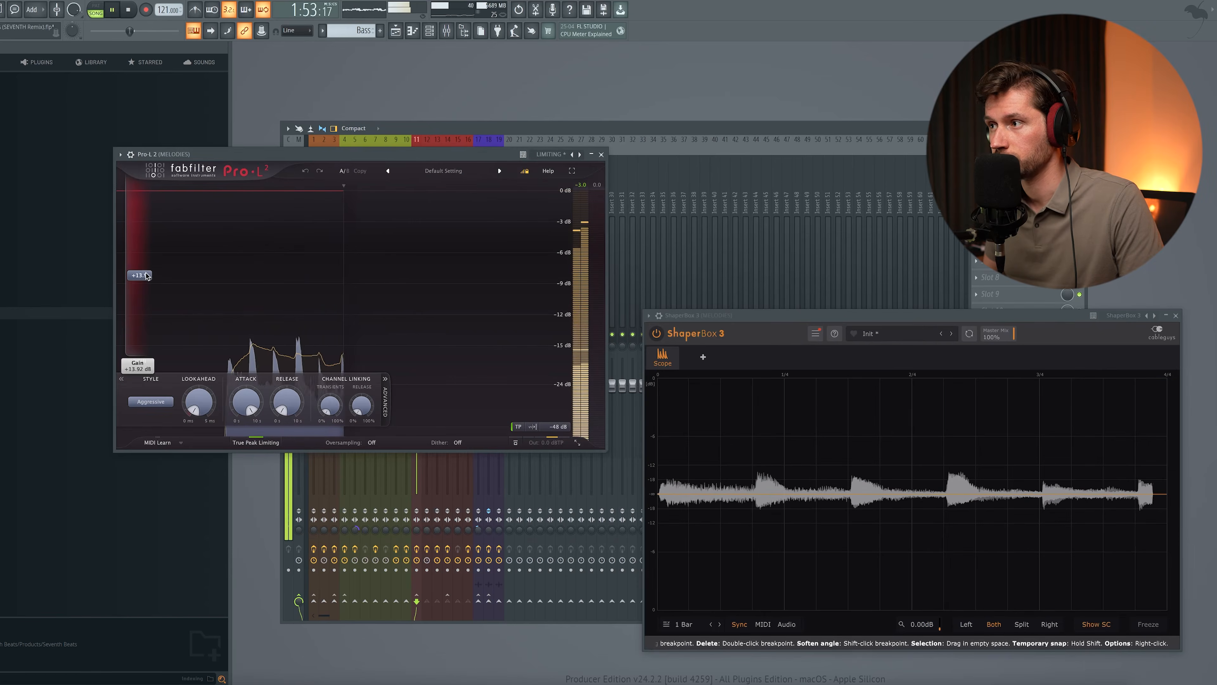
left_click_drag(148, 273, 148, 260)
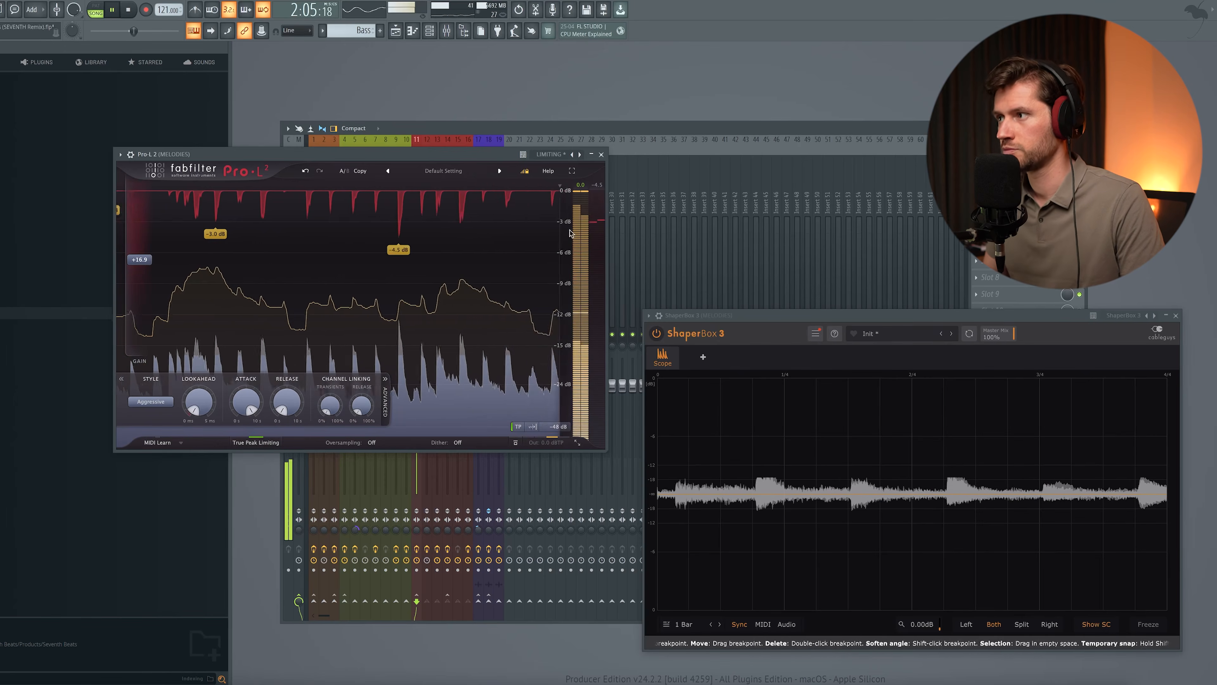
key("space")
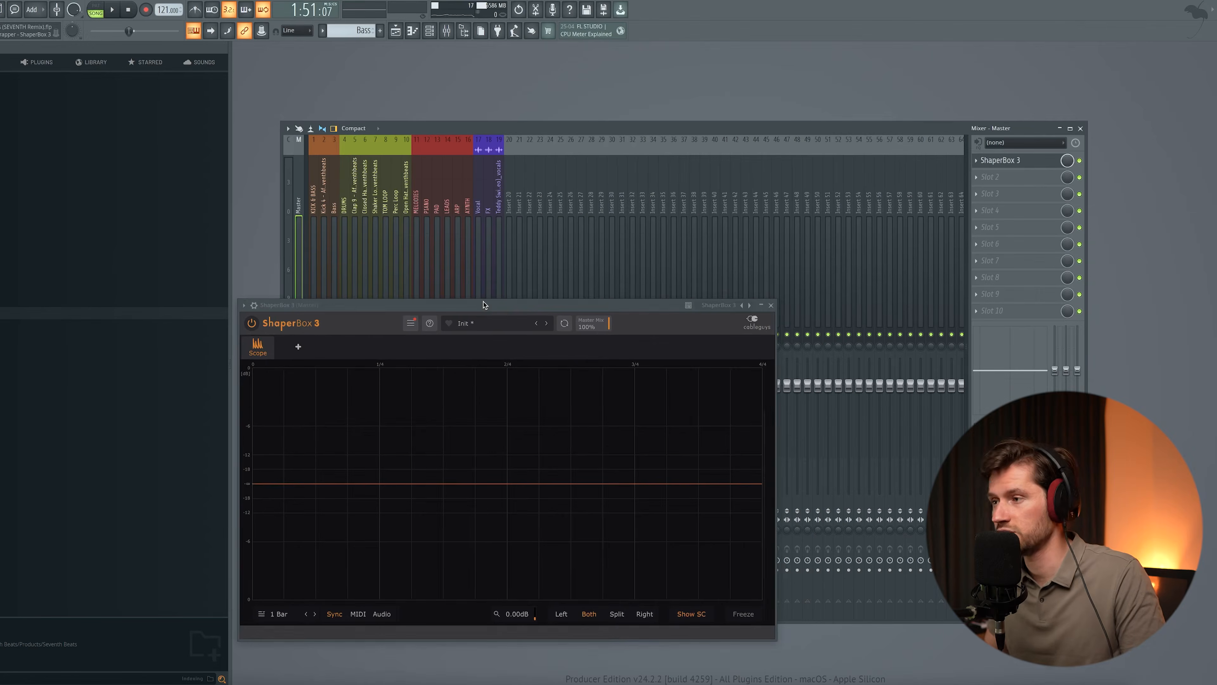
Load Pro-Q 3 in the Master's first slot, add a slight low-shelf cut and compare it bypassed and active
left_click_drag(483, 305, 486, 295)
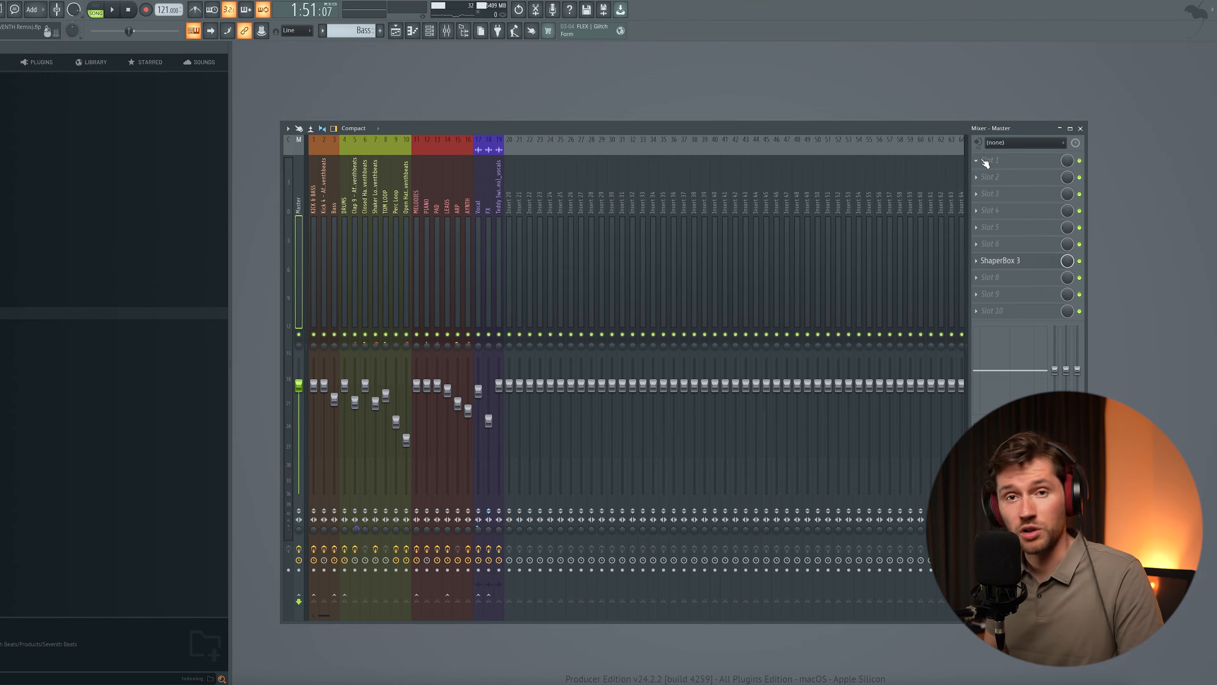
left_click(985, 162)
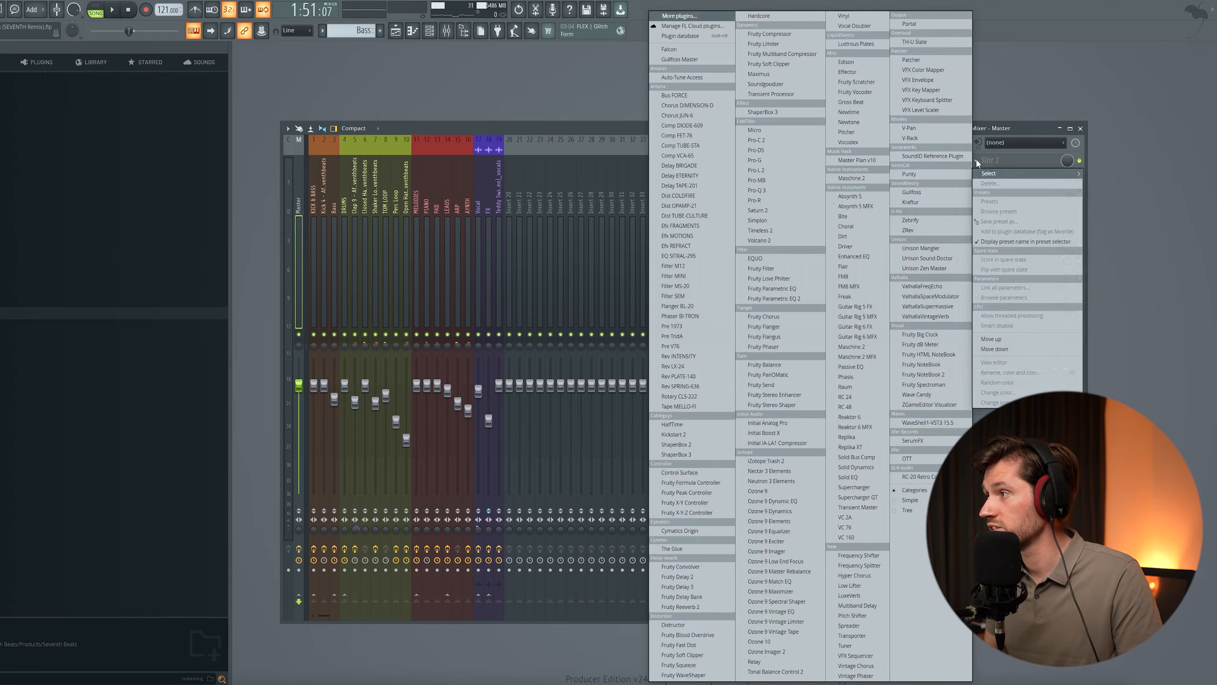
left_click(776, 191)
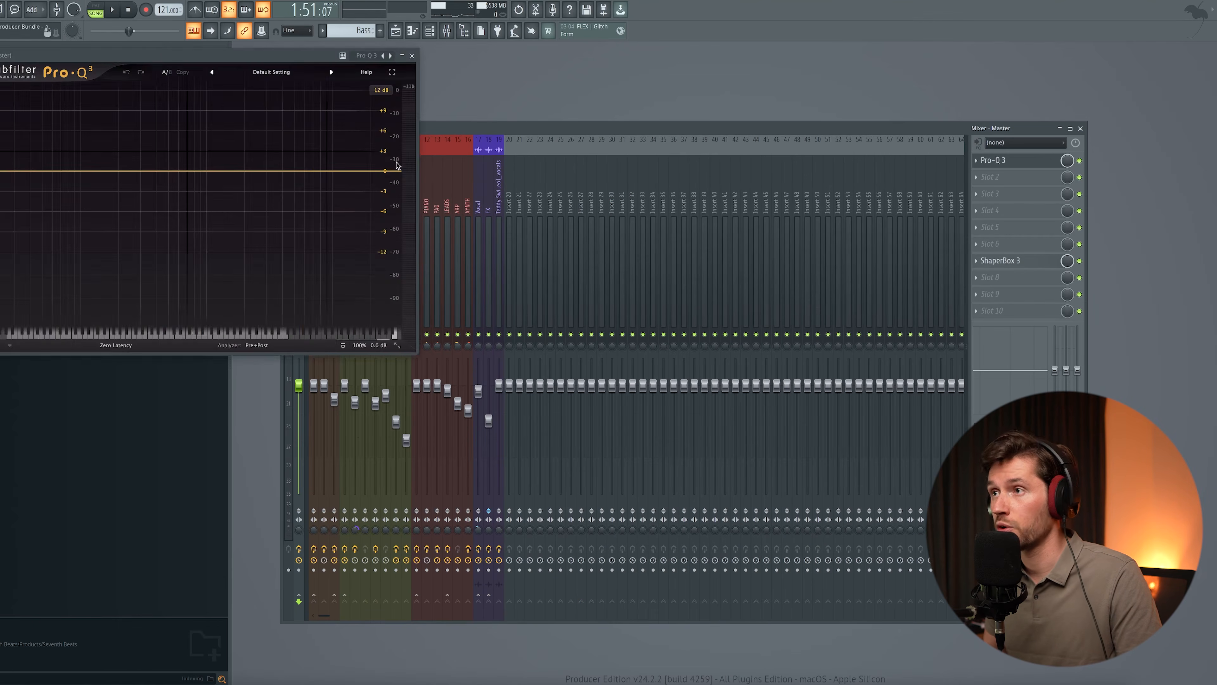
left_click_drag(157, 63, 468, 125)
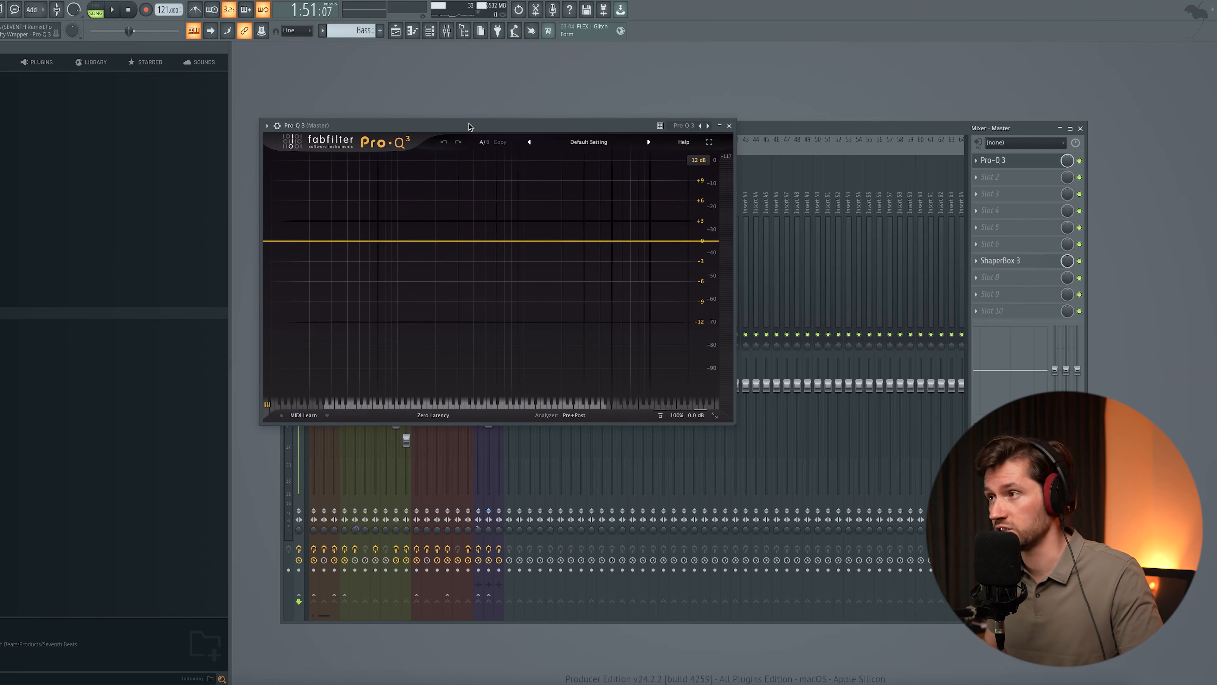
left_click_drag(281, 242, 450, 247)
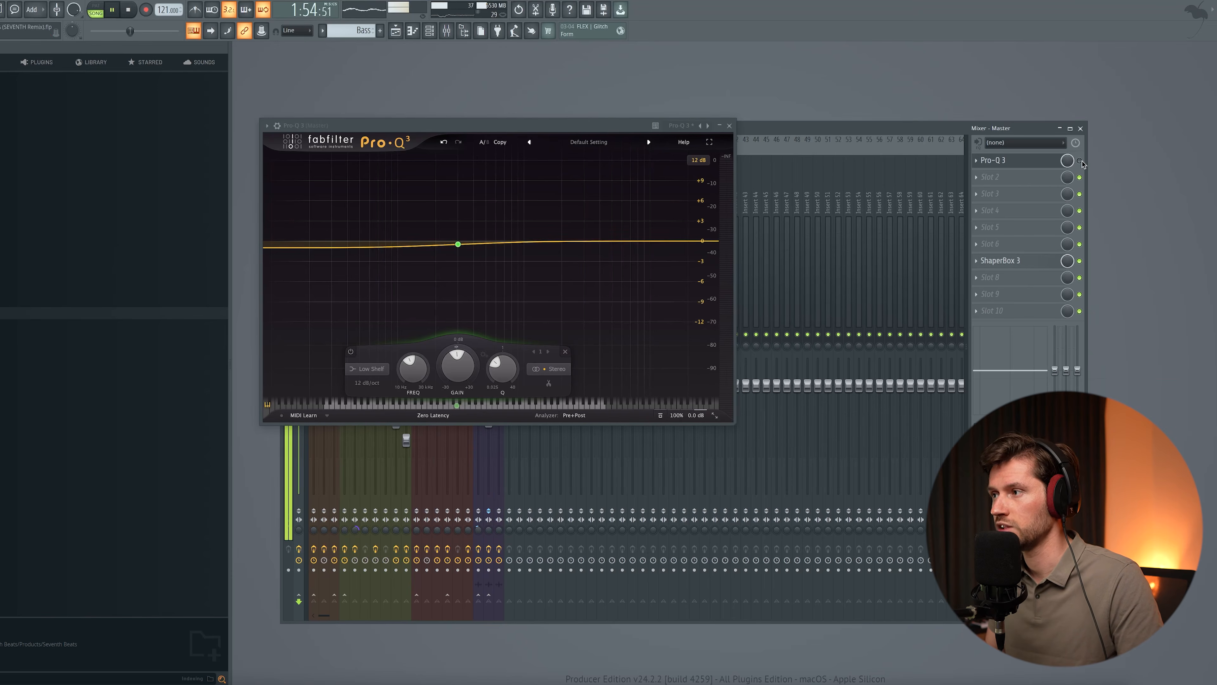
left_click(1079, 162)
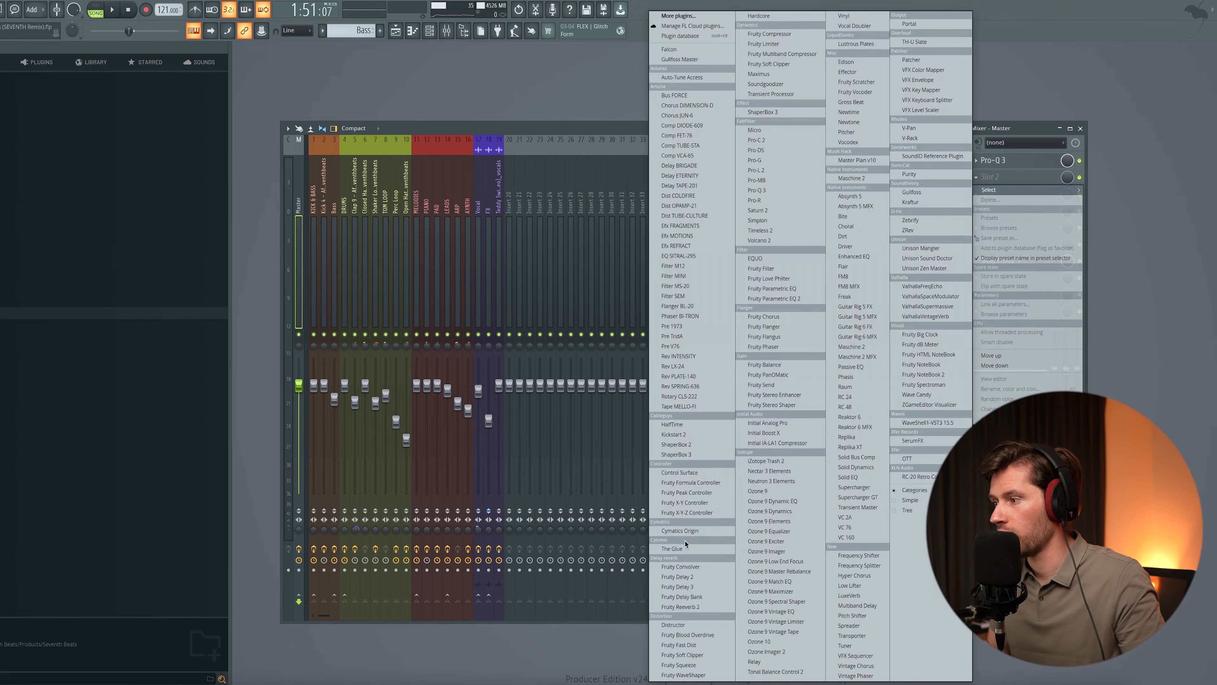
Load The Glue after Pro-Q 3 on the Master with the "Mastering - catch the peaks" preset and audition it
left_click(673, 547)
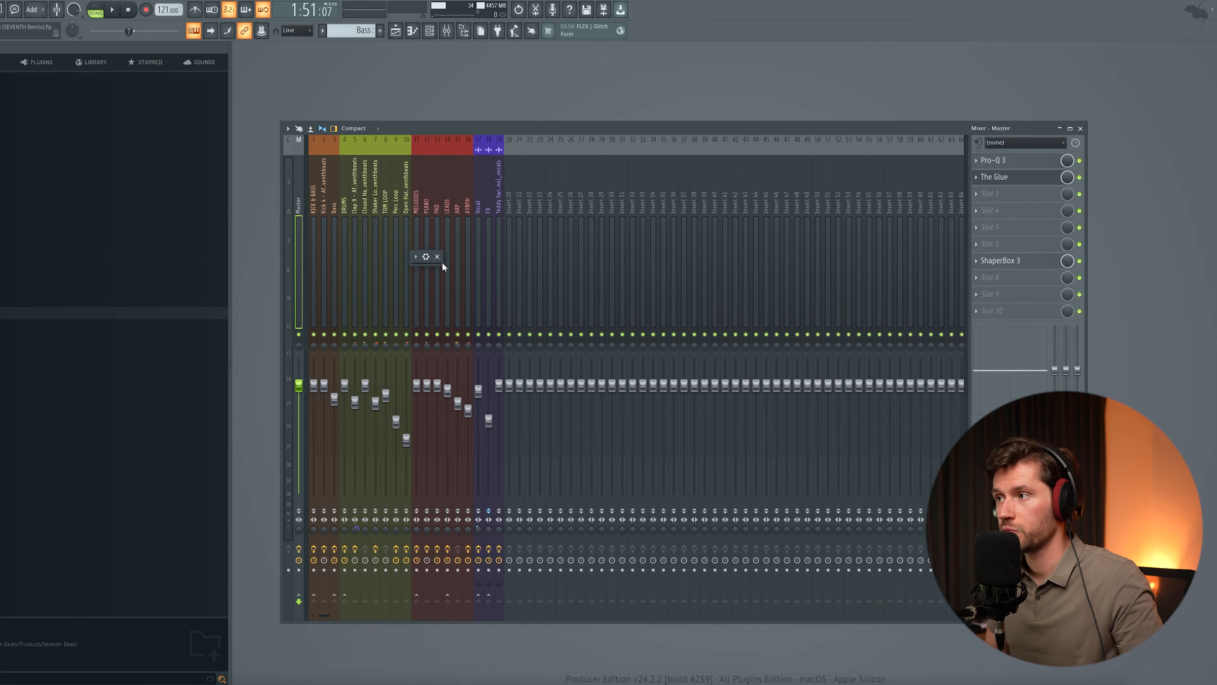
left_click_drag(504, 263, 484, 211)
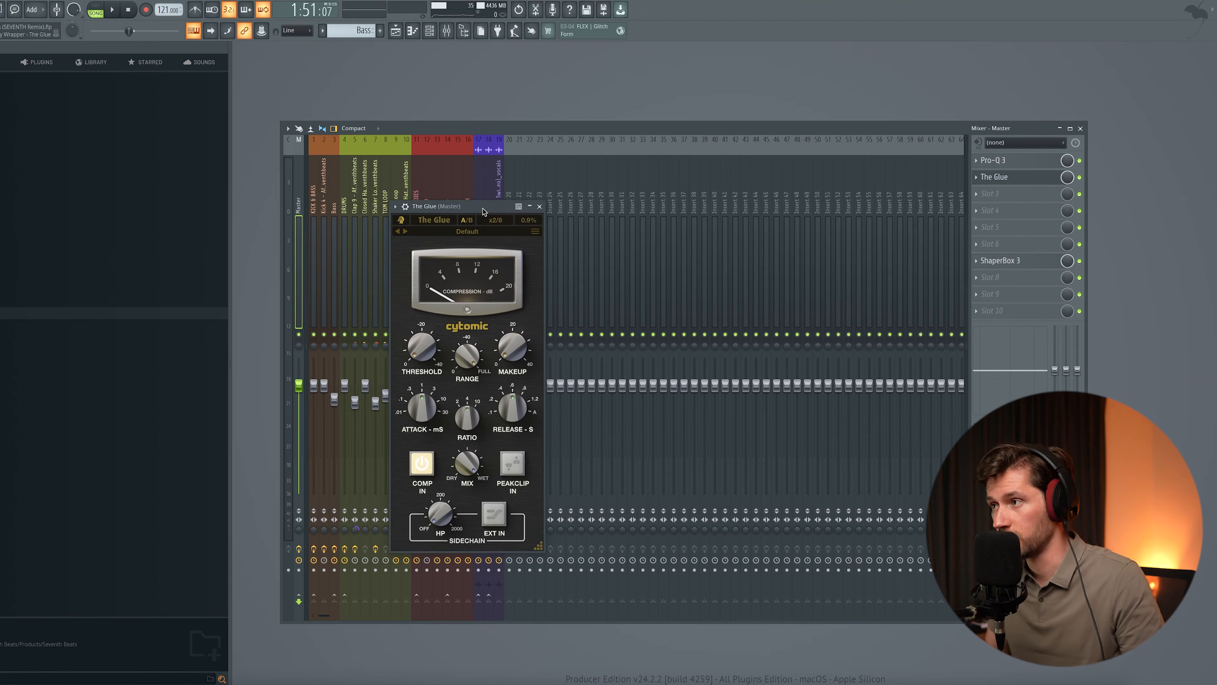
left_click(445, 232)
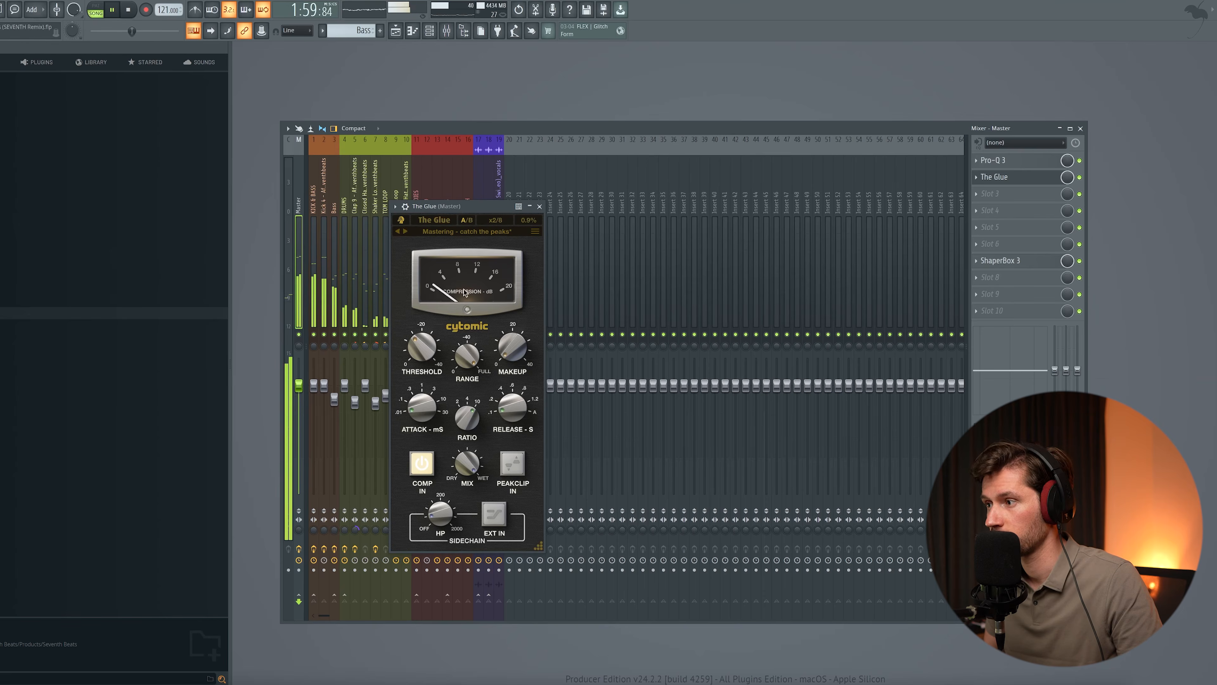
key("Escape")
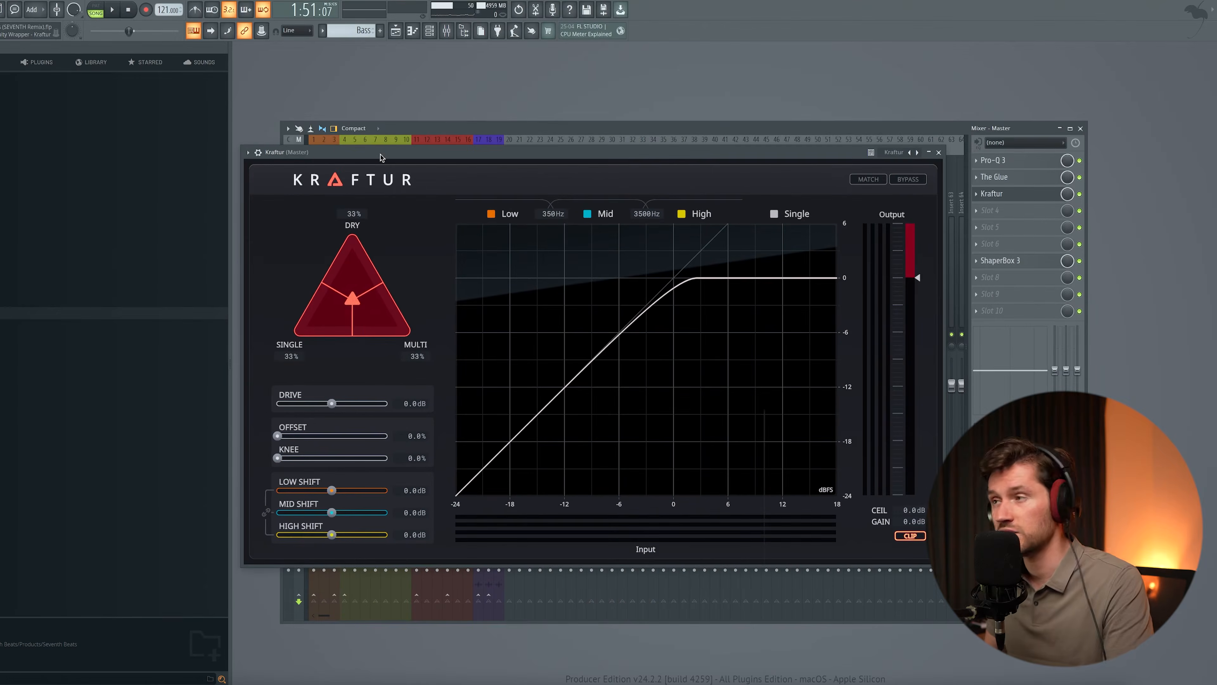
Set the Master's Kraftur to 100% Multi with Match on and 150 Hz and 2000 Hz crossovers, and arrange it beside the ShaperBox 3 scope
left_click_drag(352, 298, 355, 299)
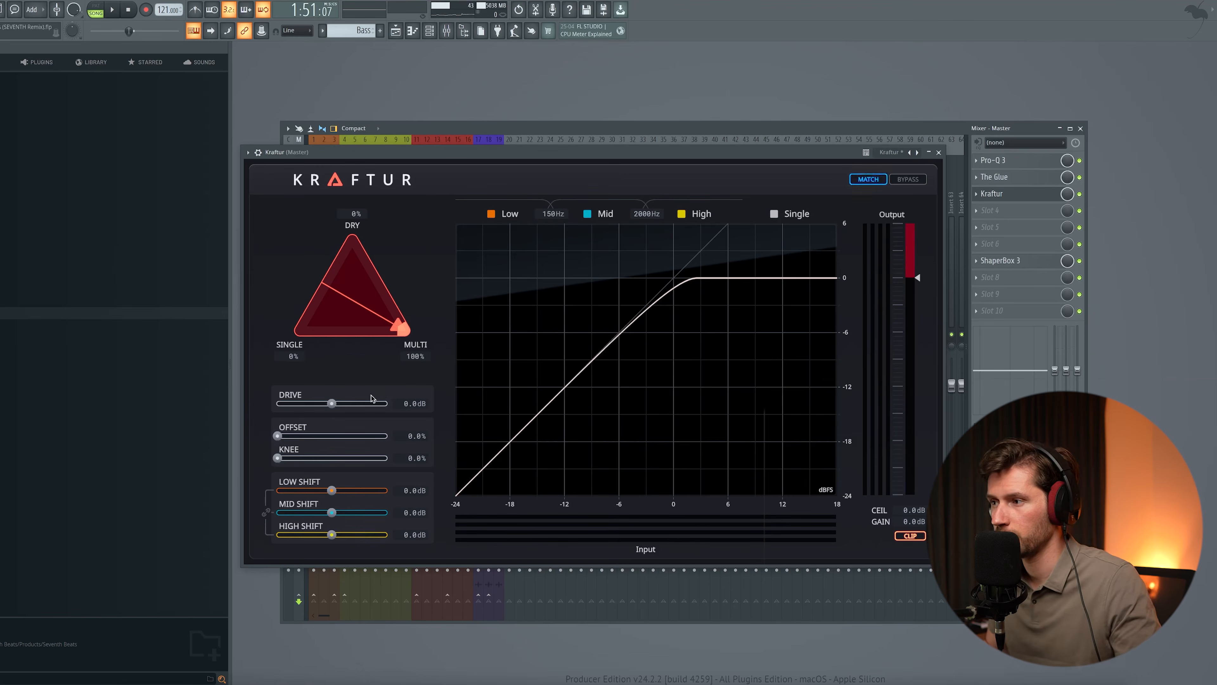
left_click(1000, 260)
left_click_drag(549, 309, 956, 320)
left_click_drag(608, 152, 496, 100)
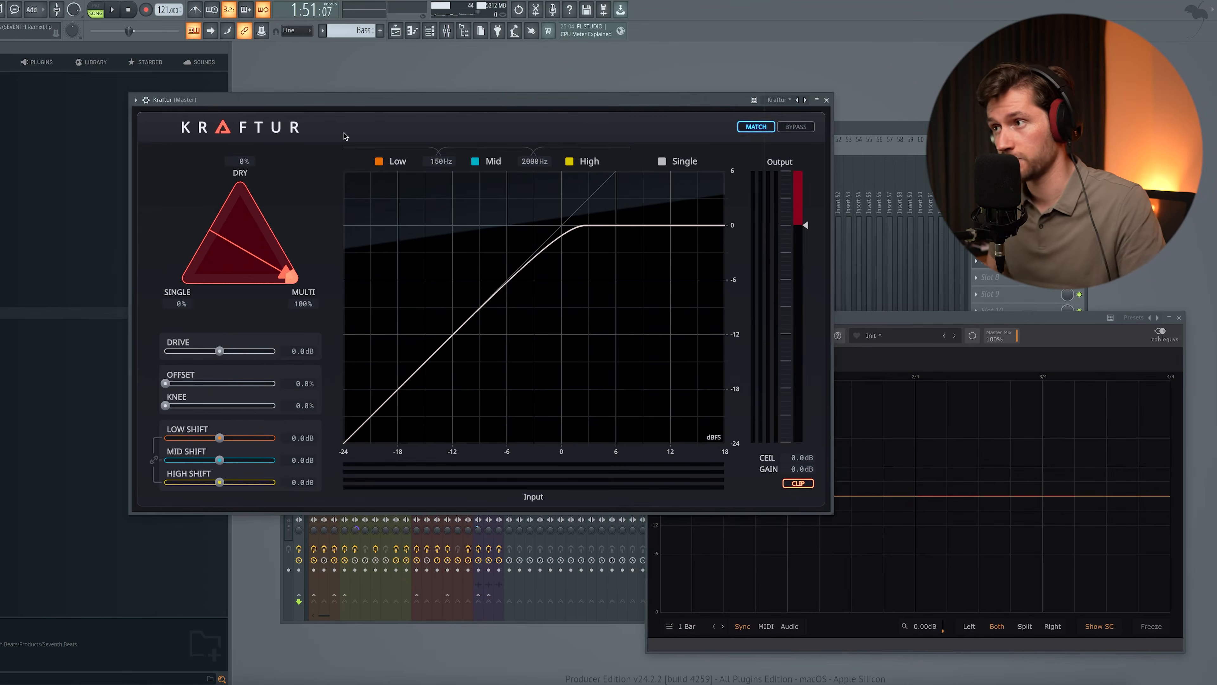
Set the Master's Kraftur Drive to 7.3 dB and Offset to 20.2%, and raise its Low Shift while auditioning
key("space")
mouse_move(219, 351)
left_mouse_down()
mouse_move(259, 353)
mouse_move(228, 364)
left_mouse_up()
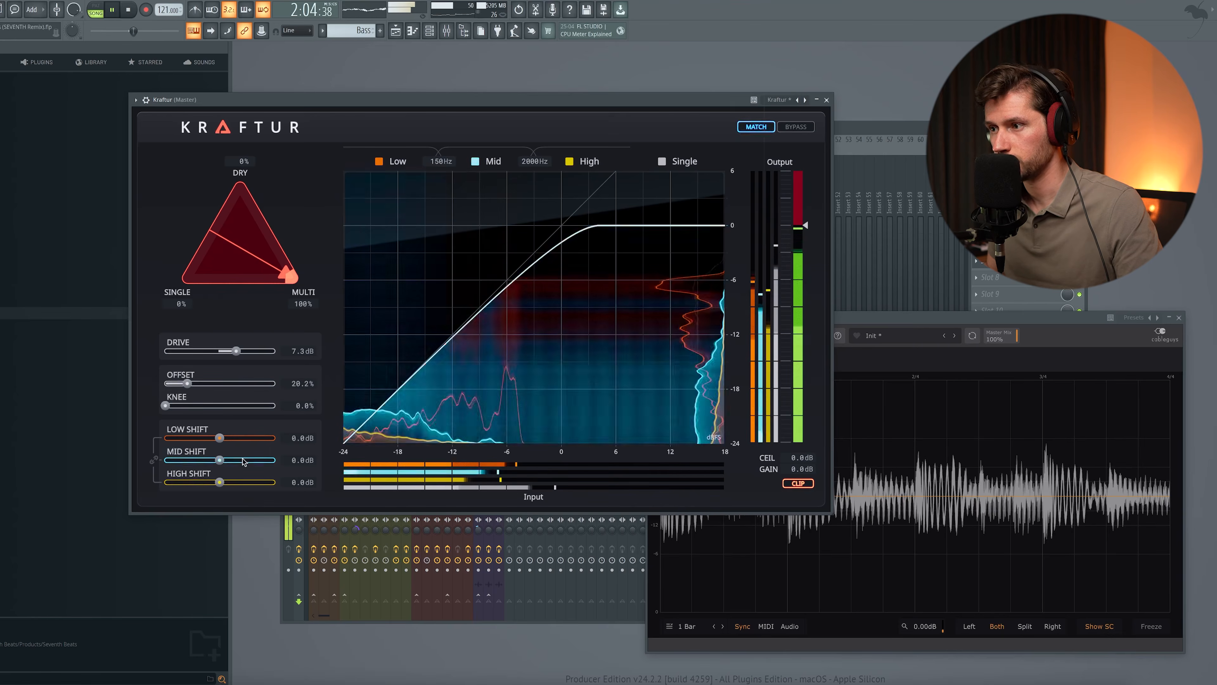
key("space")
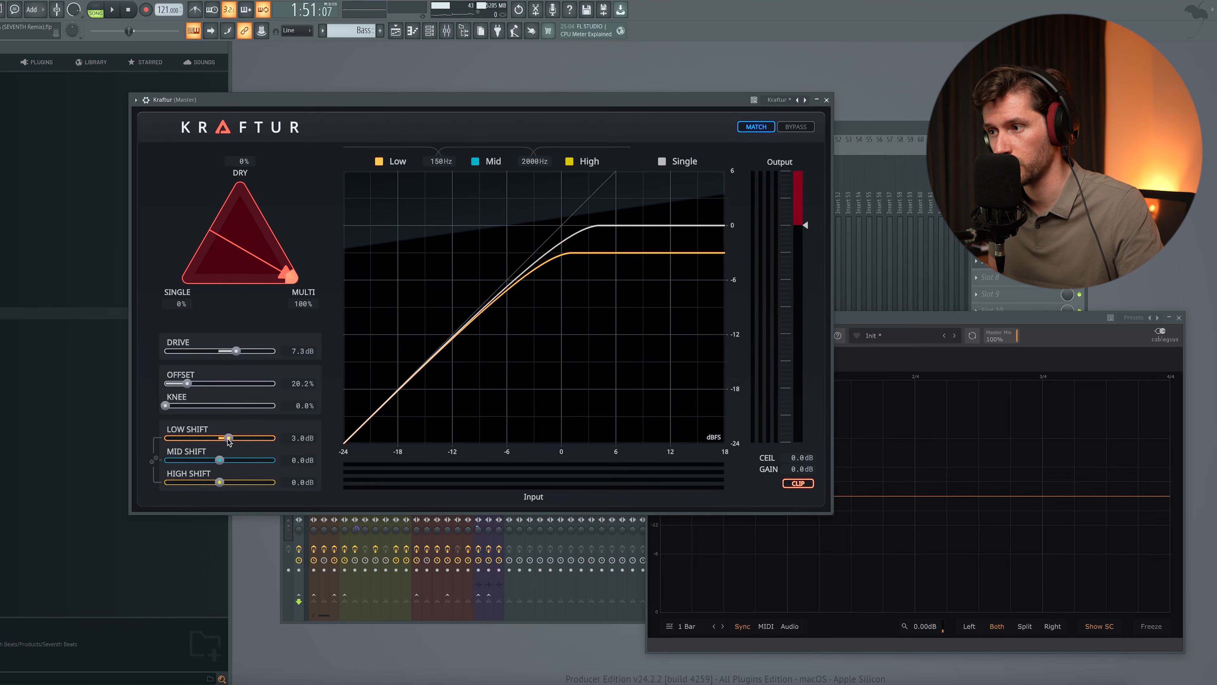
mouse_move(228, 438)
left_mouse_down()
mouse_move(253, 441)
mouse_move(240, 445)
left_mouse_up()
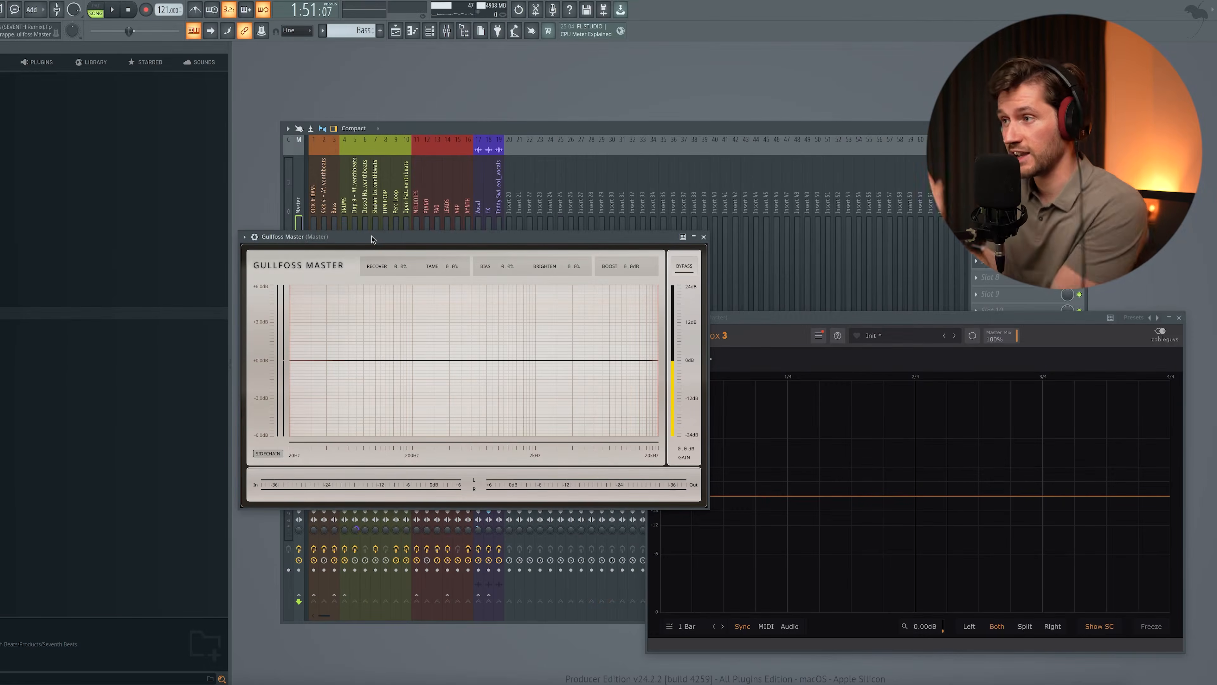
Raise Tame and set Bias to about 98.5% in the Master's Gullfoss Master, audition it and close the plugin
left_click_drag(512, 267, 516, 266)
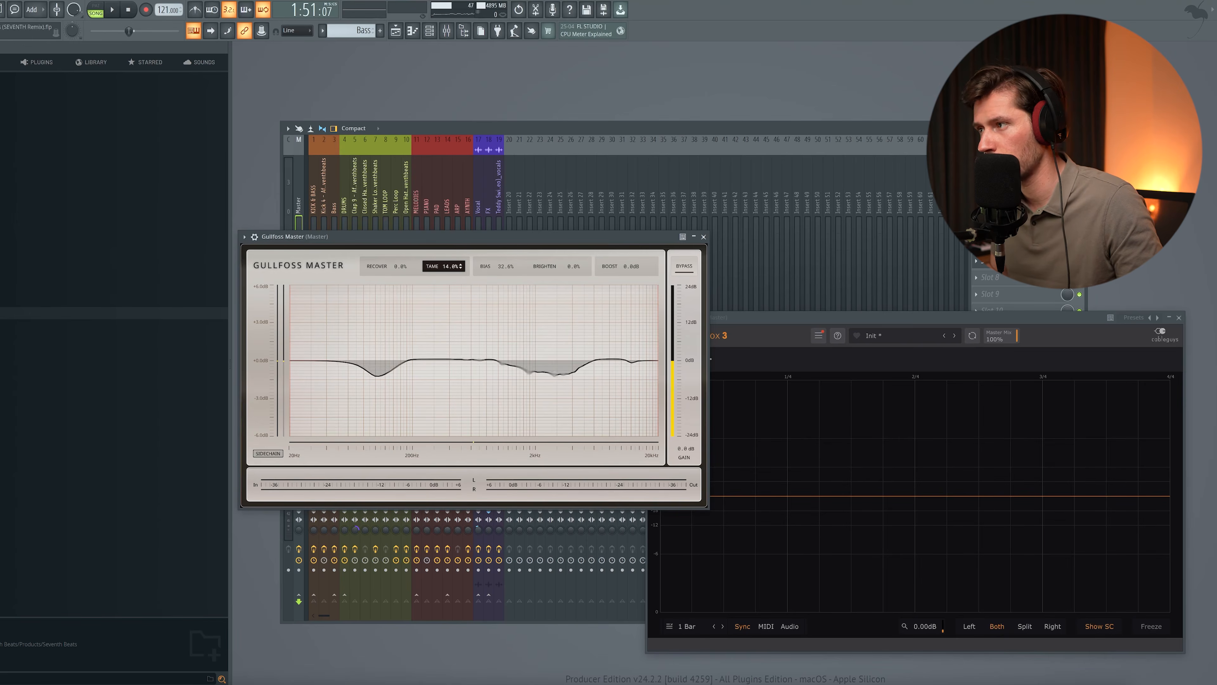
key("space")
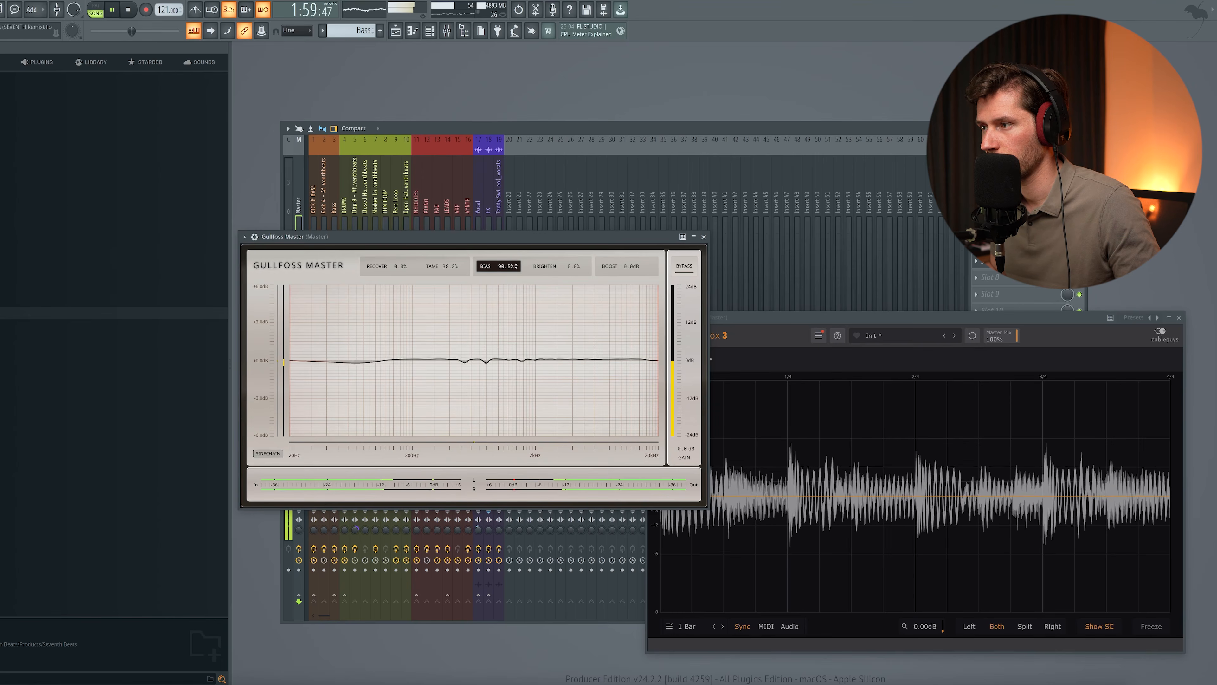
mouse_move(294, 400)
left_mouse_down()
mouse_move(360, 400)
mouse_move(376, 369)
left_mouse_up()
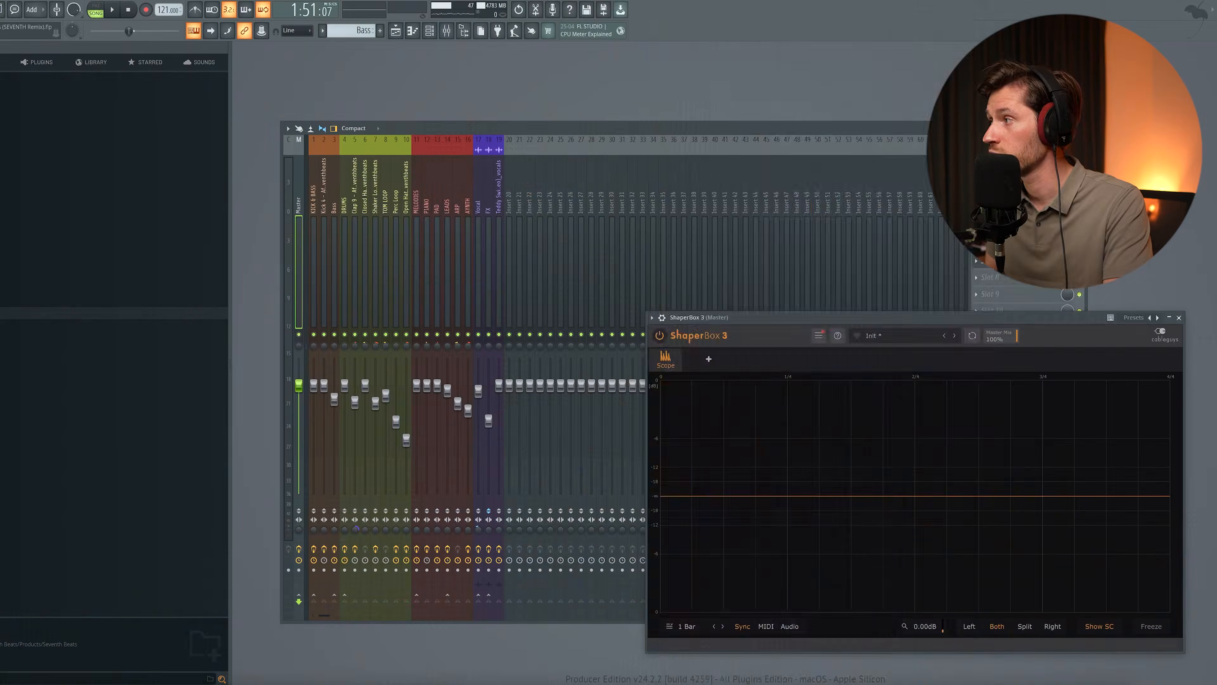
Load Pro-L 2 on the Master, try EDM - Punchy before settling on the Punchy preset, and raise Gain to about 10 dB
left_click(660, 321)
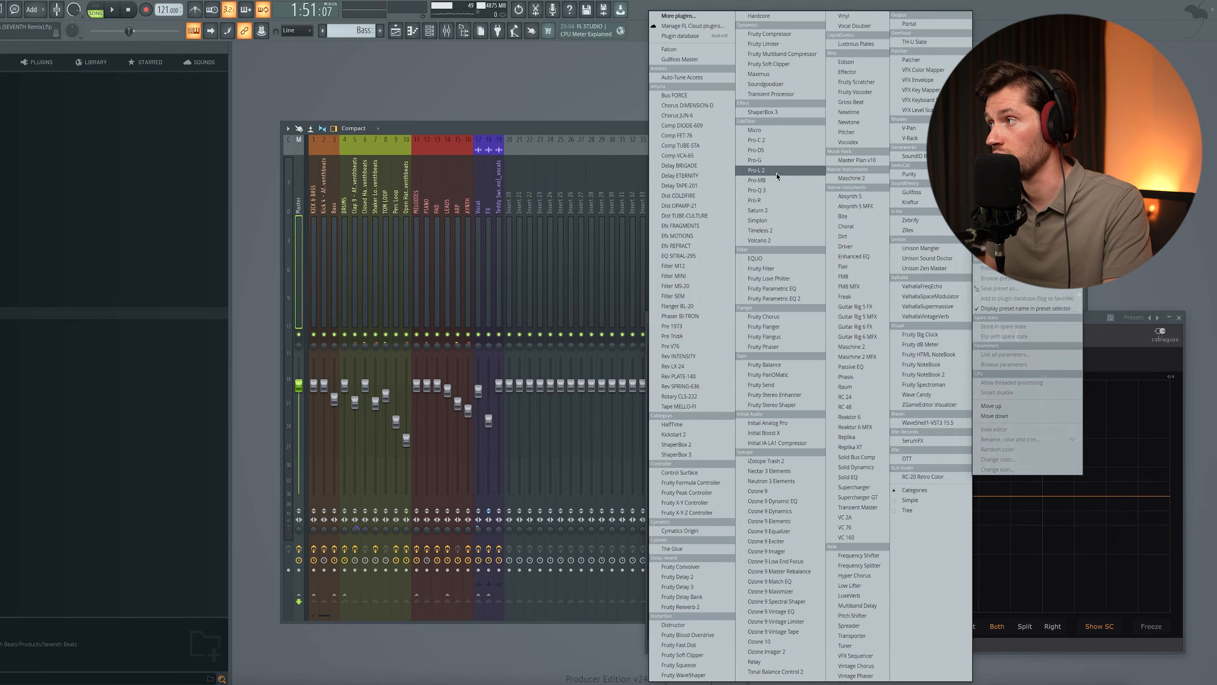
left_click(757, 169)
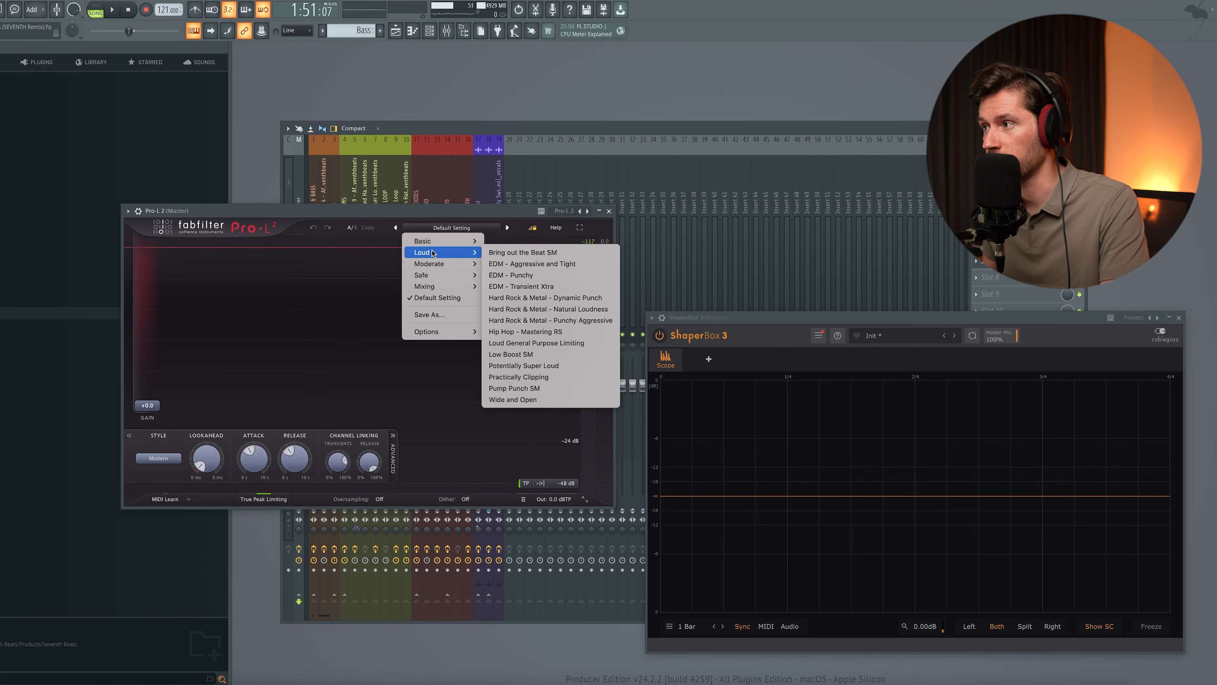
left_click(542, 277)
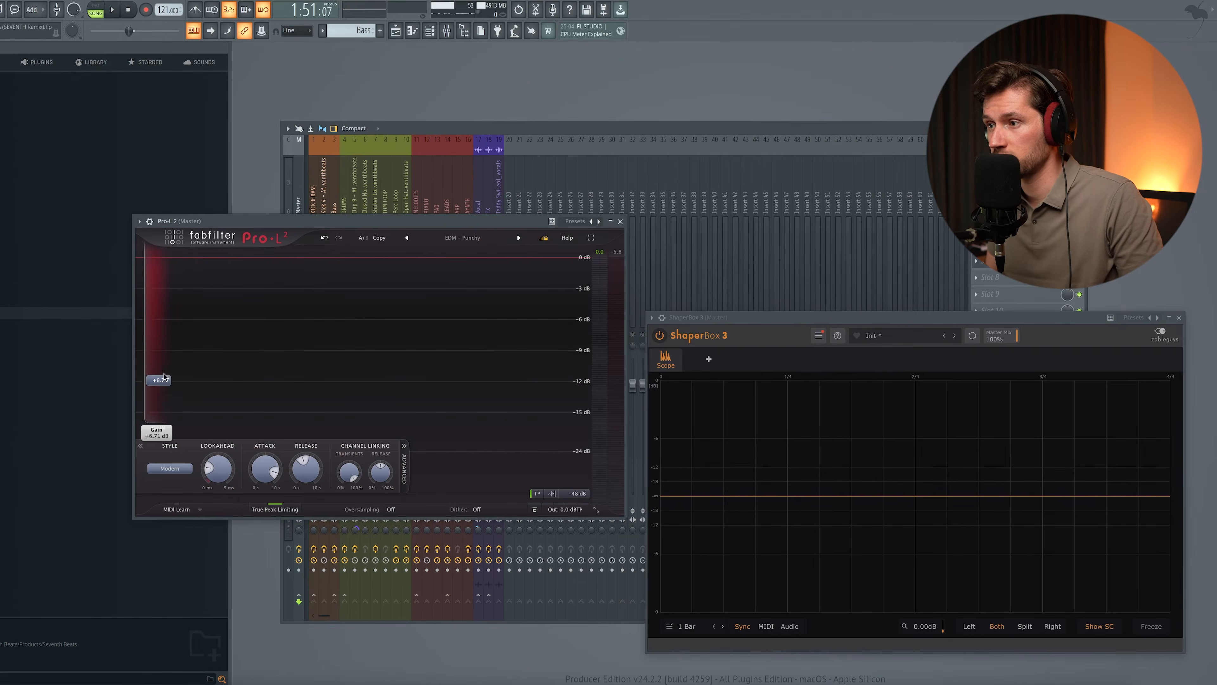
mouse_move(163, 377)
left_mouse_down()
mouse_move(166, 345)
mouse_move(169, 361)
left_mouse_up()
key("space")
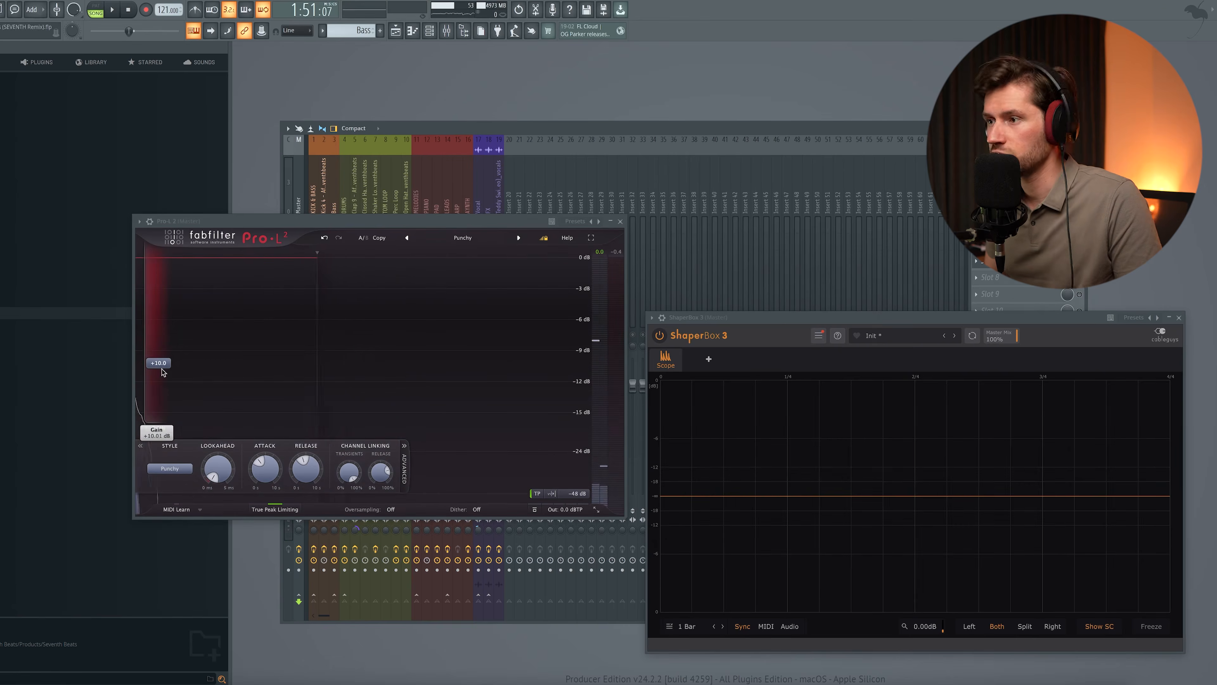
Audition the kick and bass through the Master's Pro-L 2, fine-tune Gain to about 10.5 dB and close the plugin
mouse_move(163, 368)
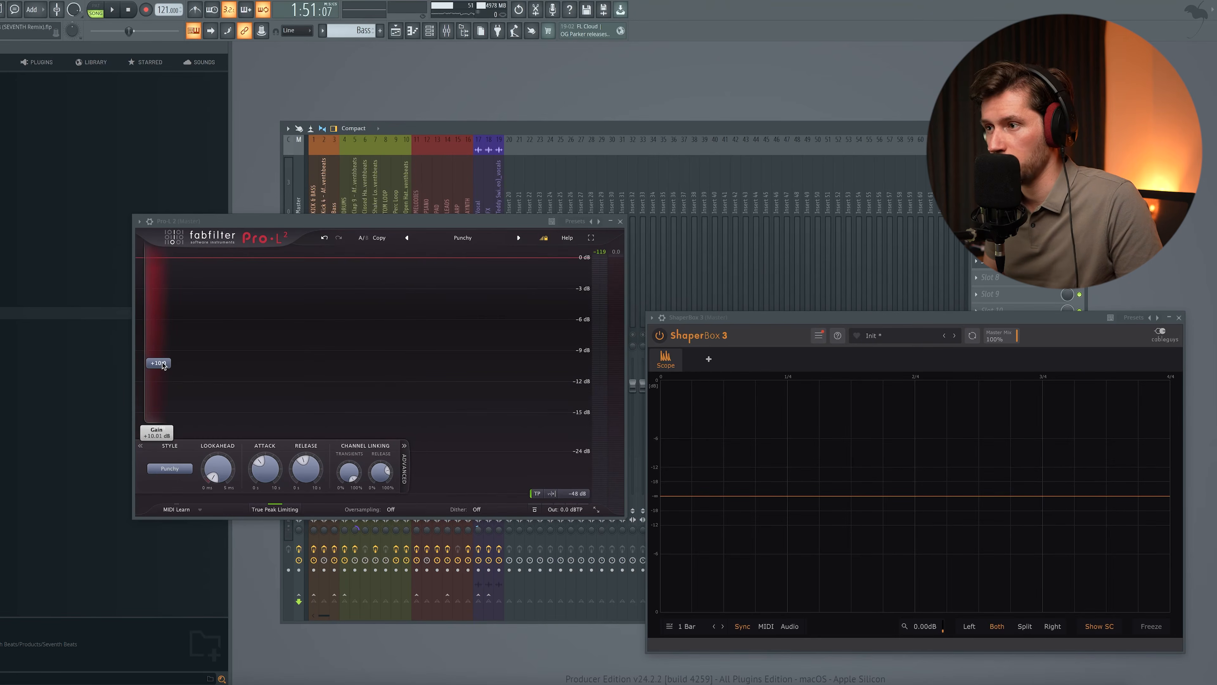
mouse_move(163, 366)
key("space")
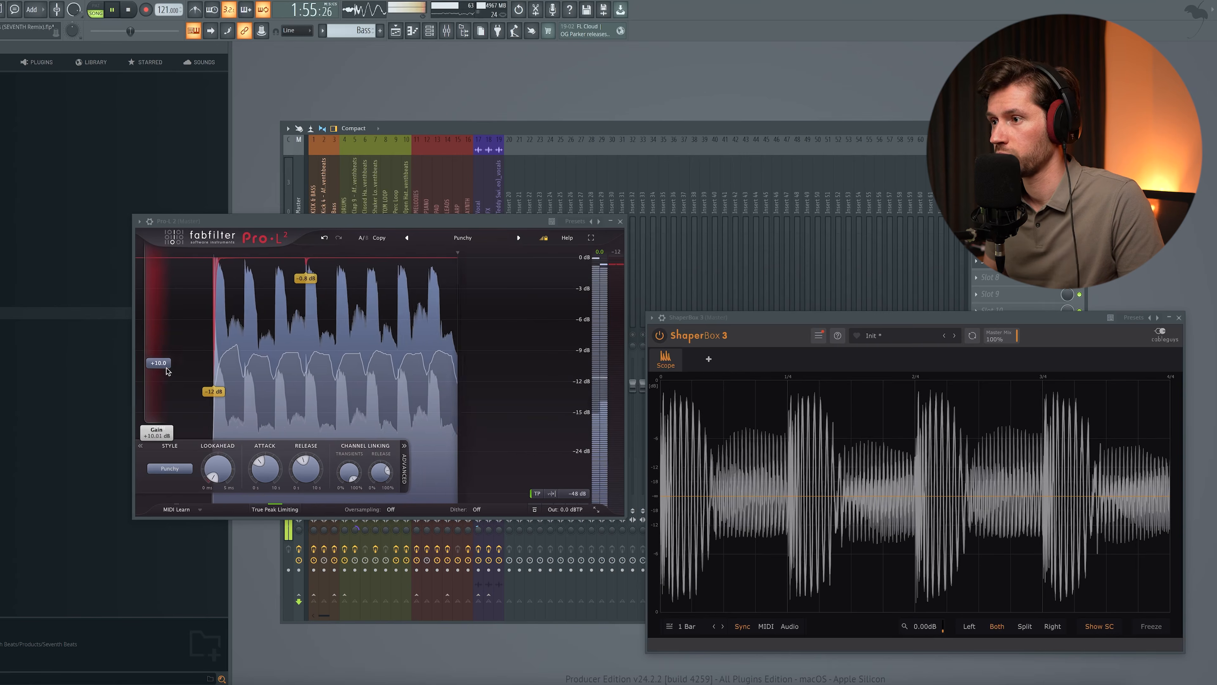
left_click_drag(158, 362, 168, 366)
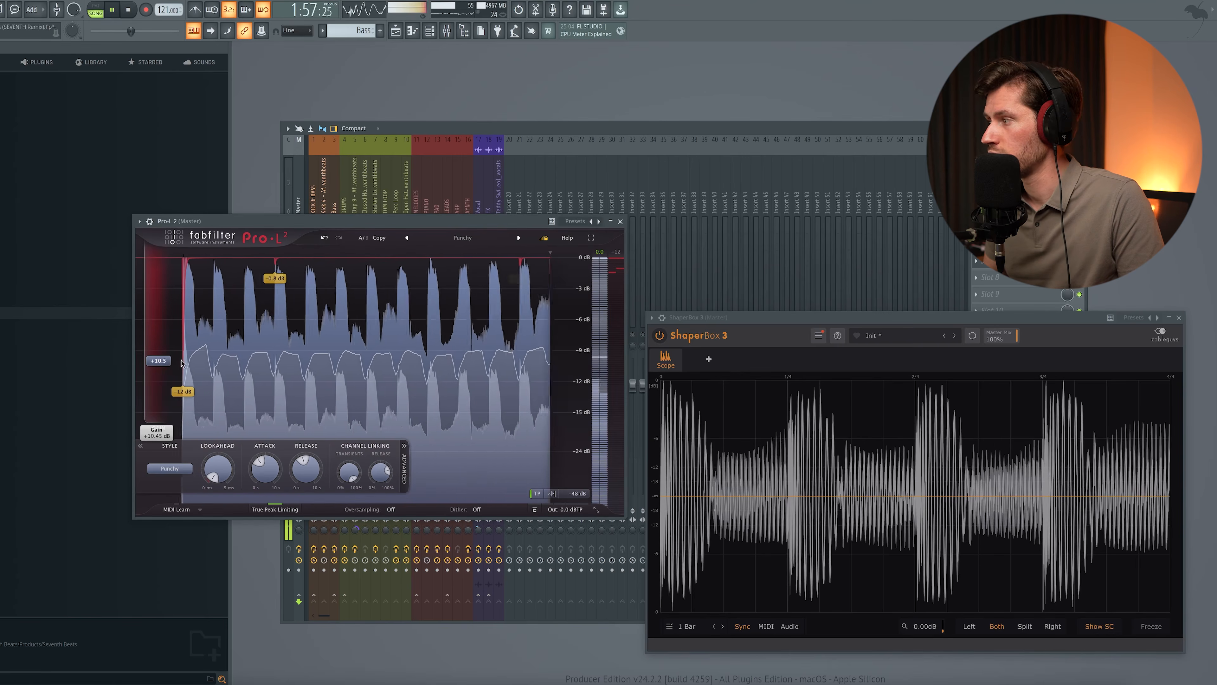
left_click(620, 221)
key("space")
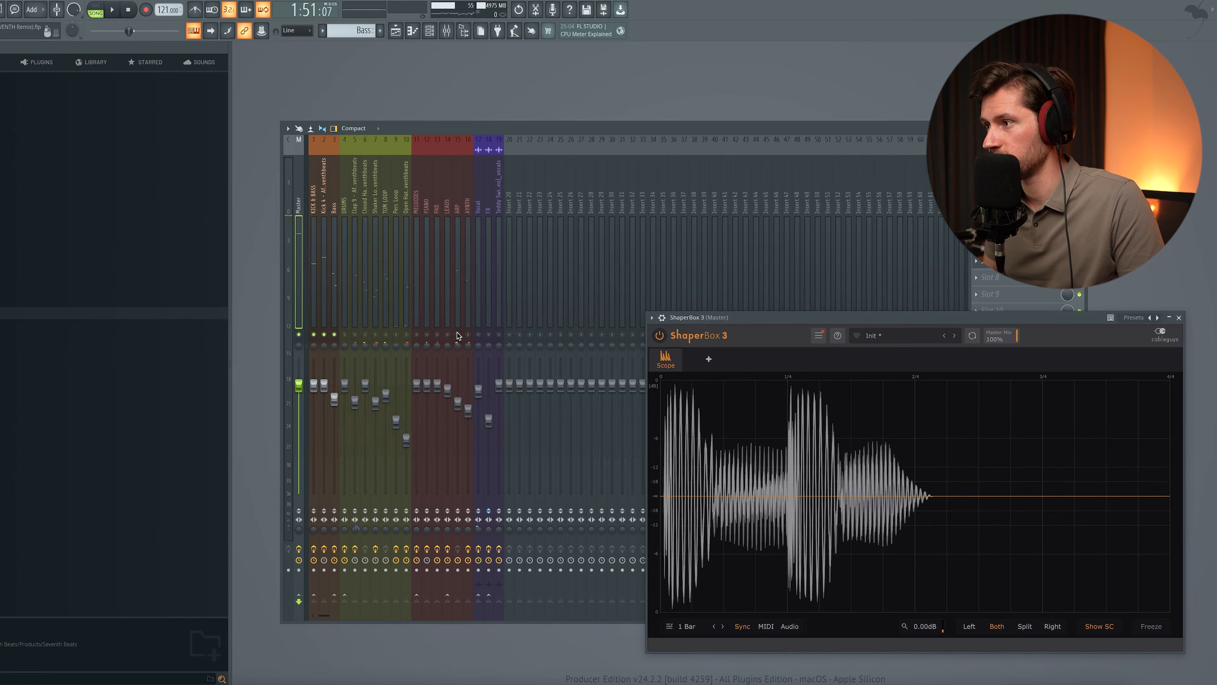
Re-enable all mixer tracks, audition the full mix through the Master chain, and close the ShaperBox 3 scope
left_click(457, 333)
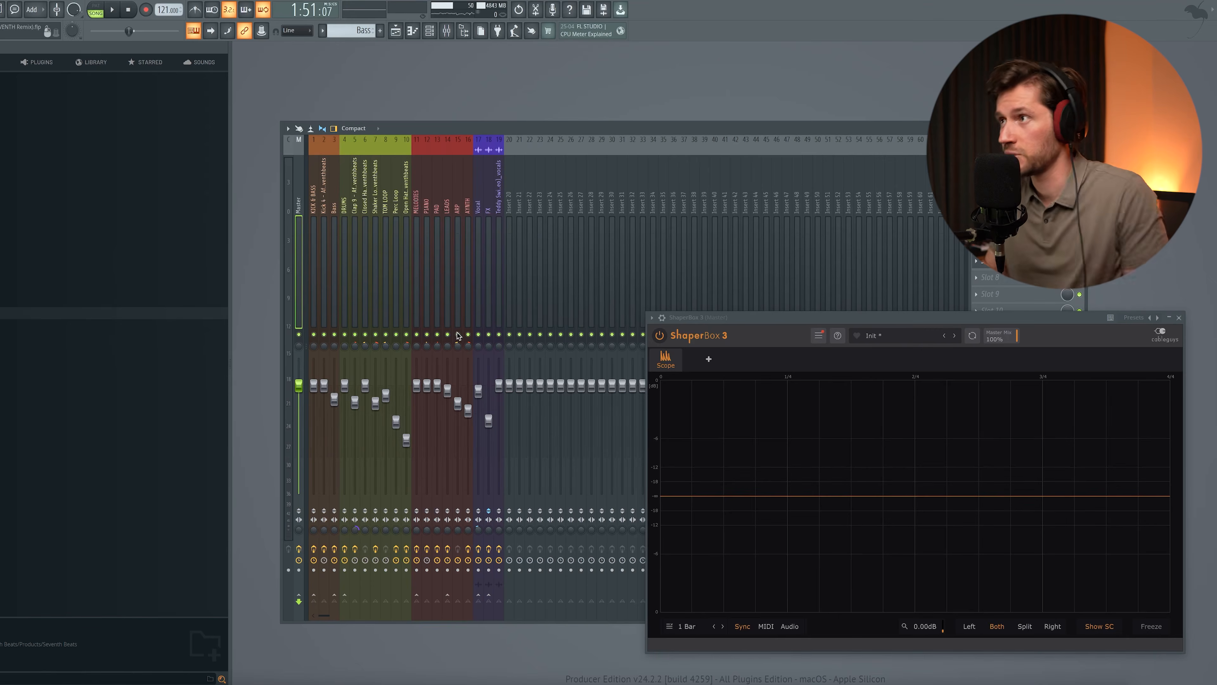
key("space")
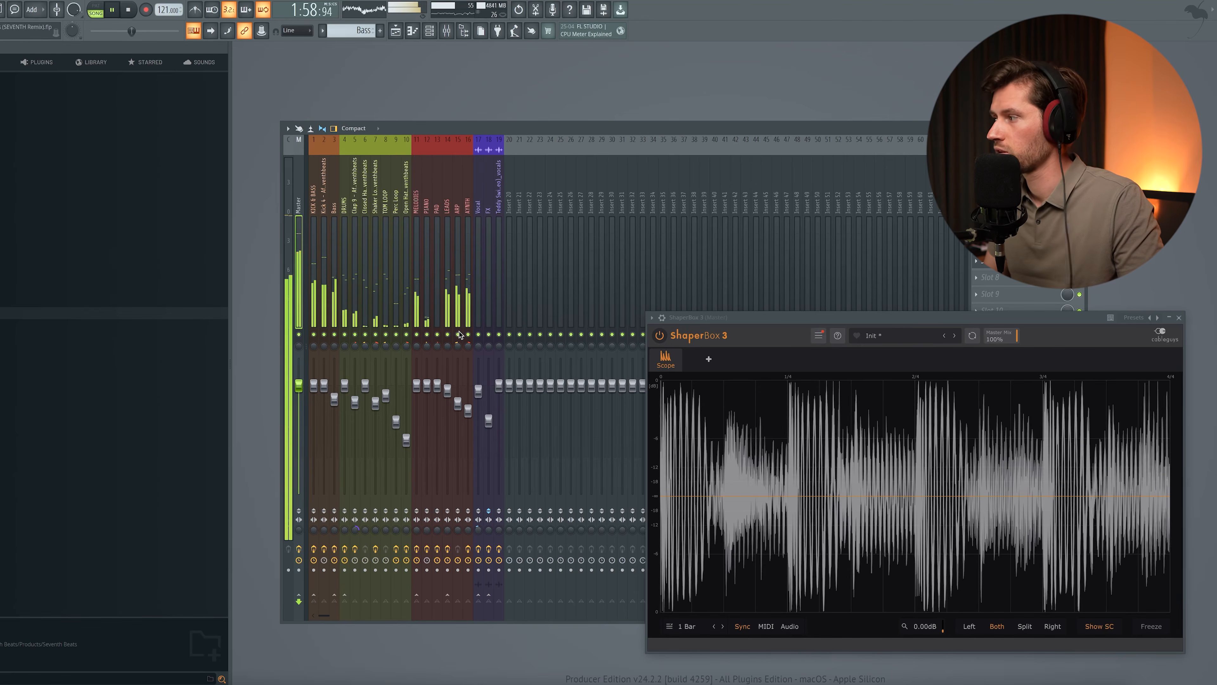
key("space")
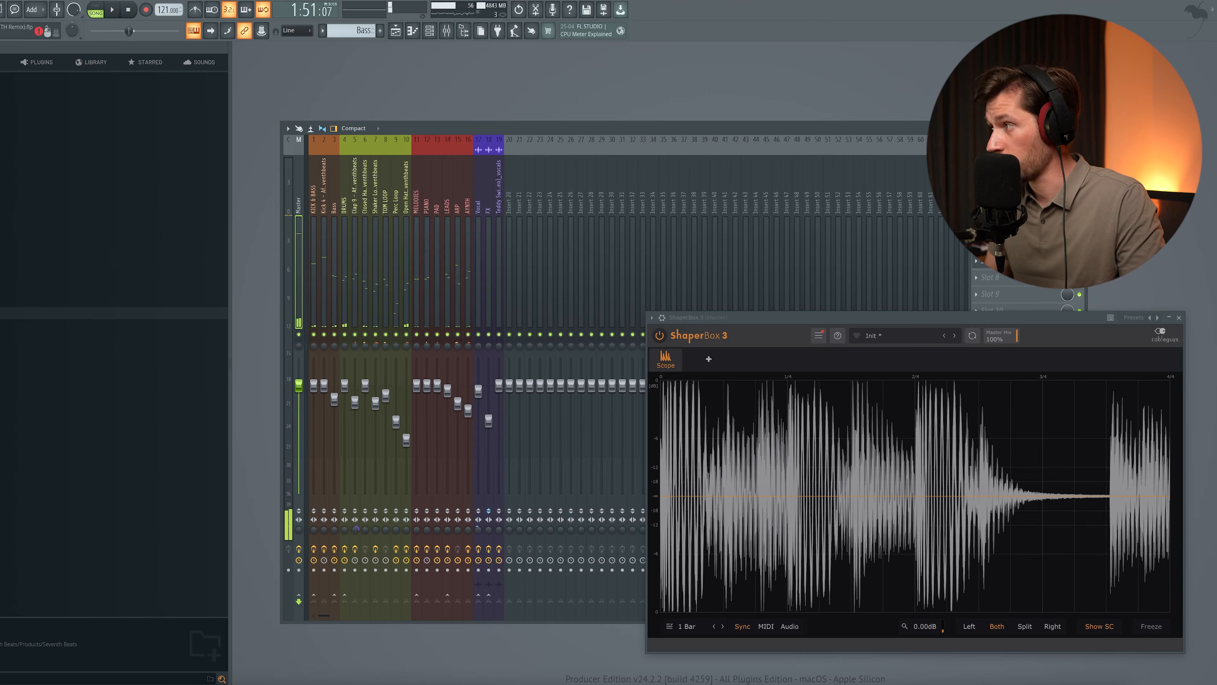
left_click(1178, 318)
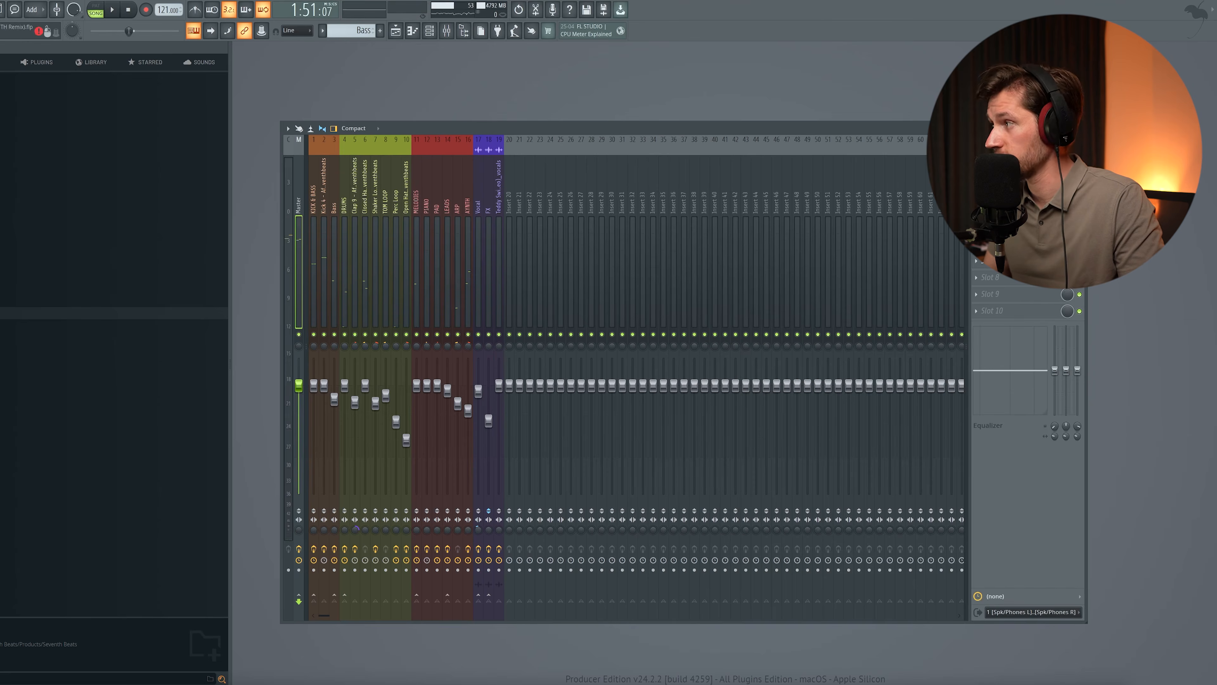
Add Ozone 10 between Pro-L 2 and ShaperBox 3 on the Master, remove its Equalizer and Maximizer modules, and arrange it alongside Pro-L 2
left_click(1011, 193)
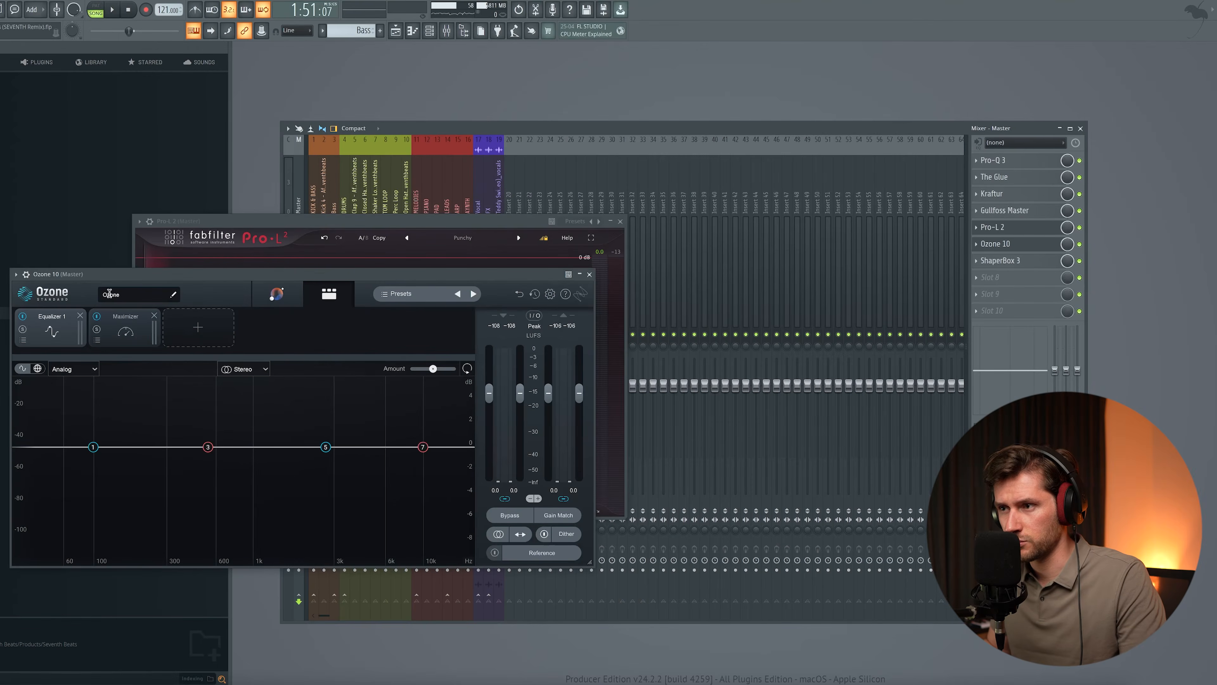
left_click(80, 314)
left_click(80, 315)
left_click_drag(109, 275, 565, 299)
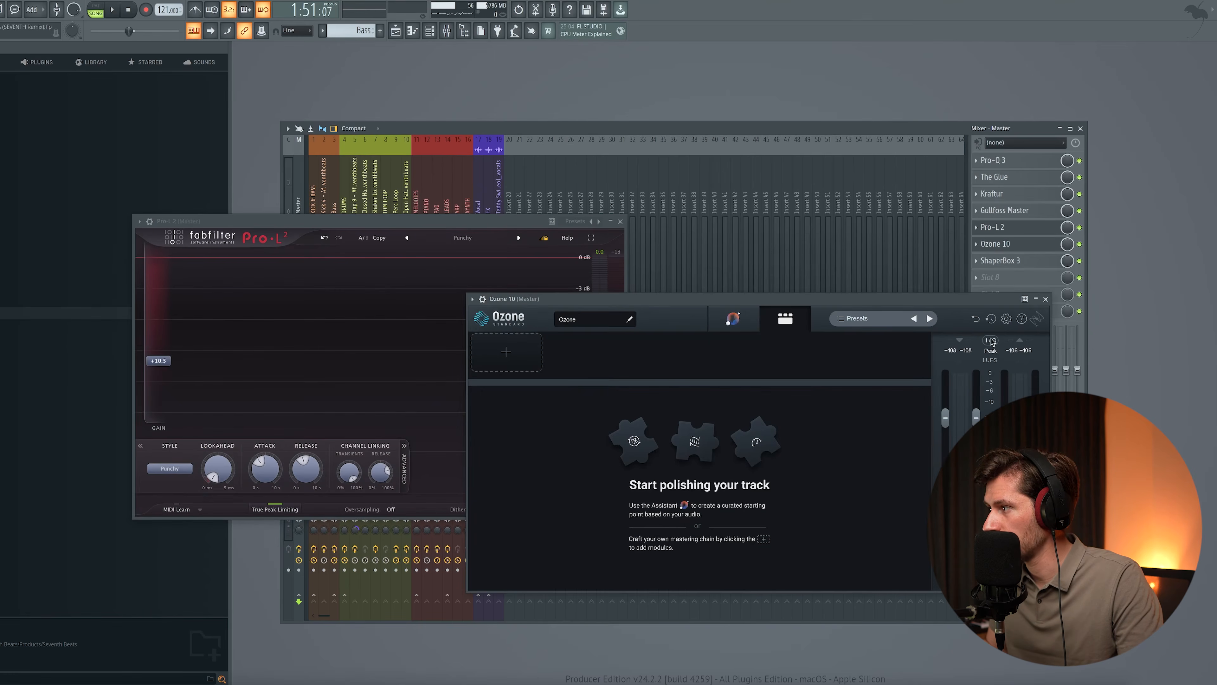
left_click_drag(990, 299, 1053, 113)
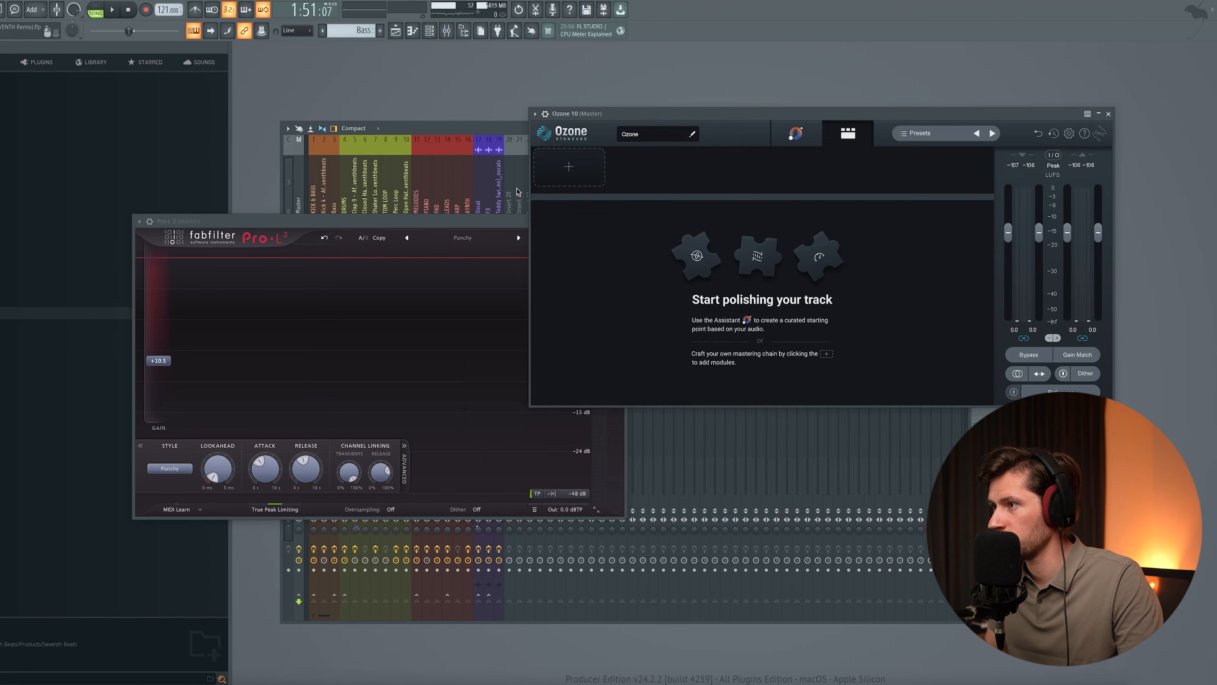
left_click_drag(418, 225, 529, 226)
Play the full mix and raise the Master's Pro-L 2 Gain to about 11.5 dB against Ozone 10's LUFS meter
key("space")
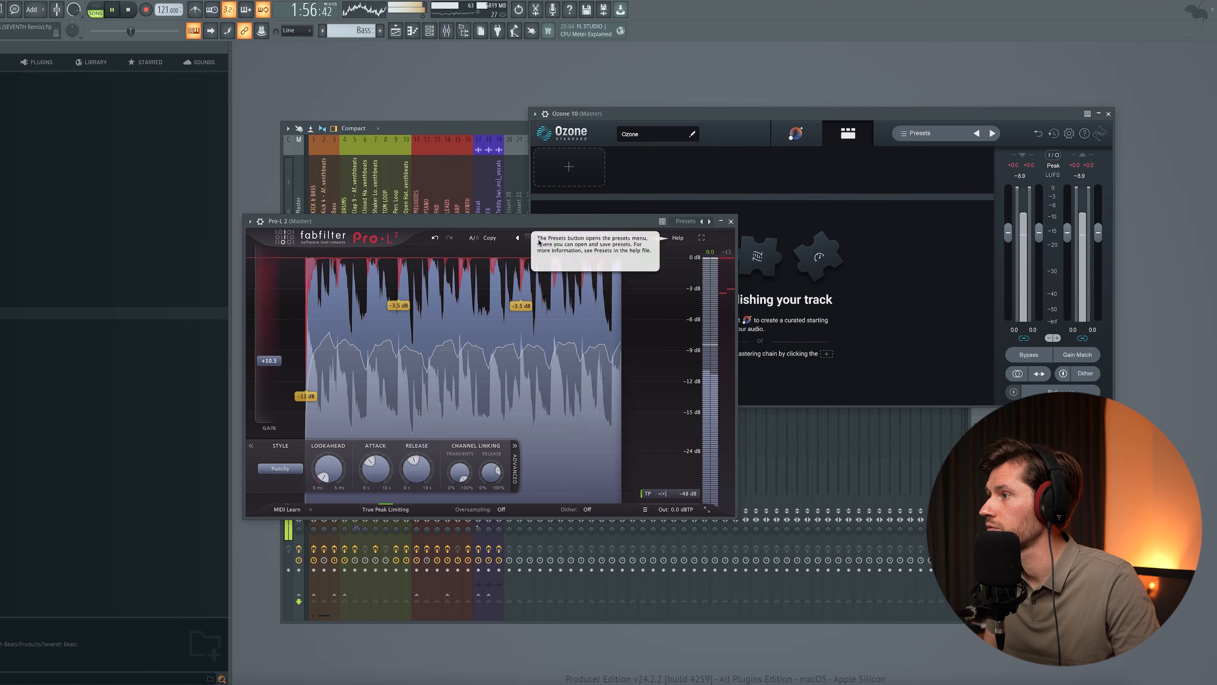
mouse_move(272, 363)
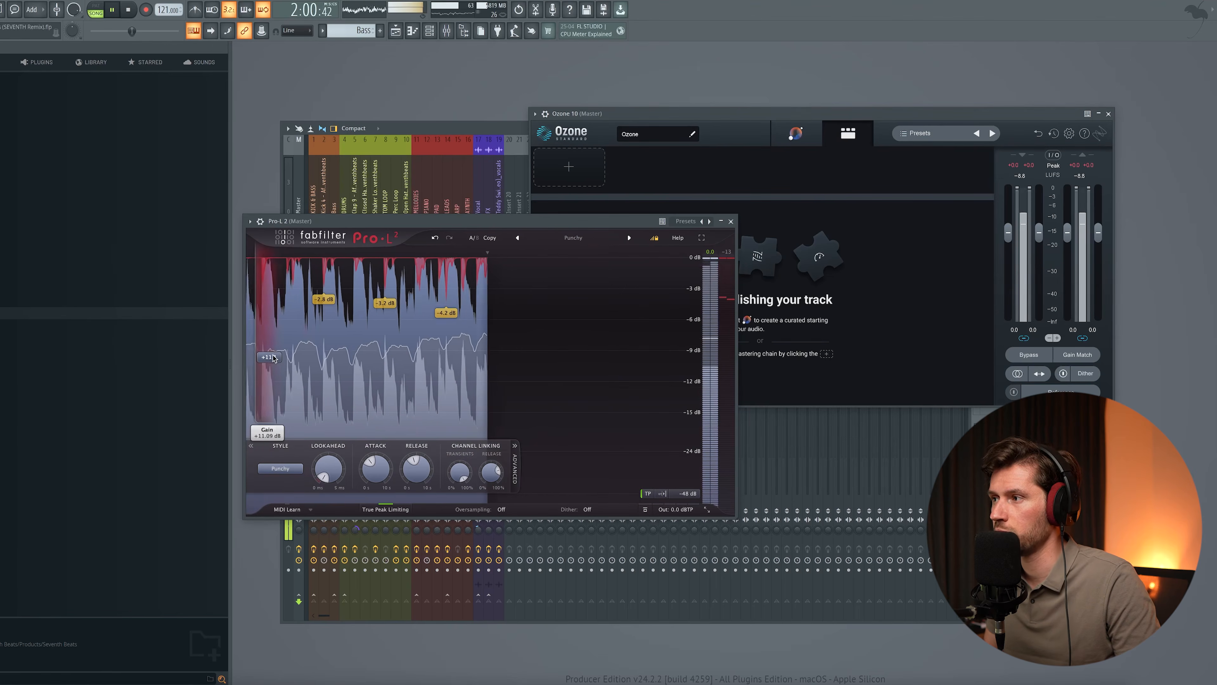
left_click_drag(274, 356, 275, 357)
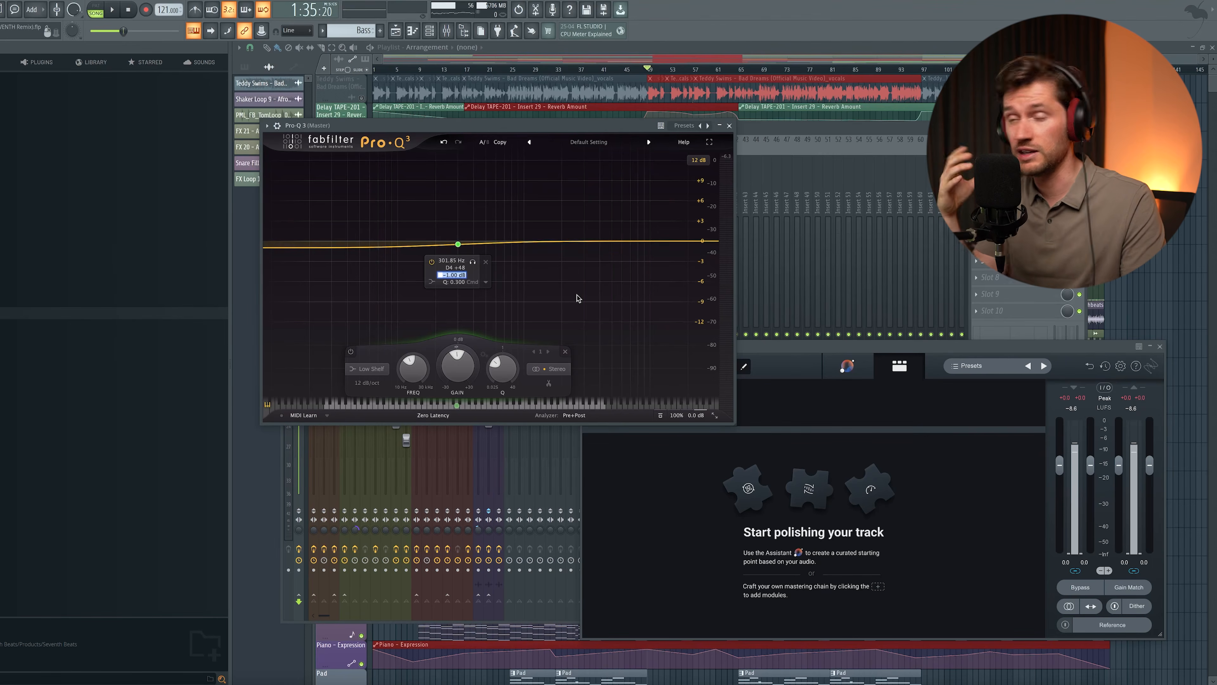
Lower the low shelf in the Master's Pro-Q 3 to about -1.48 dB near 306 Hz, audition it and close the plugin
left_click_drag(458, 250, 460, 251)
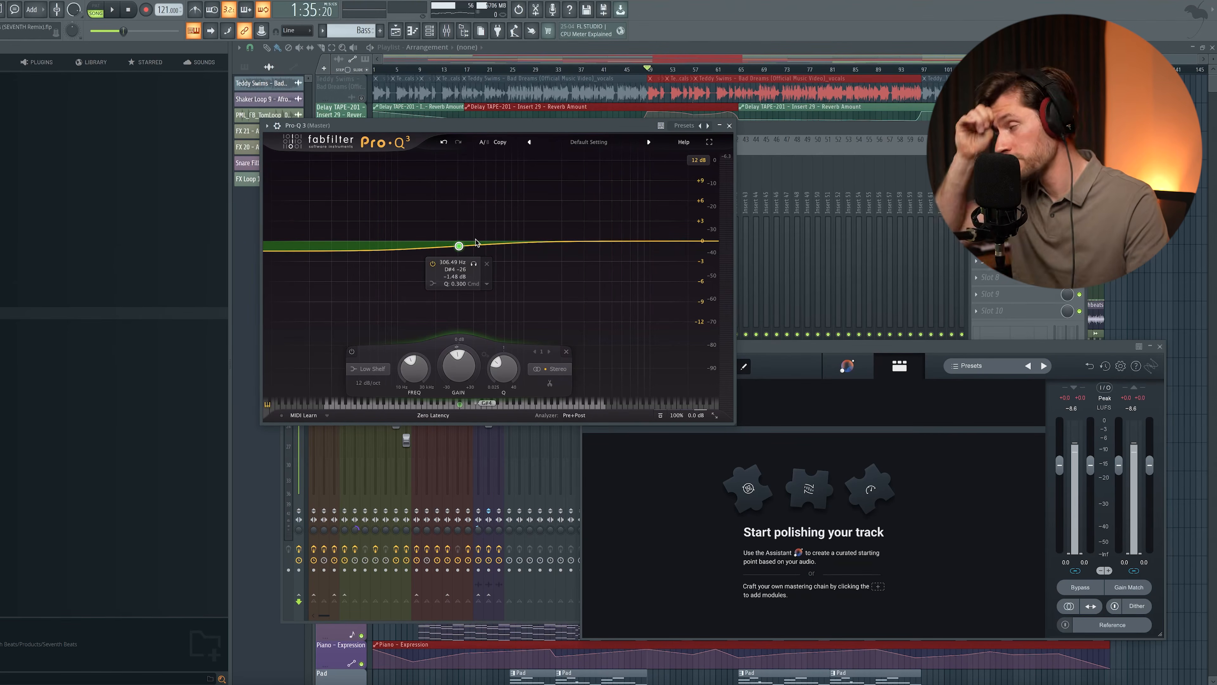
key("space")
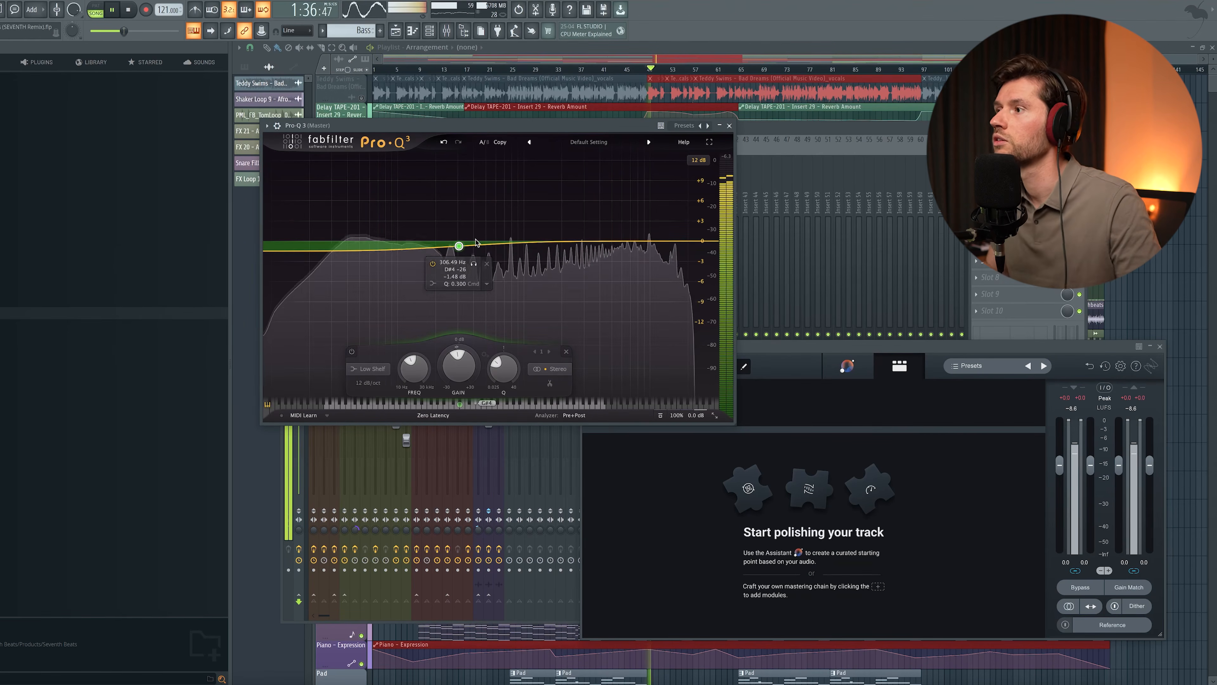
left_click(730, 126)
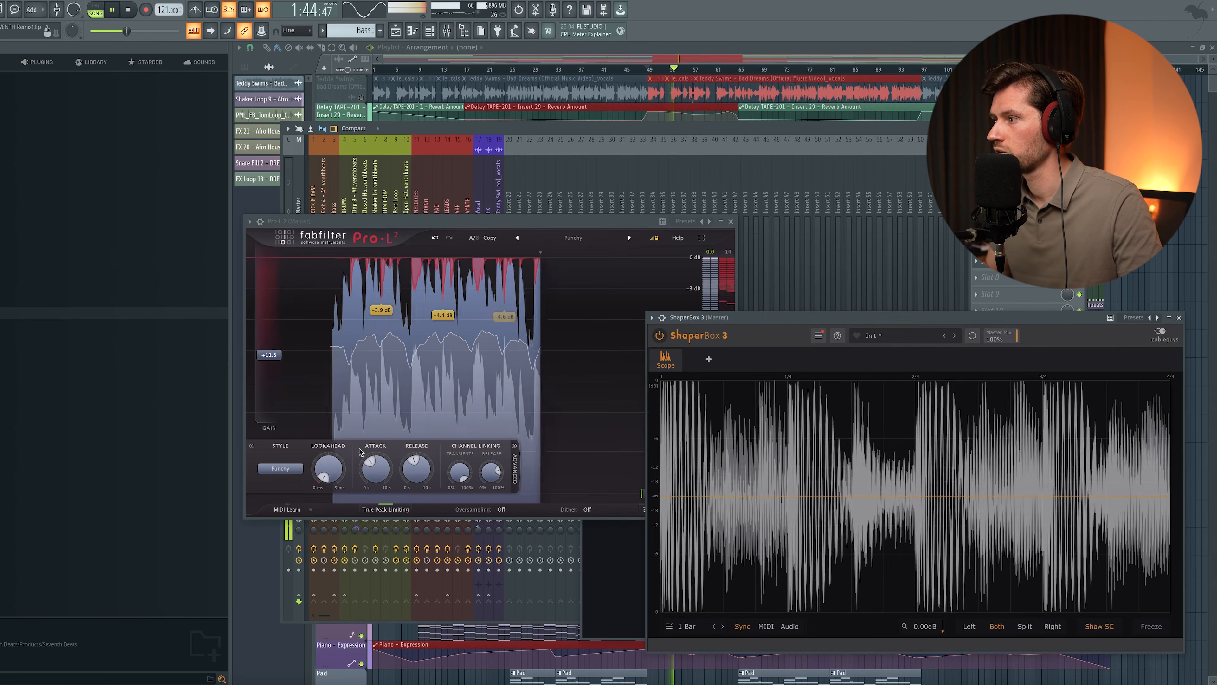
Raise the Master's Pro-L 2 Gain to about 11.9 dB during playback and close the plugin
left_click(273, 355)
left_click_drag(273, 355, 275, 354)
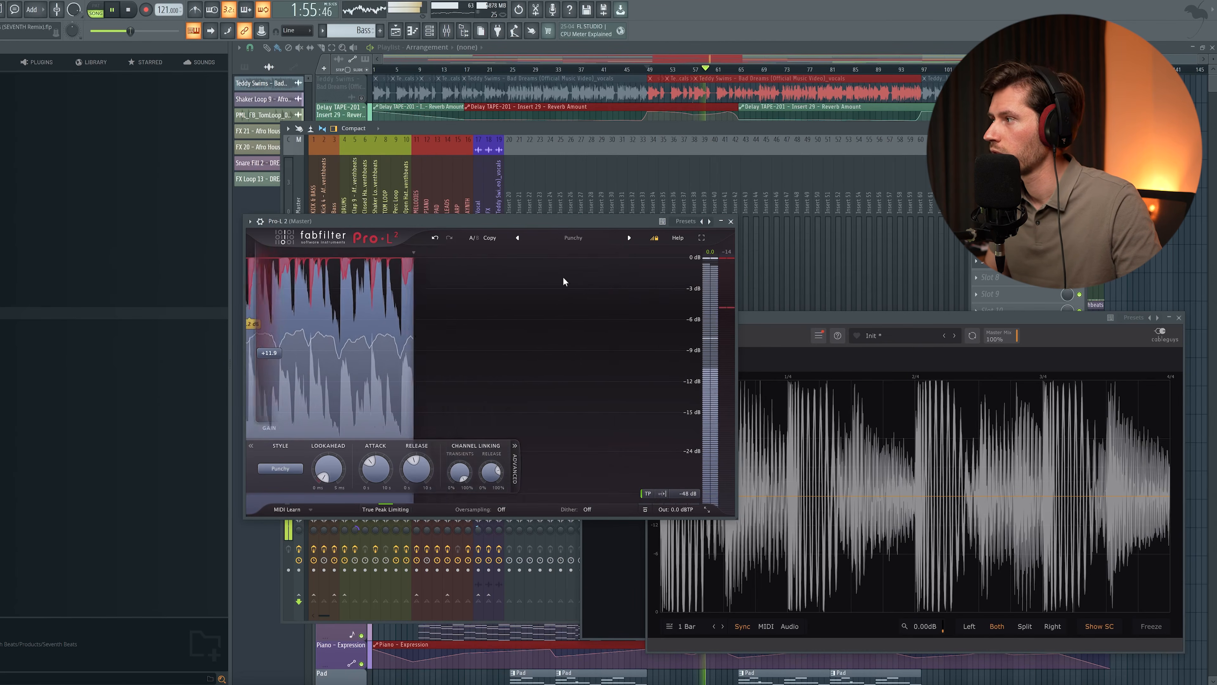
left_click(730, 220)
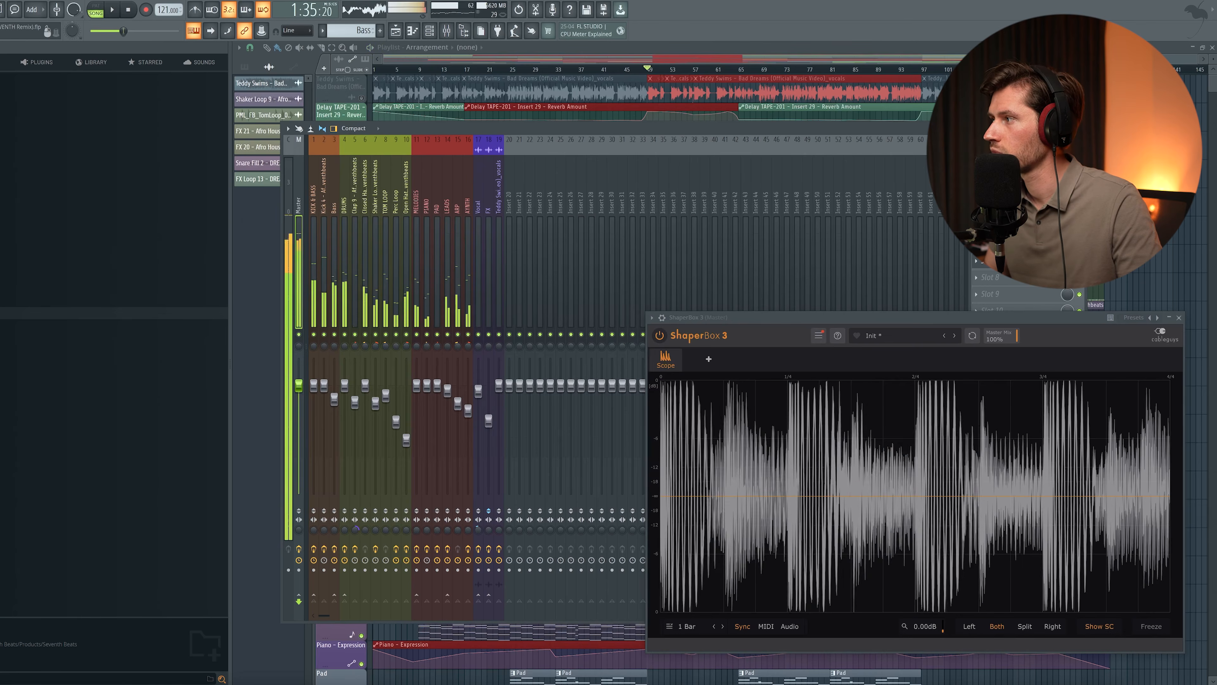
Play the full mix from the drop and check its loudness on the LUFS meter of the Master's Ozone 10
key("space")
left_click(1008, 227)
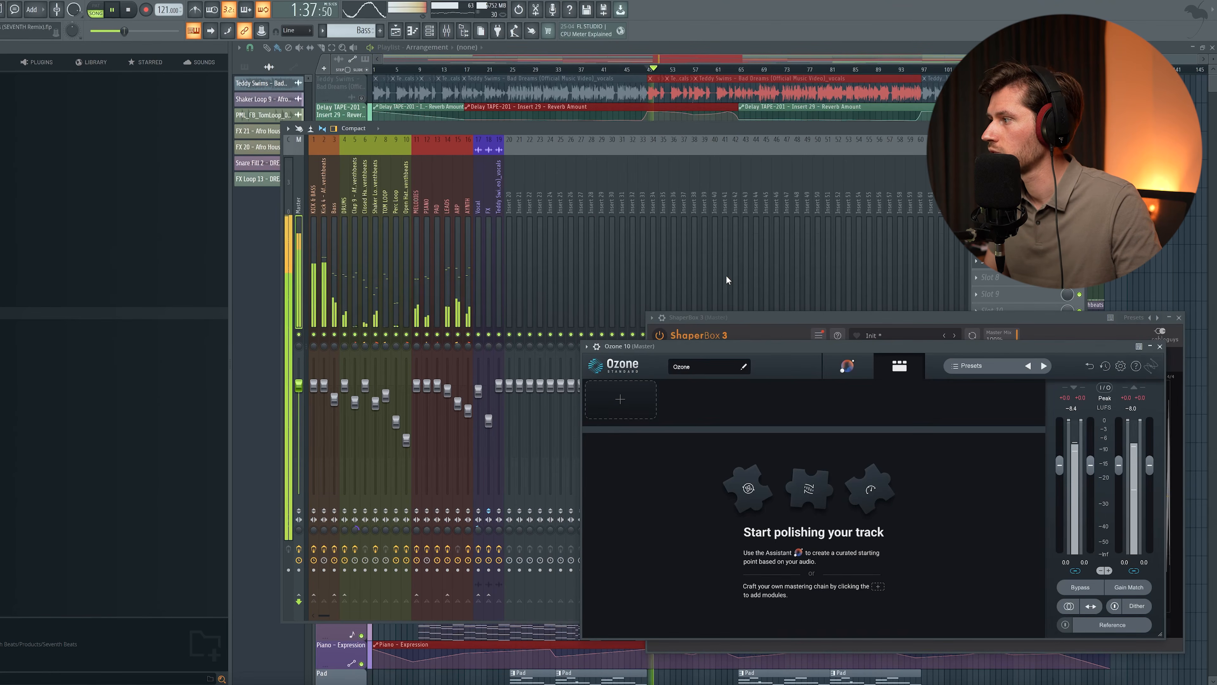
left_click_drag(783, 353, 662, 284)
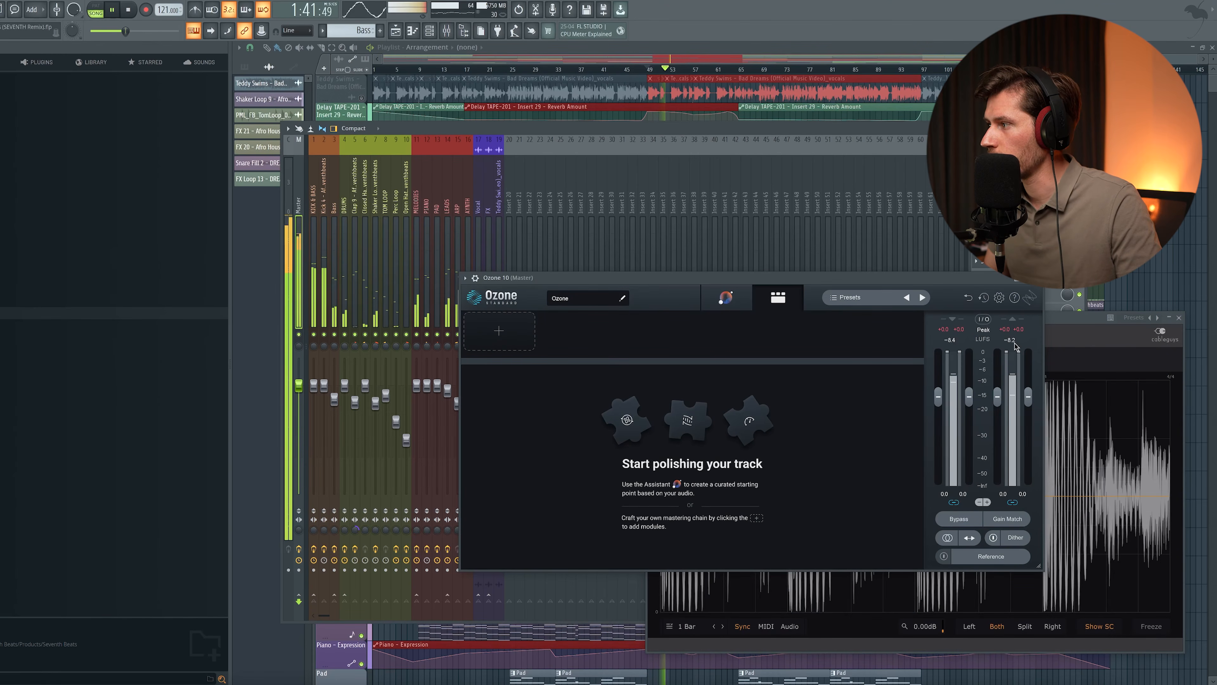